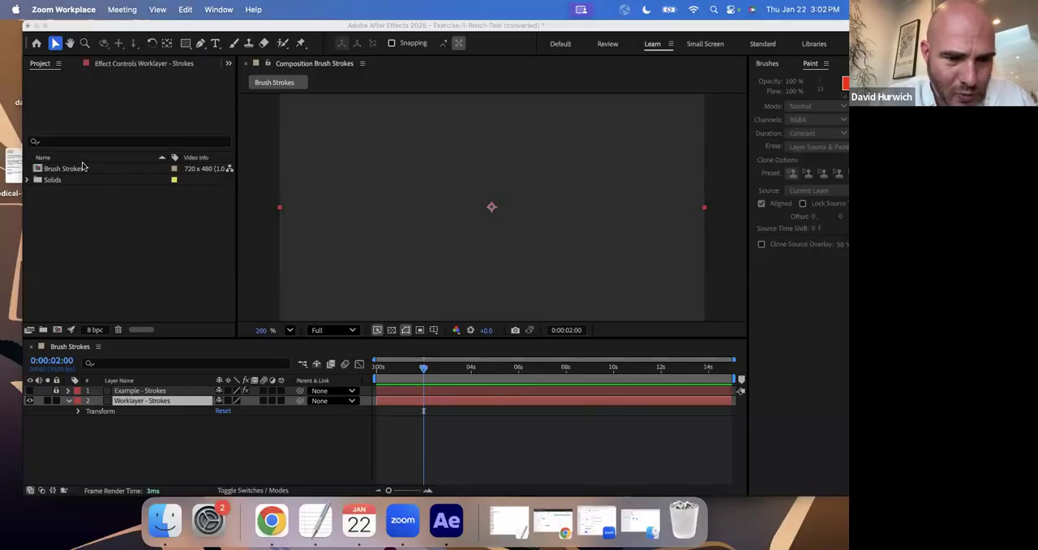
Check the Worklayer - Strokes layer's visibility by hiding and showing it, and delete the layer from the Brush Strokes composition.
left_click(29, 402)
left_click(30, 402)
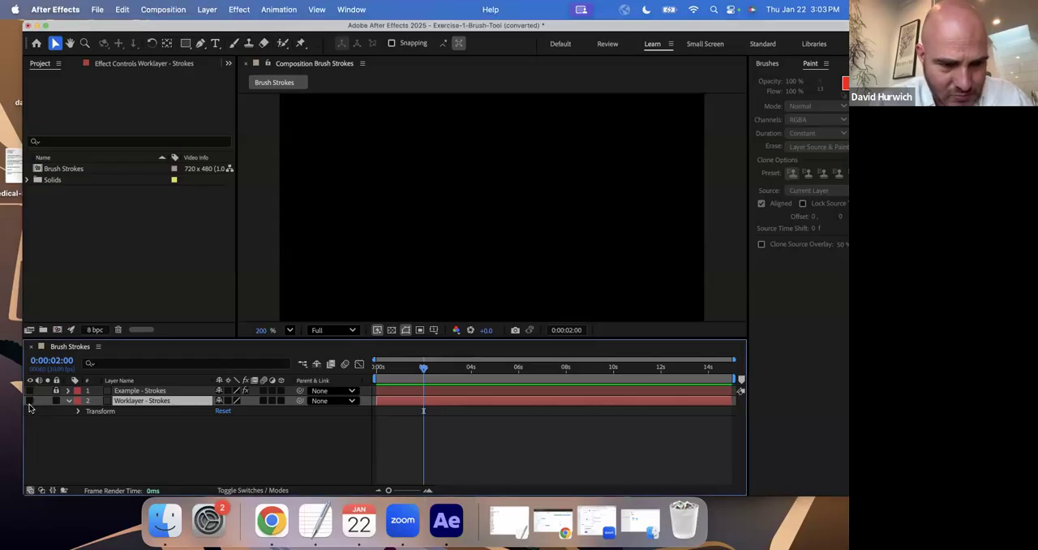
left_click(30, 402)
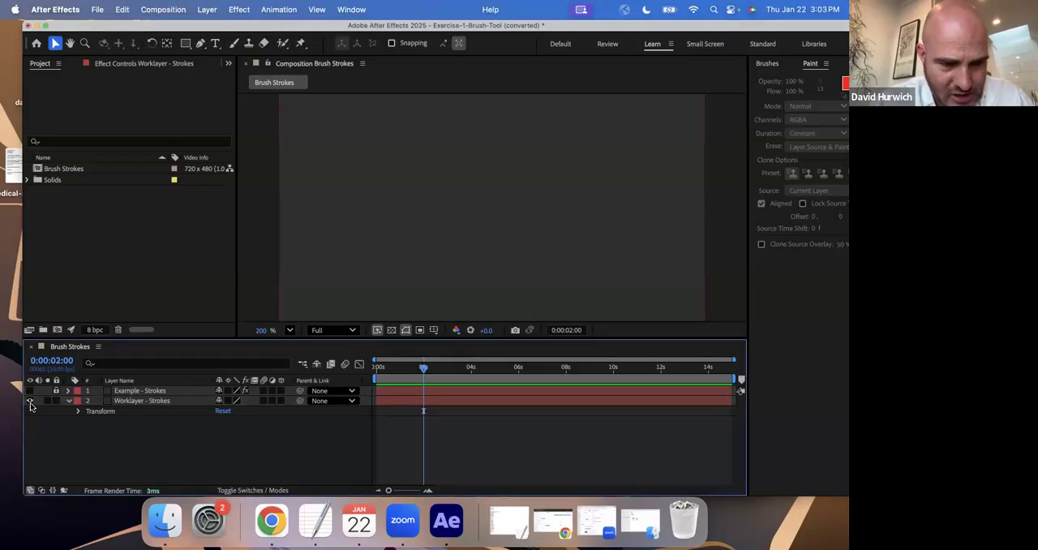
left_click(136, 402)
key("Delete")
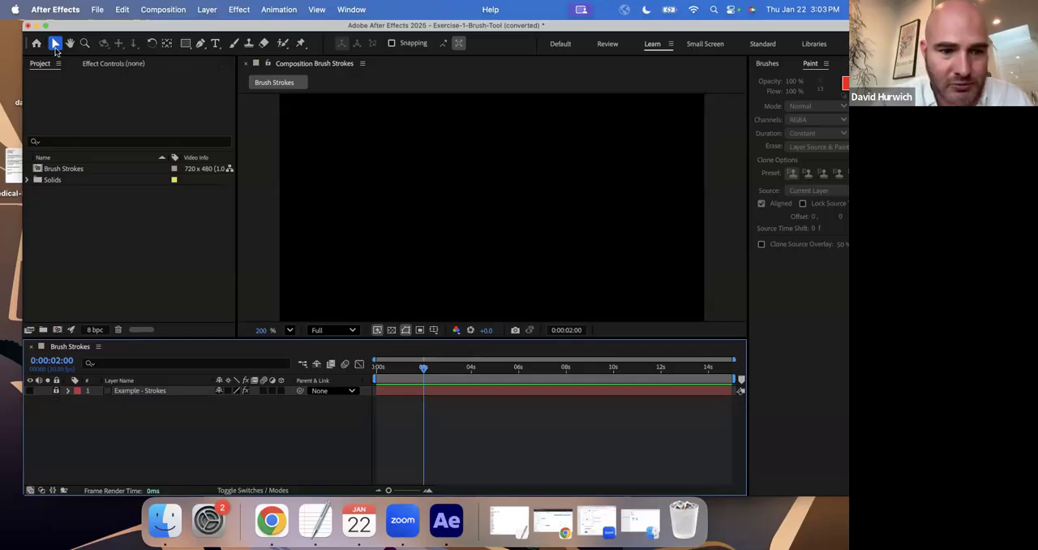
left_click(206, 9)
mouse_move(211, 27)
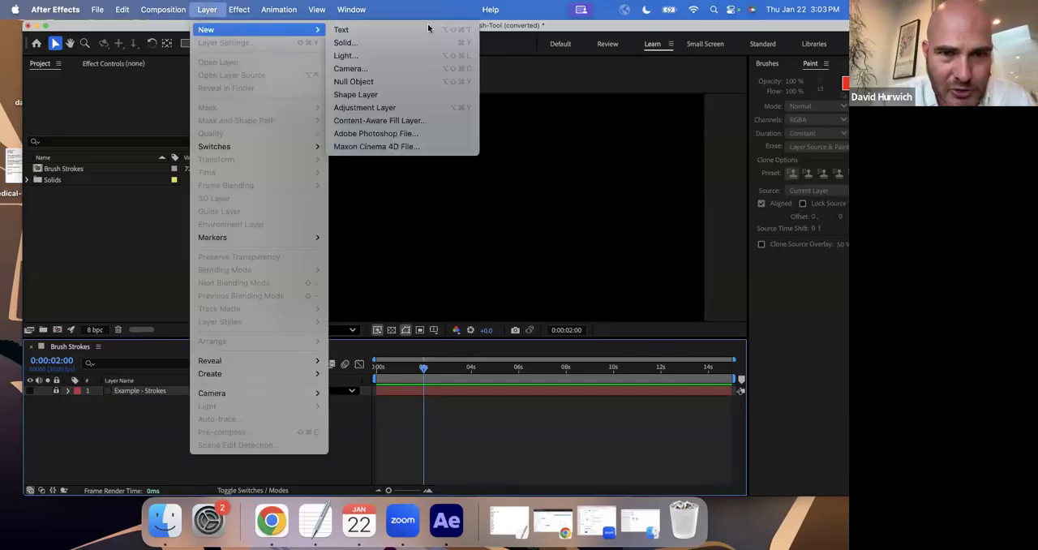
left_click(414, 47)
left_click(575, 381)
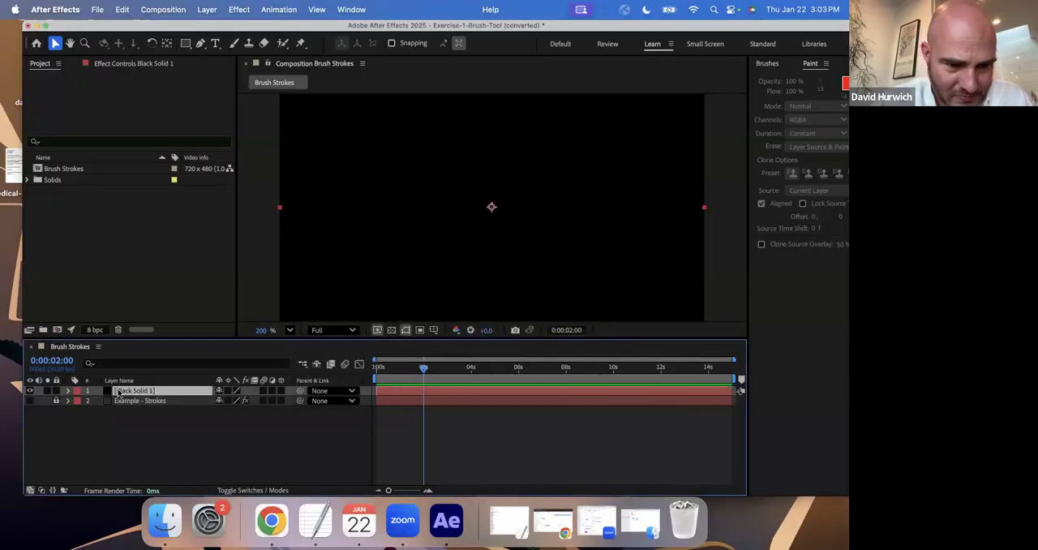
double_click(118, 392)
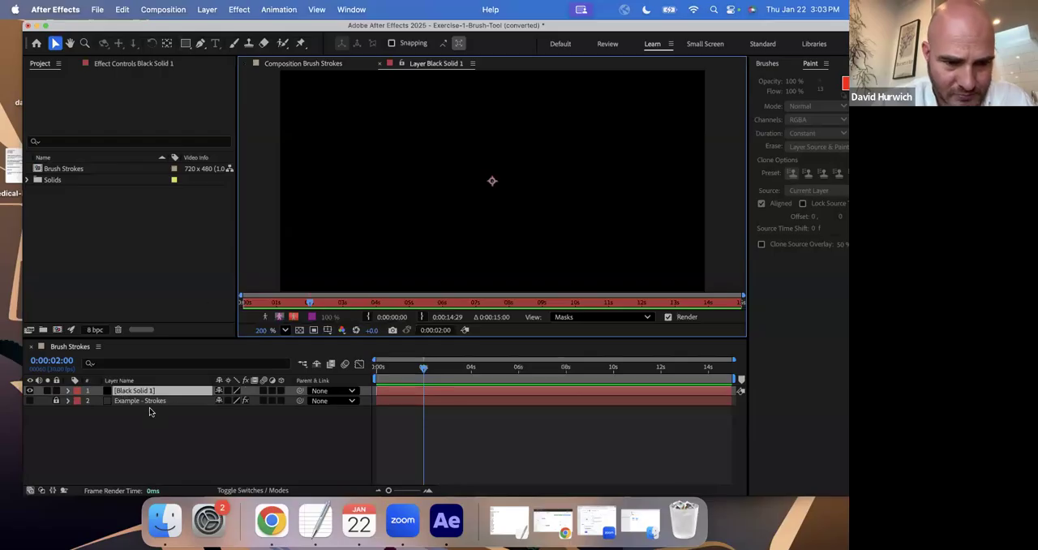
left_click(152, 396)
key("Delete")
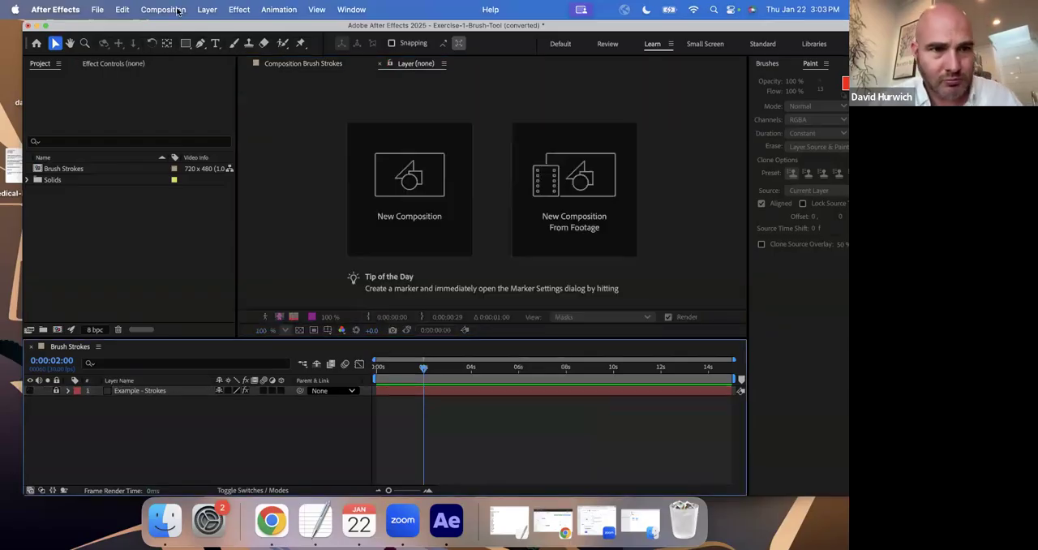
Create a 720 × 480 px solid layer in gray 797979 in the Brush Strokes composition.
left_click(177, 9)
mouse_move(206, 32)
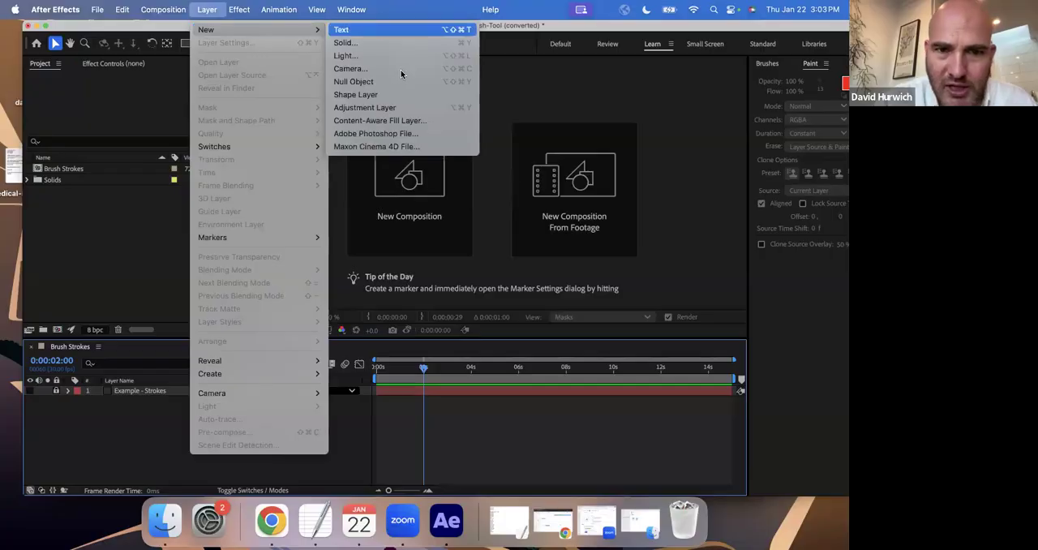
left_click(409, 42)
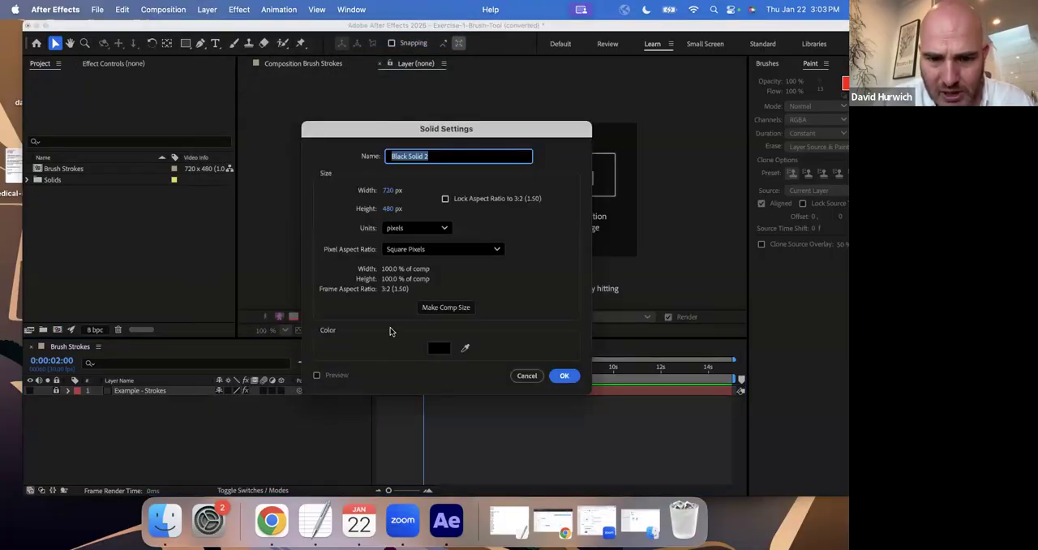
left_click(434, 346)
left_click_drag(403, 283, 295, 269)
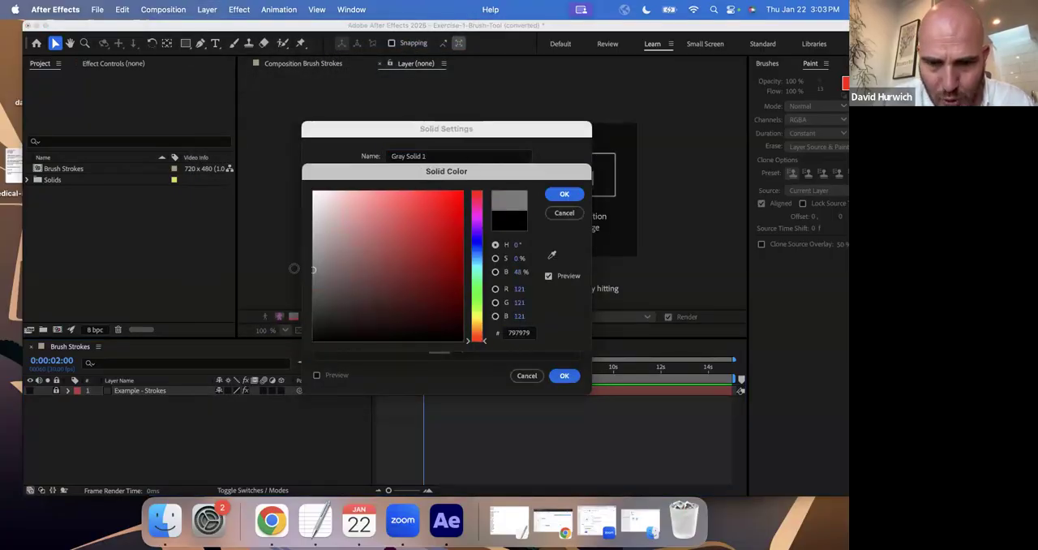
left_click(565, 194)
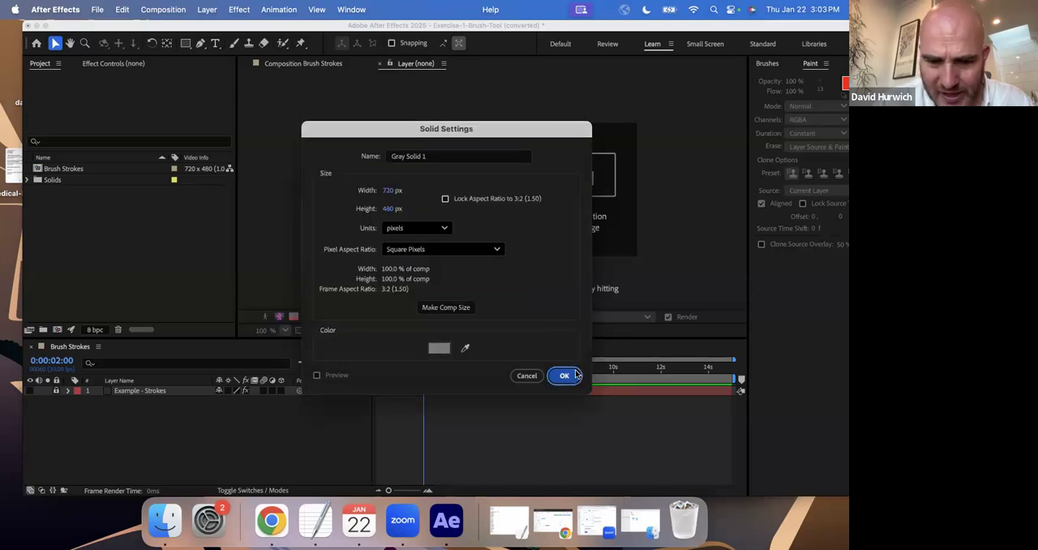
left_click(565, 376)
Switch to Chrome and open Photopea in a new tab.
left_click(271, 520)
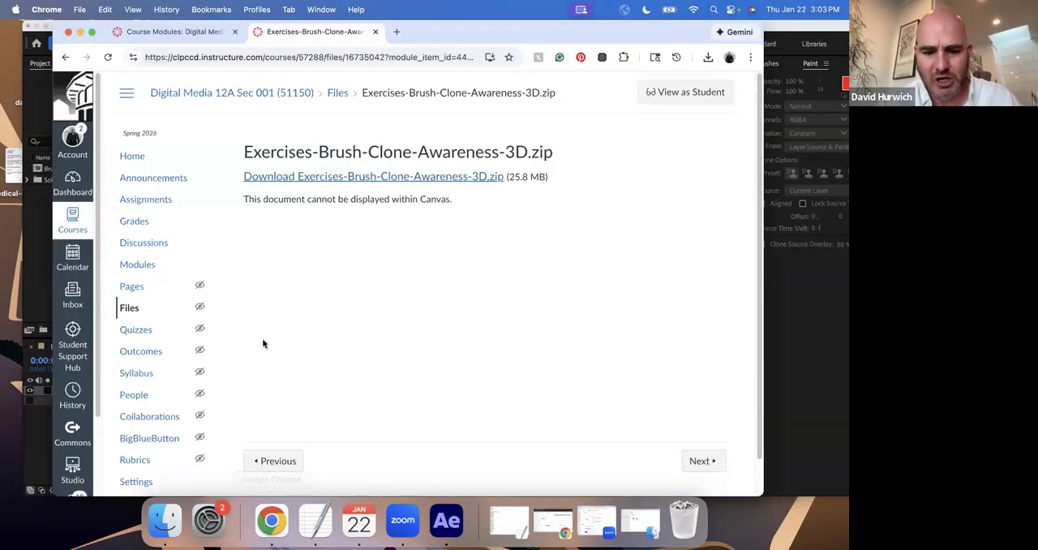
key("super+t")
type("photo")
key("Return")
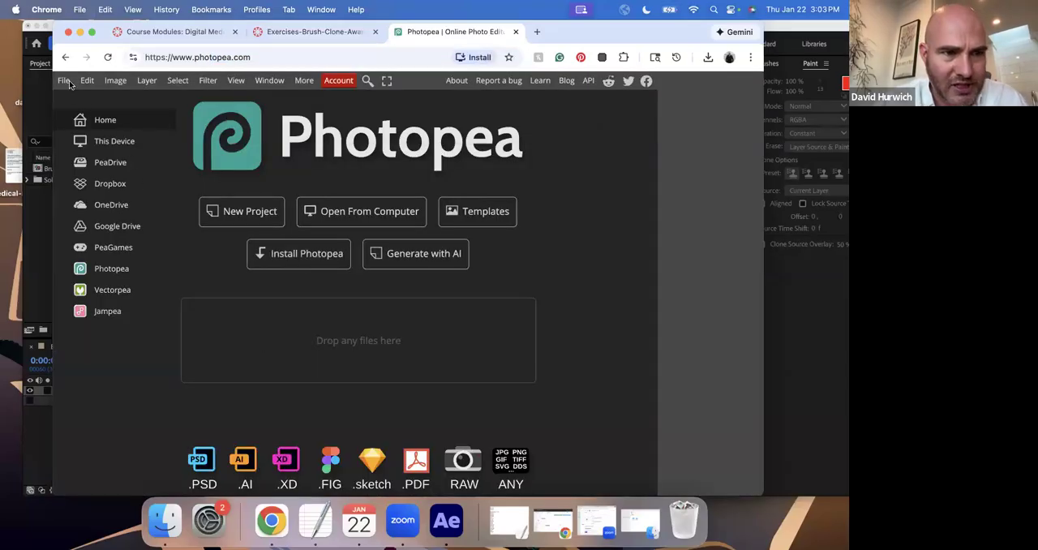
Create a new 1280 × 720 px project at 72 DPI with a white background.
left_click(68, 83)
left_click(80, 95)
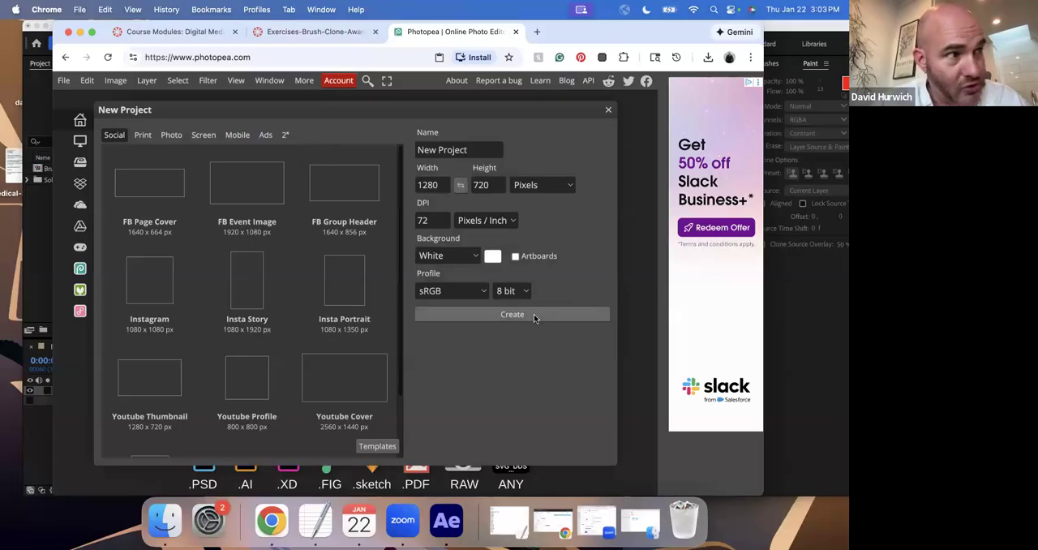
left_click(470, 314)
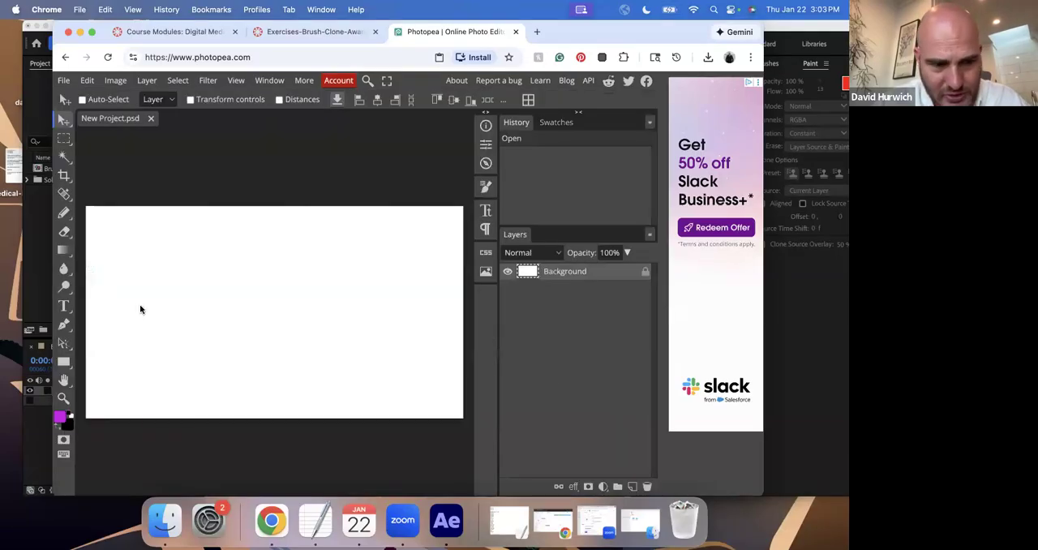
Scribble freehand purple strokes across the white canvas with the Brush tool.
right_click(67, 214)
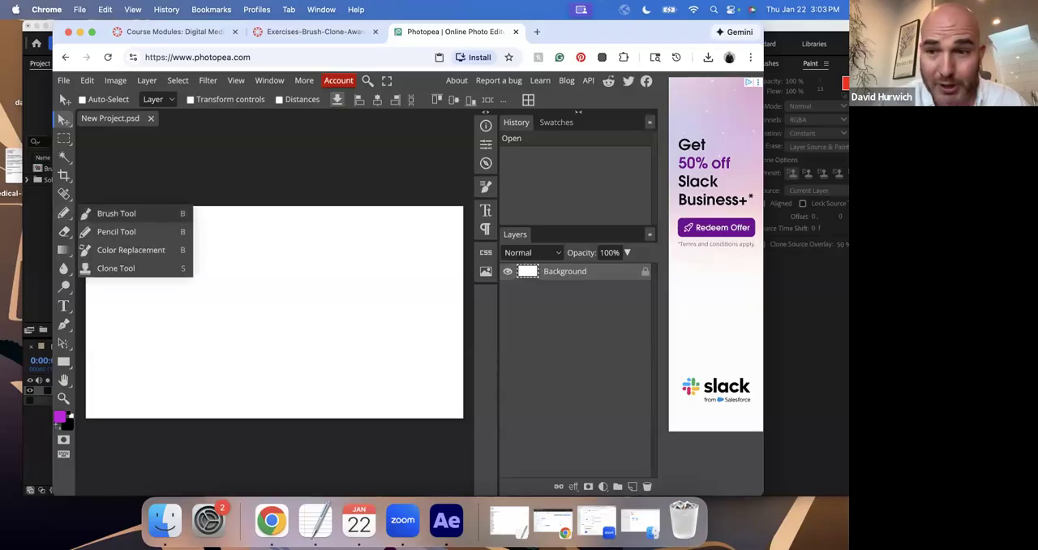
left_click(101, 212)
mouse_move(165, 240)
left_mouse_down()
mouse_move(198, 271)
mouse_move(292, 283)
mouse_move(303, 338)
mouse_move(388, 300)
mouse_move(303, 333)
mouse_move(282, 371)
mouse_move(247, 312)
mouse_move(177, 335)
mouse_move(243, 289)
left_mouse_up()
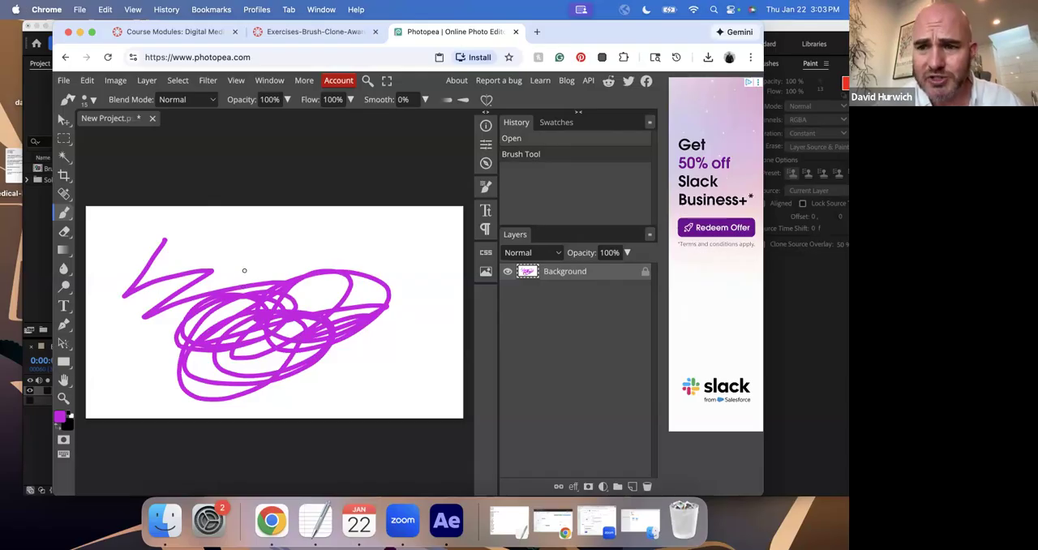
mouse_move(216, 280)
left_mouse_down()
mouse_move(139, 332)
mouse_move(219, 274)
left_mouse_up()
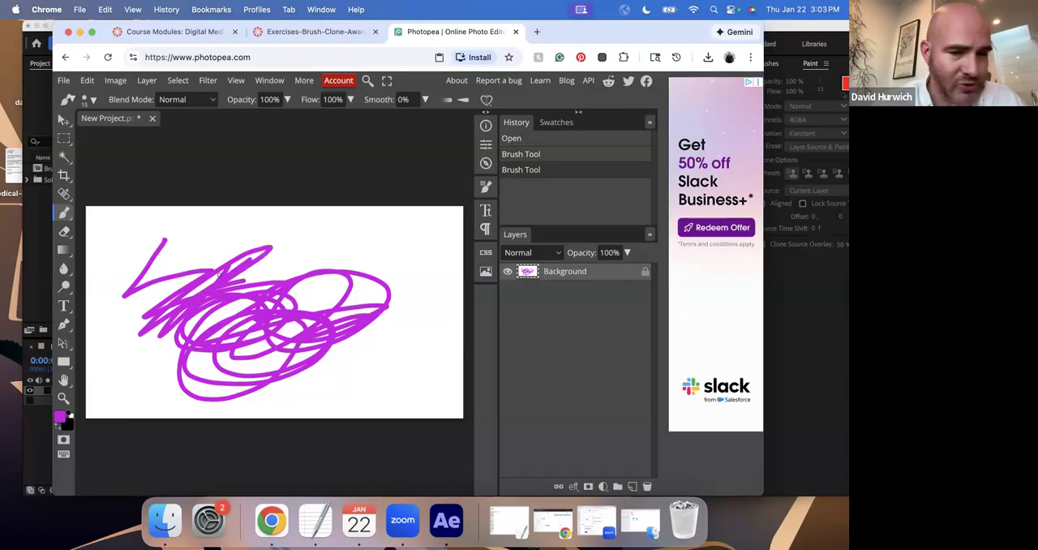
Switch back to After Effects and resize and move its window so the whole Paint panel fits on screen.
left_click(468, 534)
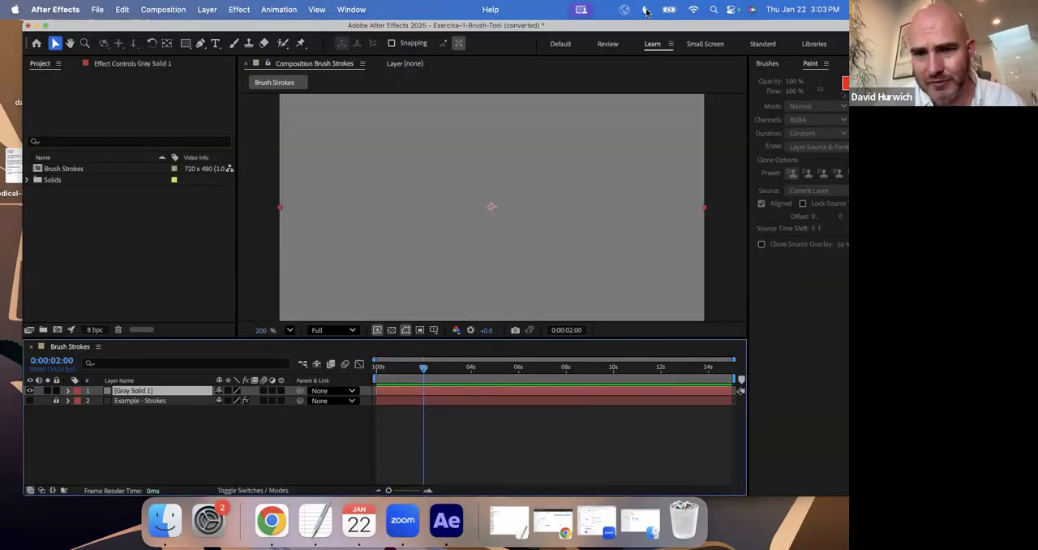
left_click_drag(24, 135, 84, 135)
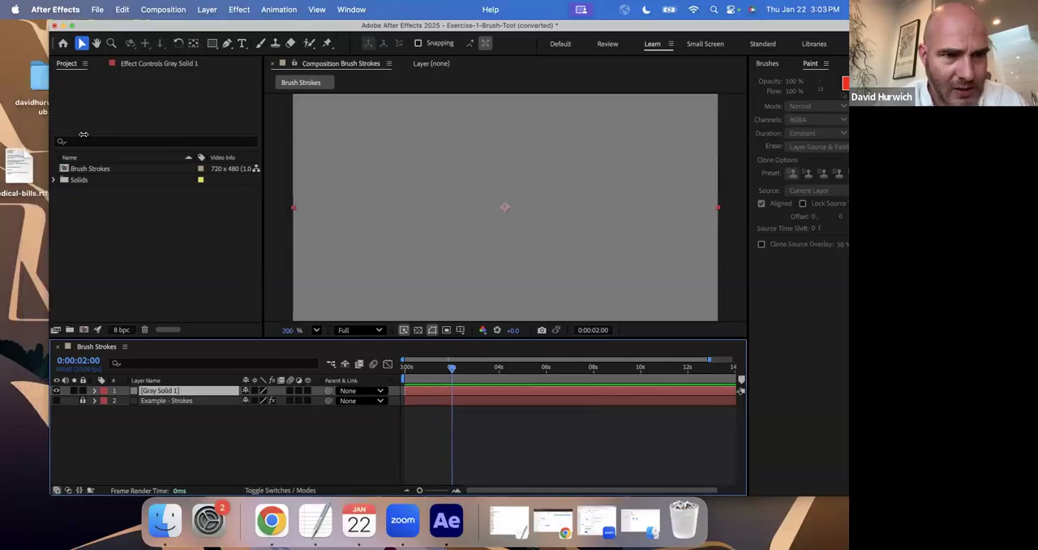
left_click_drag(171, 26, 99, 12)
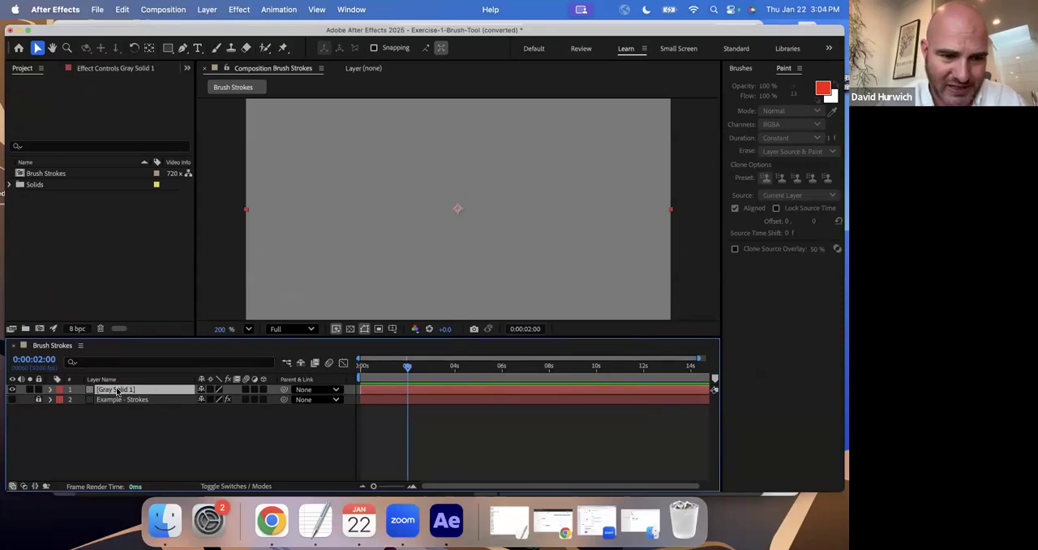
Try to paint on the gray solid directly in the composition view with the Brush tool, dismissing the warning.
left_click(215, 48)
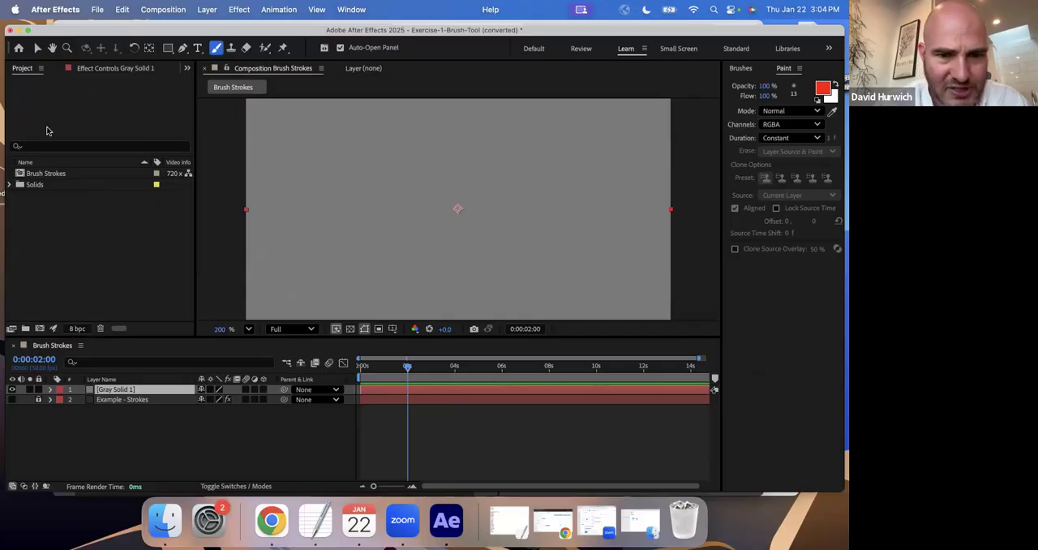
left_click(346, 224)
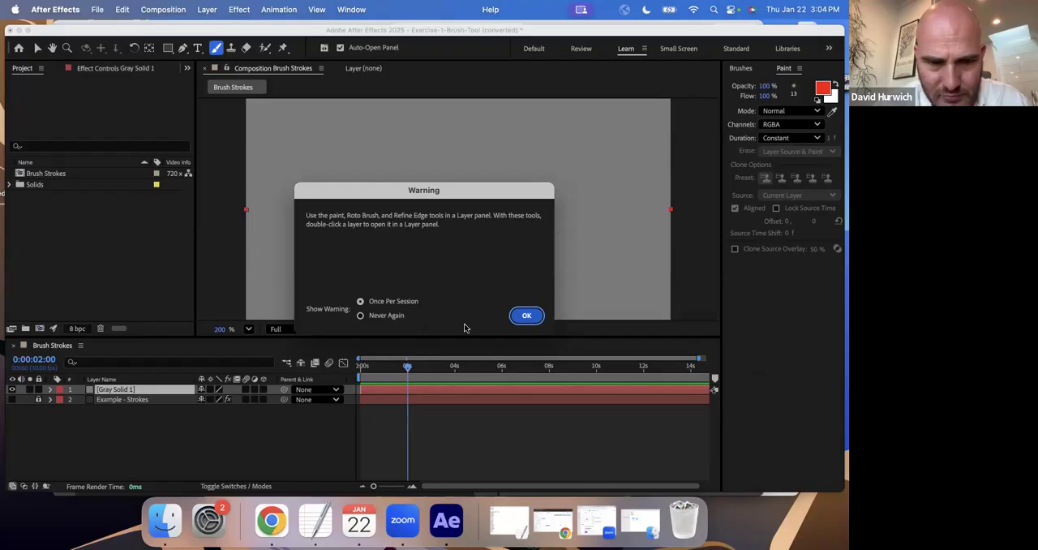
left_click(514, 322)
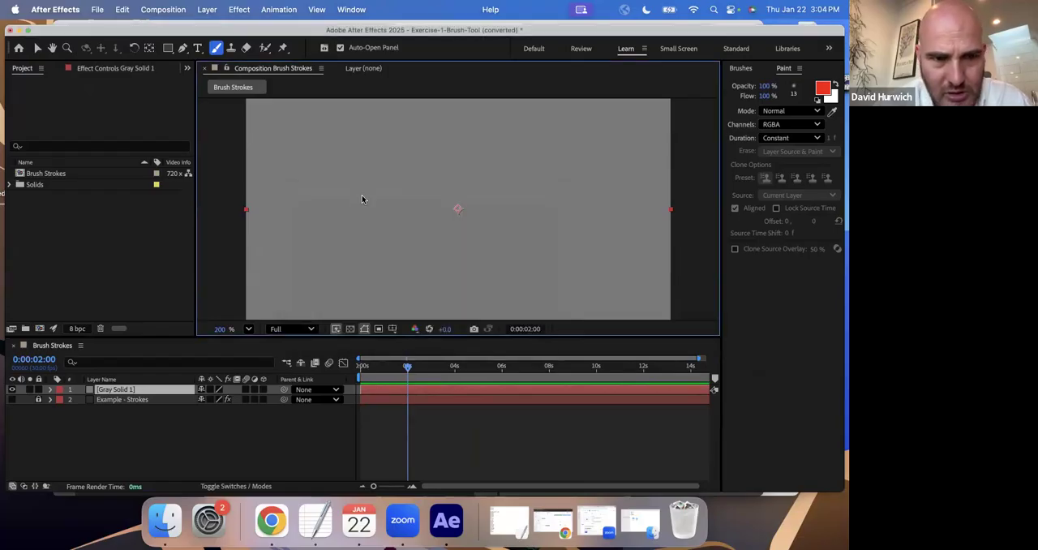
mouse_move(385, 198)
left_mouse_down()
mouse_move(377, 211)
mouse_move(387, 217)
left_mouse_up()
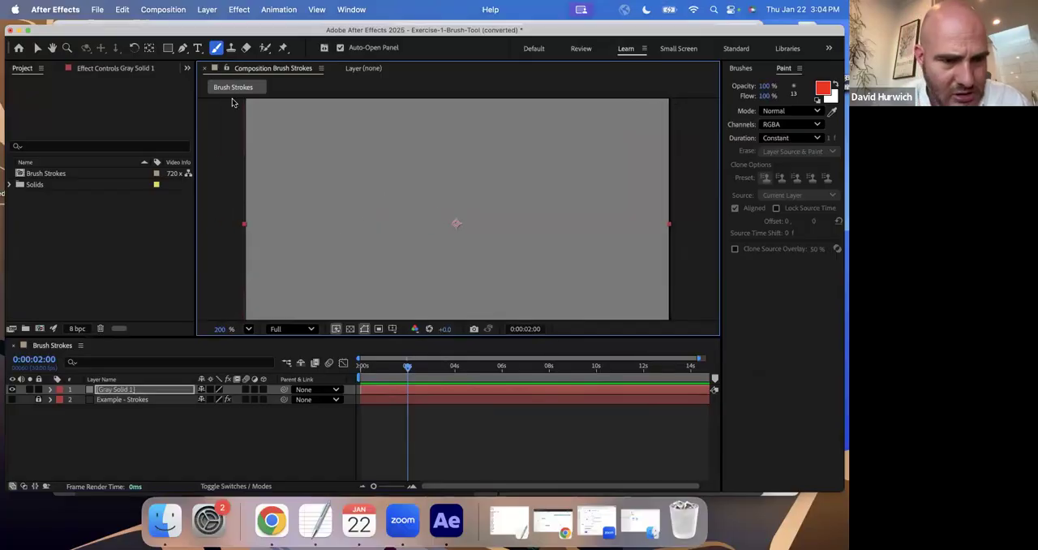
mouse_move(301, 225)
left_mouse_down()
mouse_move(324, 217)
mouse_move(304, 216)
left_mouse_up()
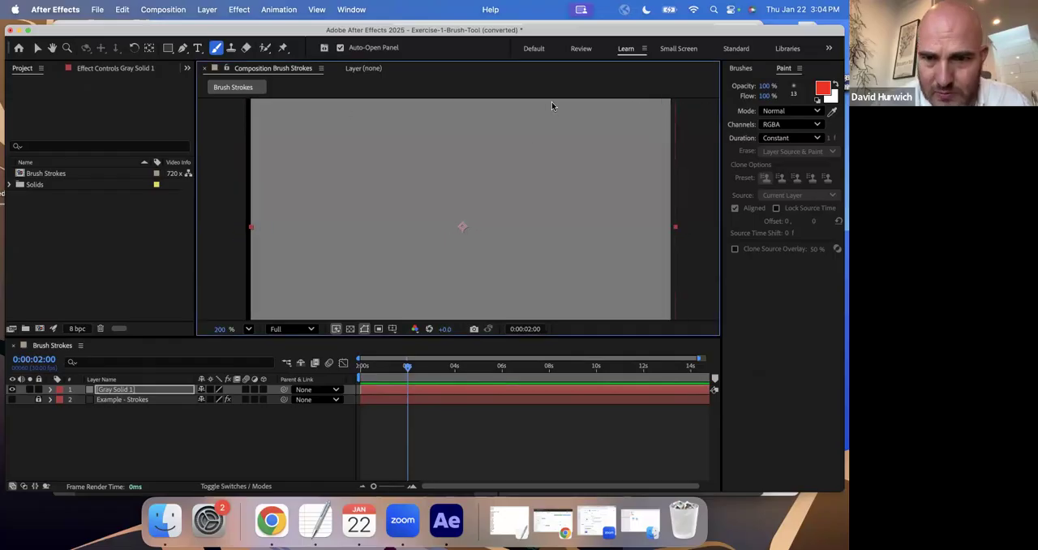
Open the gray solid in its own Layer view, paint two slanted red test strokes and undo them.
left_click(795, 84)
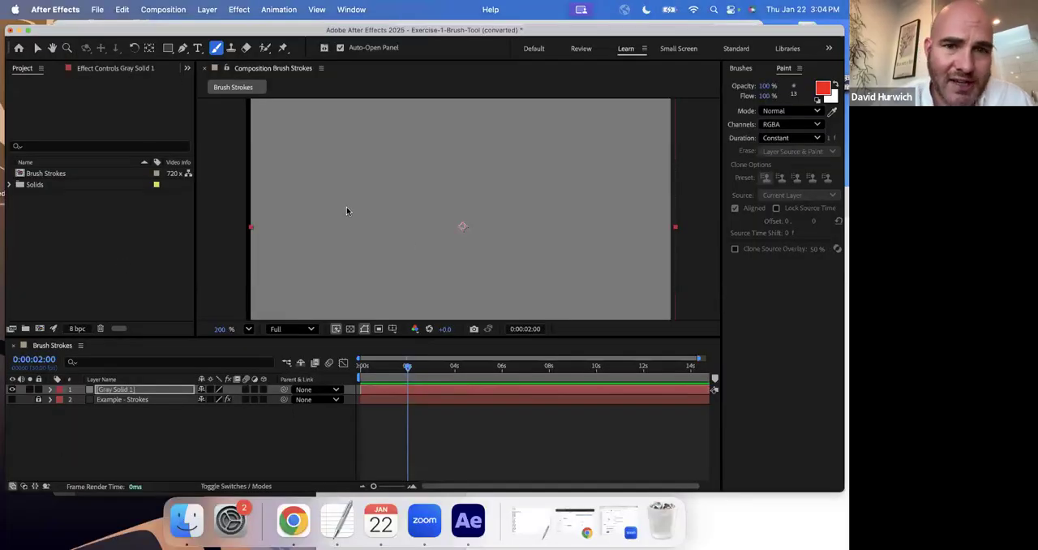
double_click(101, 390)
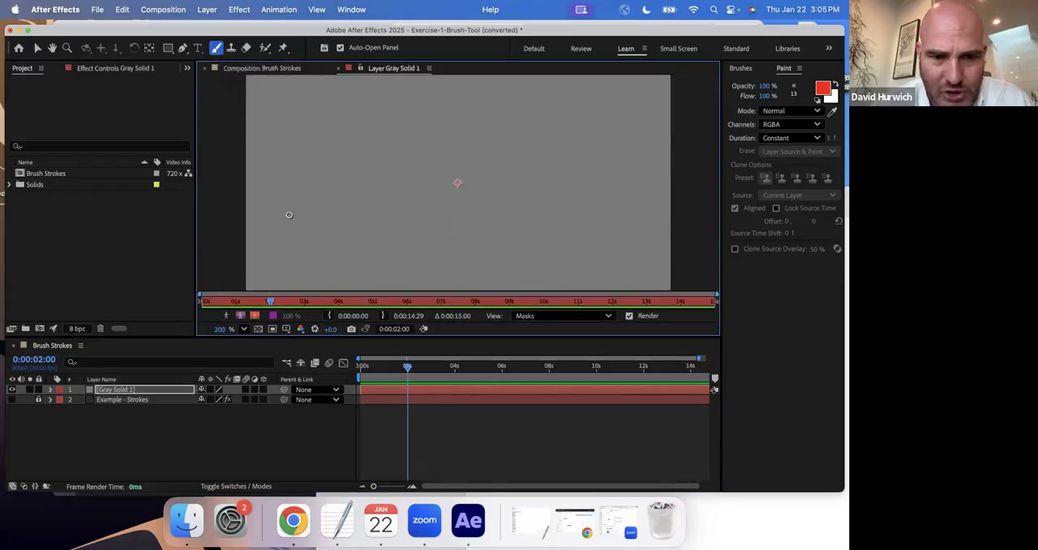
left_click_drag(282, 204, 314, 266)
left_click_drag(309, 192, 352, 280)
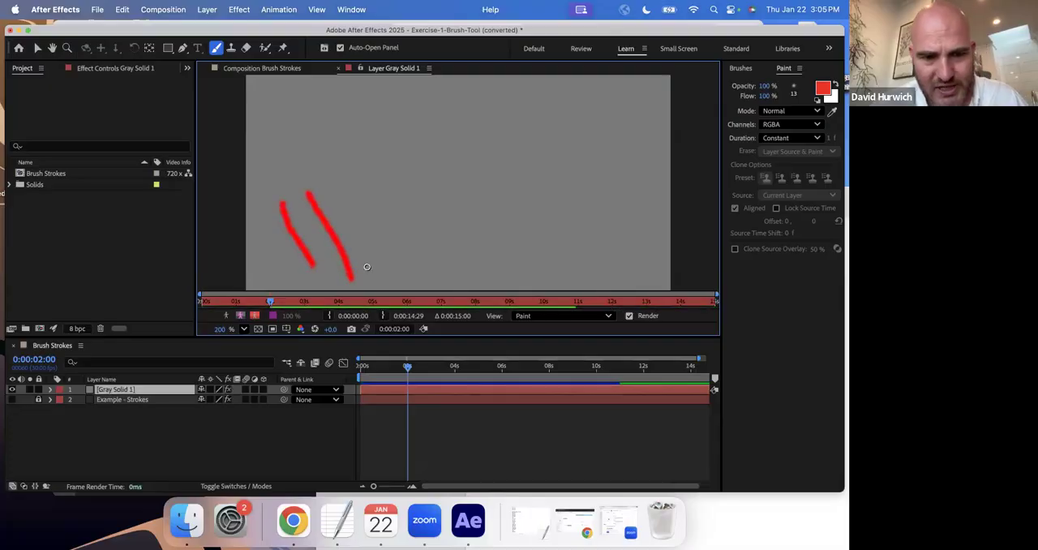
key("super+z")
key("super+z")
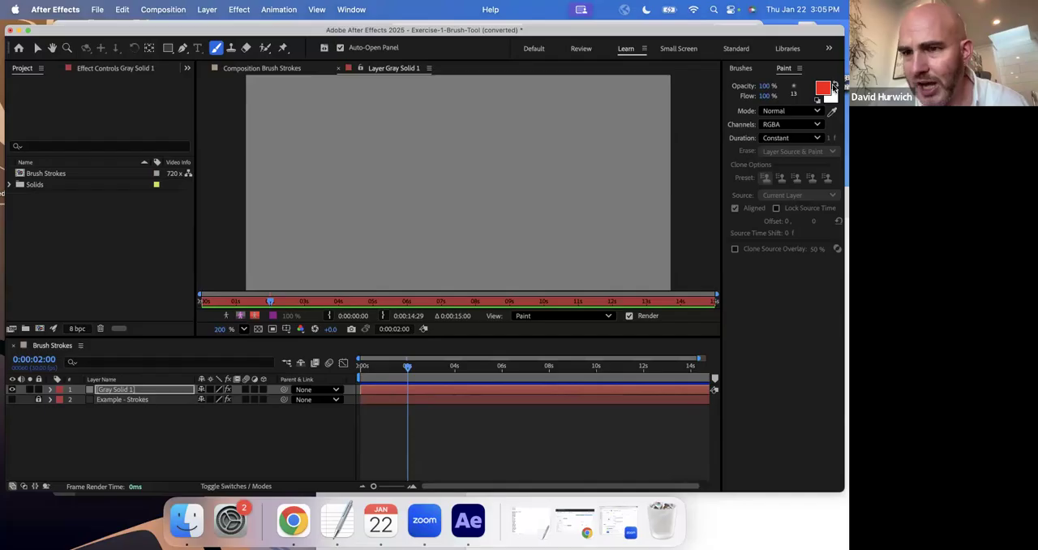
Move the program window away from the screen edge and widen the Paint panel.
left_click_drag(571, 36, 552, 35)
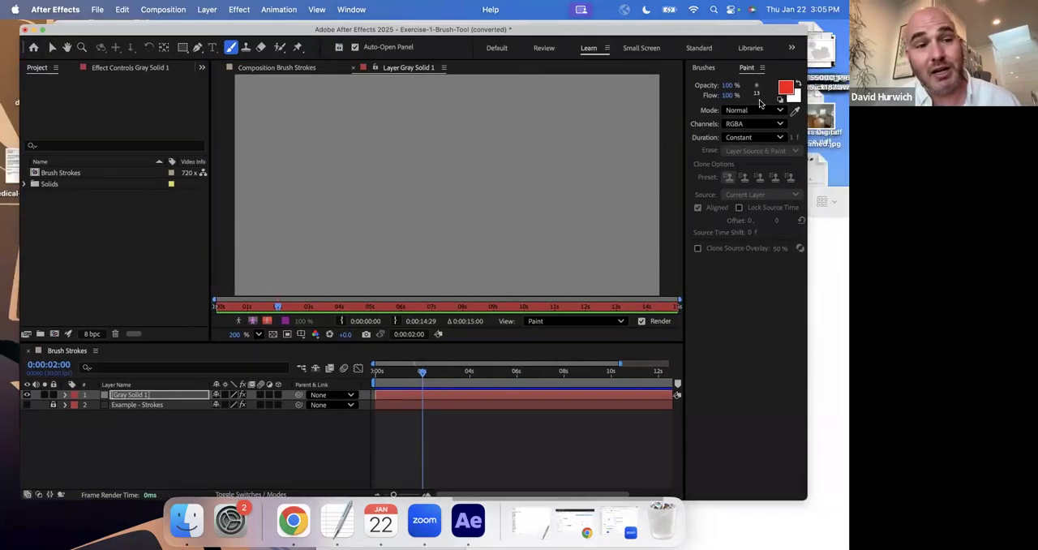
left_click_drag(684, 138, 650, 138)
left_click(710, 127)
left_click(712, 125)
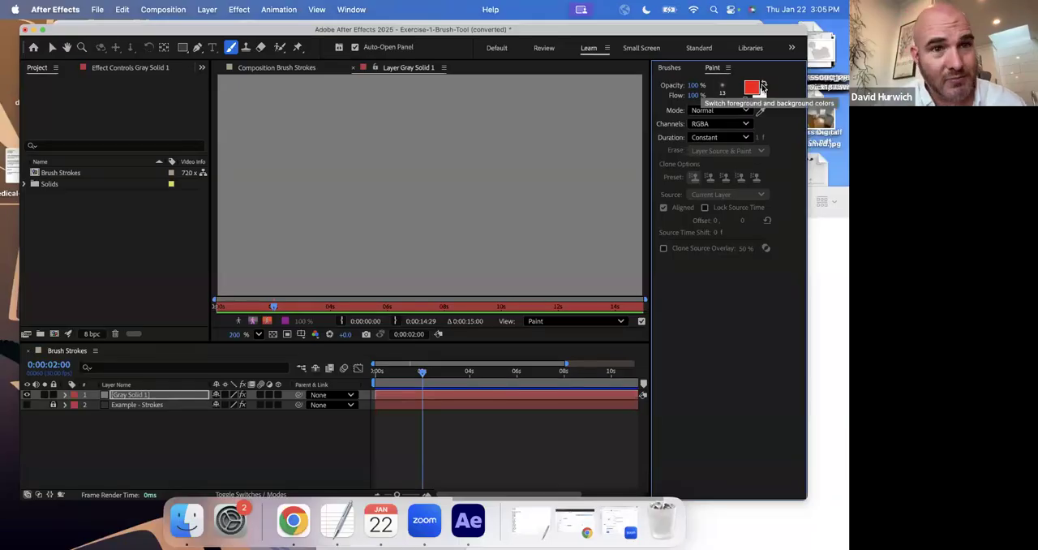
Paint three slanted red test strokes side by side on the gray solid and undo them.
left_click_drag(255, 183, 276, 255)
left_click_drag(288, 171, 313, 258)
left_click_drag(331, 156, 360, 264)
key("super+z")
key("super+z")
key("super+z")
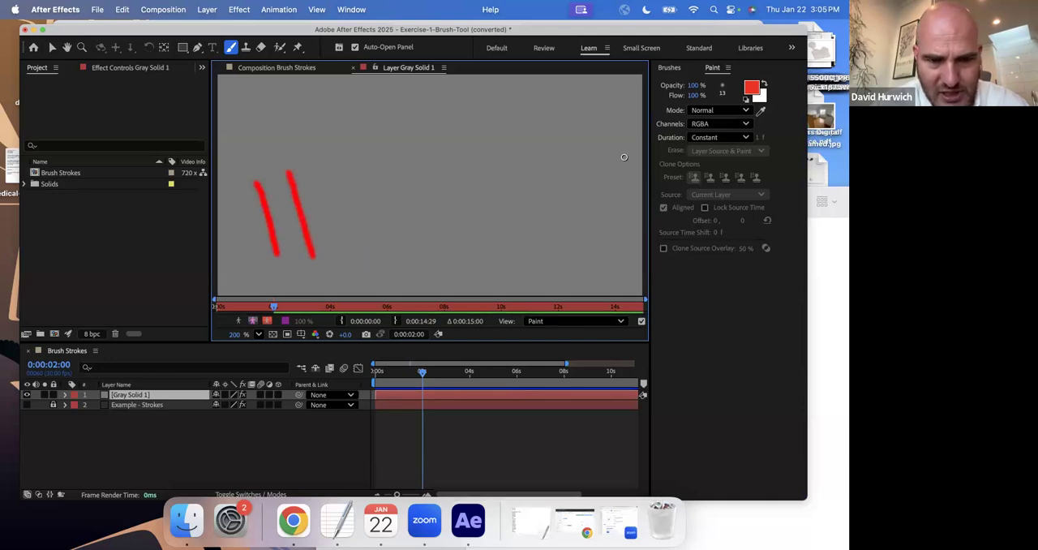
Set the paint foreground color to blue and paint short vertical test strokes on the gray solid, undoing the last one.
left_click(751, 86)
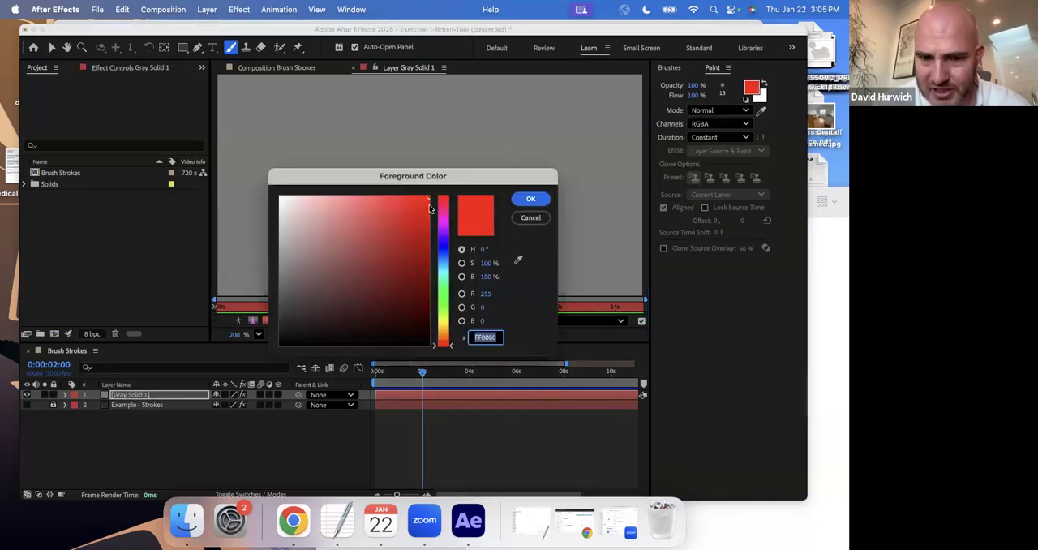
left_click(445, 258)
left_click(530, 198)
mouse_move(263, 177)
left_mouse_down()
mouse_move(264, 266)
mouse_move(292, 253)
left_mouse_up()
left_click_drag(319, 185, 328, 256)
key("super+z")
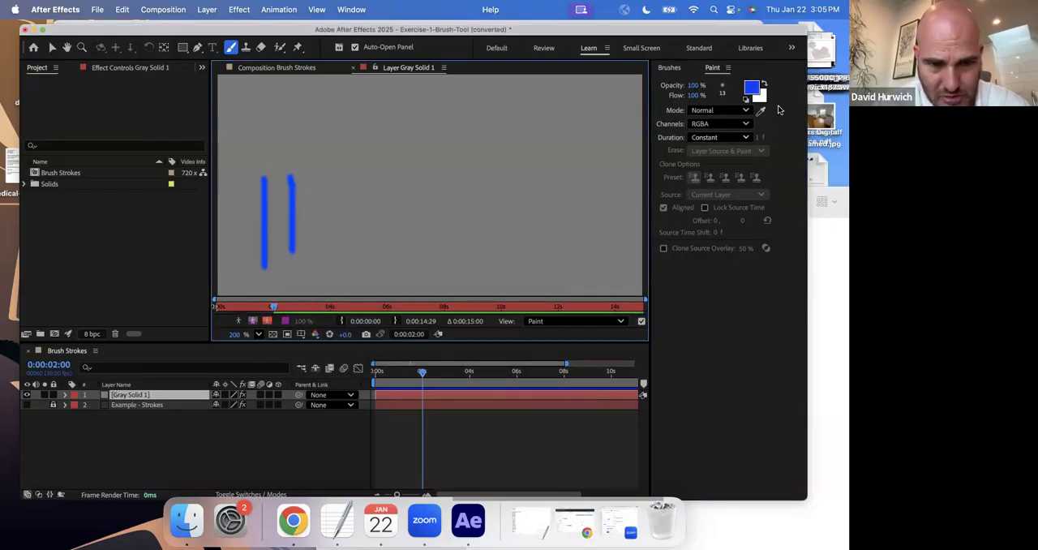
Undo the blue test strokes and set the paint foreground color to green.
key("super+z")
key("super+z")
left_click(751, 86)
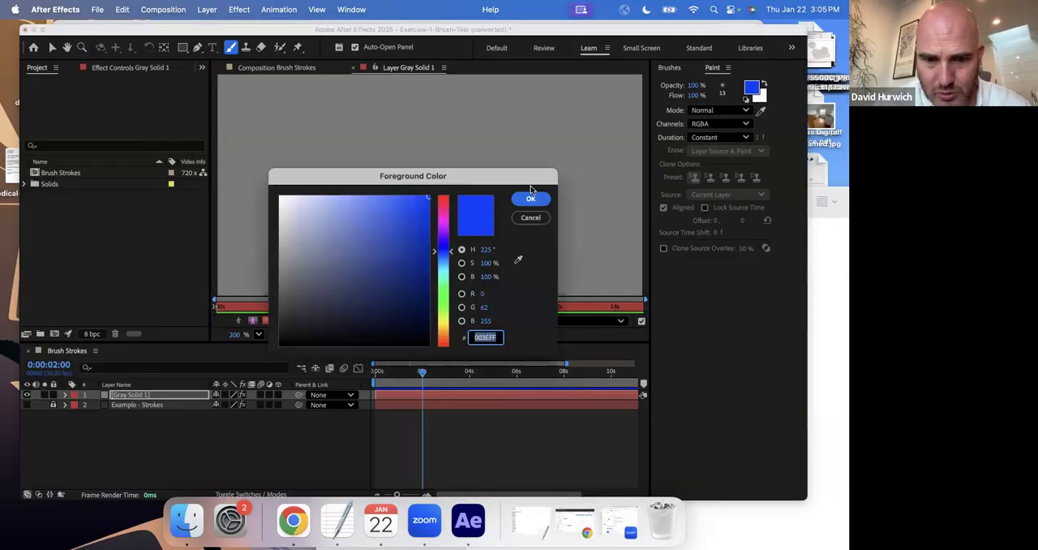
left_click(445, 299)
left_click(531, 199)
Paint green zigzag test strokes on the gray solid and undo them.
left_click_drag(236, 110, 246, 215)
left_click_drag(257, 124, 284, 250)
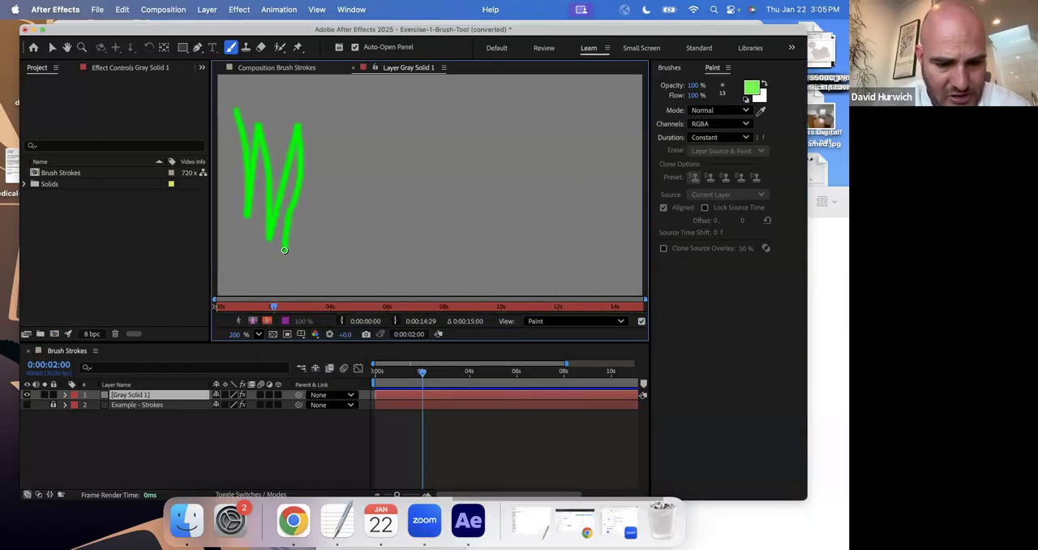
key("super+z")
key("super+z")
key("super+z")
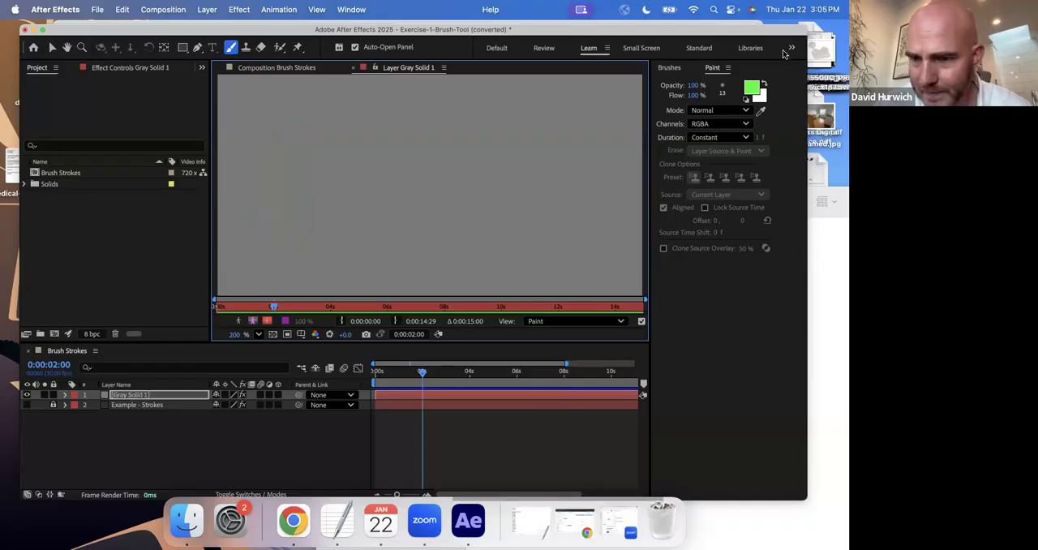
Paint one test stroke with the hard round 13-pixel brush and one with a soft elliptical 131-pixel brush, and undo both.
left_click(724, 94)
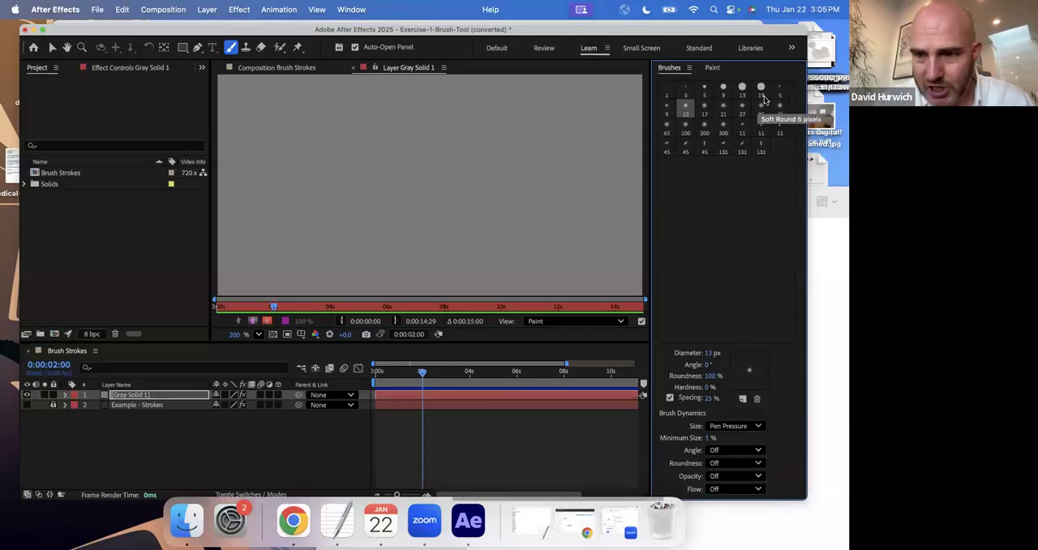
left_click(743, 87)
left_click_drag(243, 145, 232, 227)
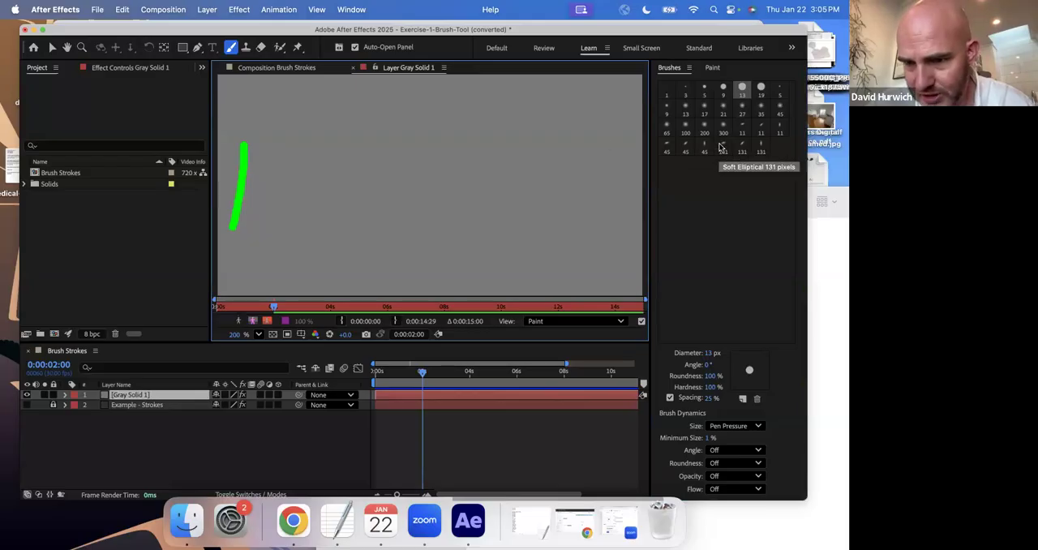
left_click(722, 151)
left_click_drag(280, 158, 329, 251)
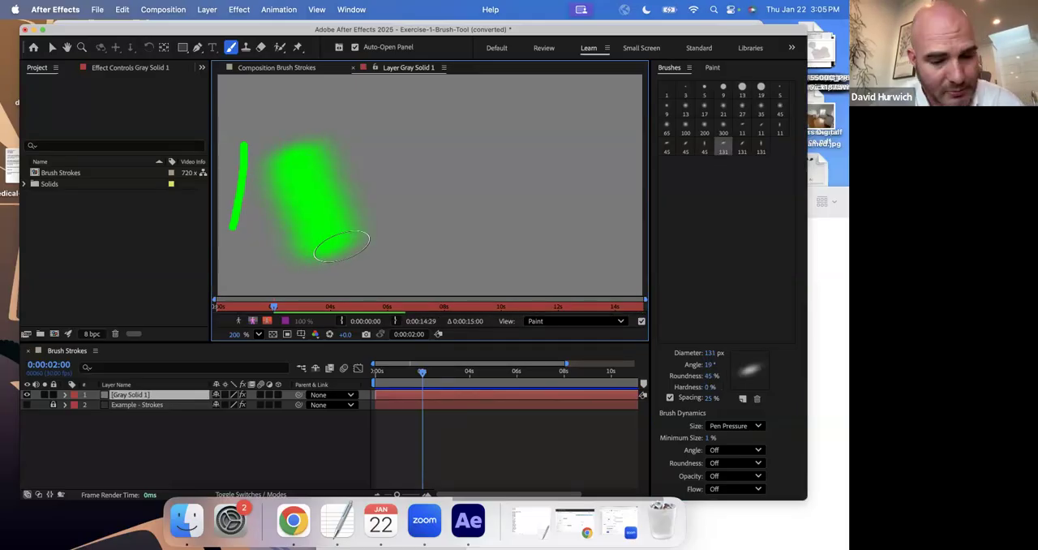
key("super+z")
key("super+z")
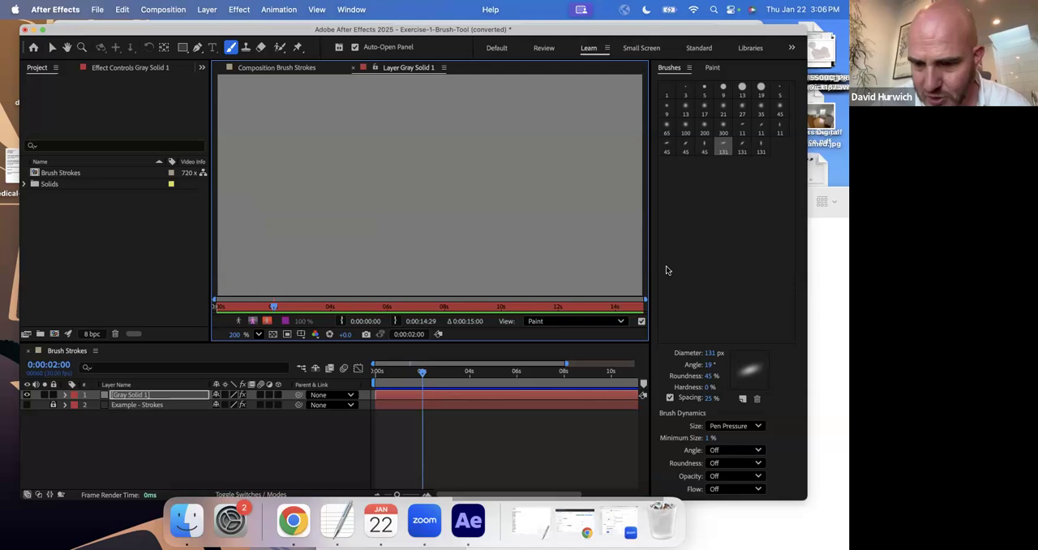
Set the brush diameter to 156 px, angle to 0° and roundness to 100%, stamp a soft green dot and undo it.
mouse_move(713, 352)
left_mouse_down()
mouse_move(707, 390)
mouse_move(709, 380)
mouse_move(796, 381)
left_mouse_up()
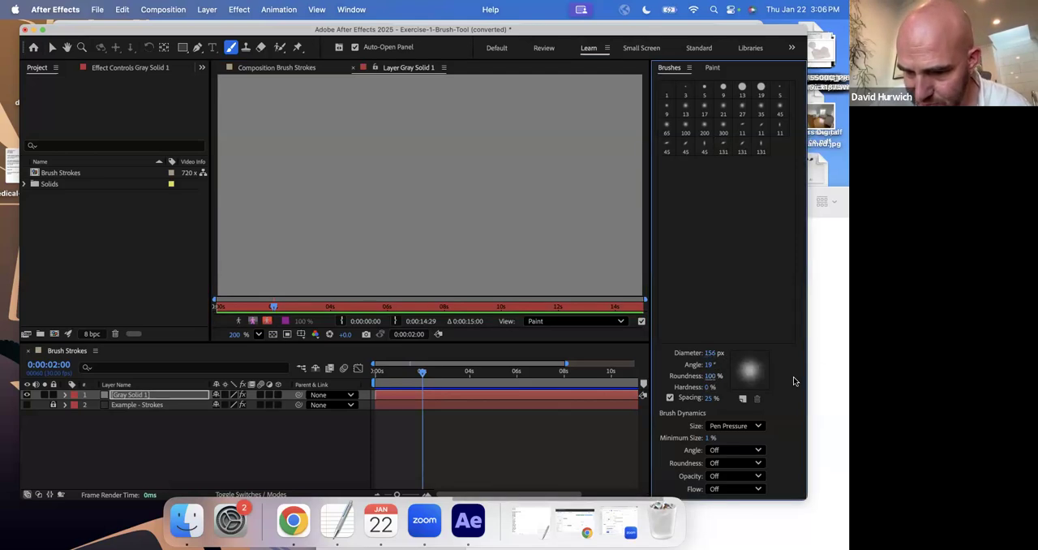
left_click(710, 364)
type("0")
key("Return")
left_click(494, 181)
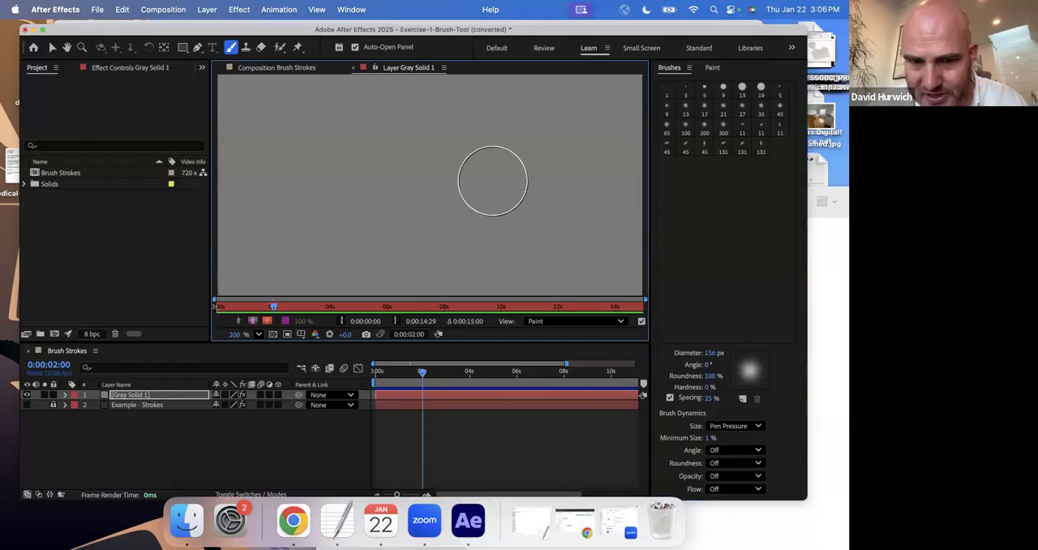
left_click(492, 181)
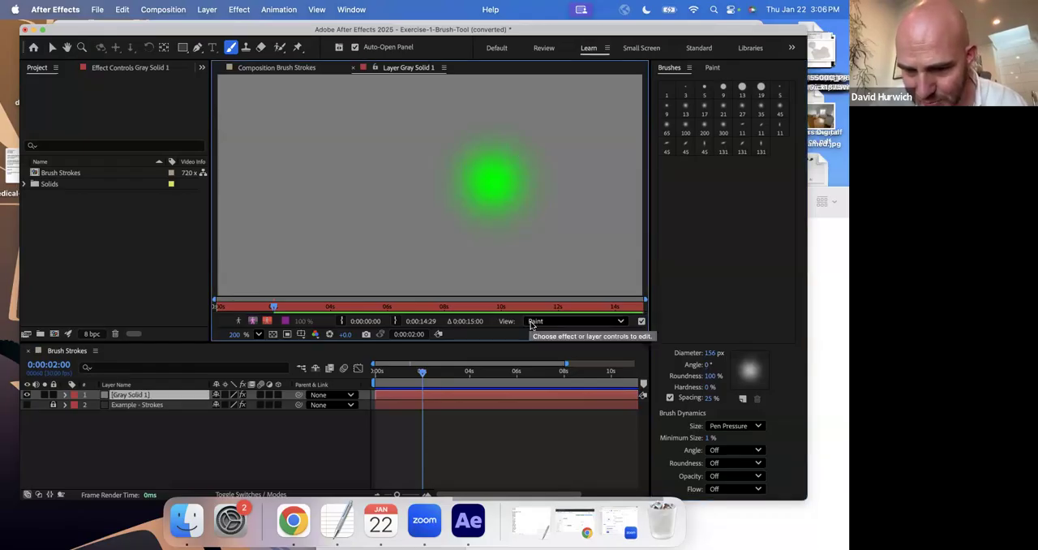
key("super+z")
Set the brush hardness to 100% and diameter to 28 px, and stamp a small green dot on the gray solid.
left_click_drag(712, 387, 776, 348)
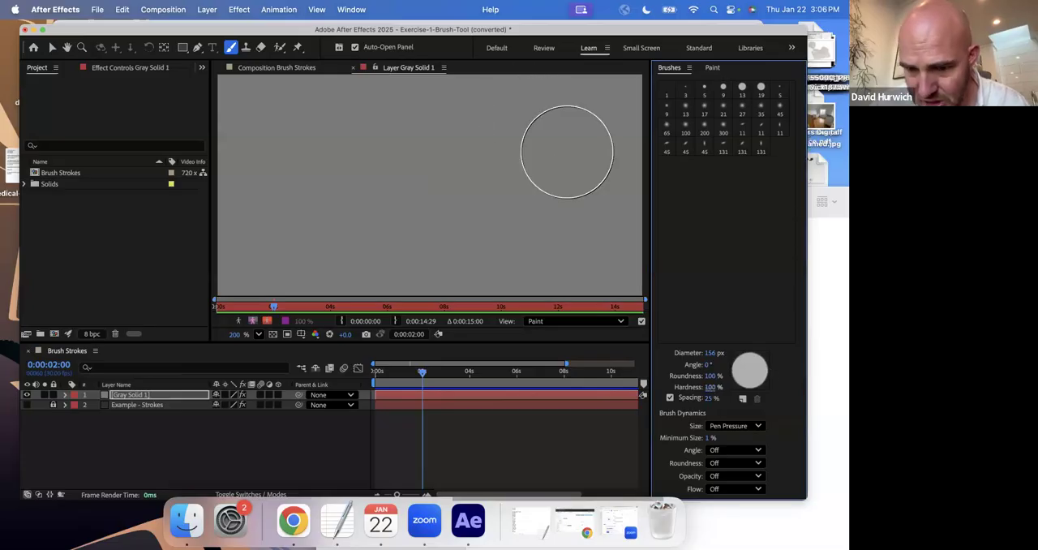
left_click_drag(685, 354, 634, 356)
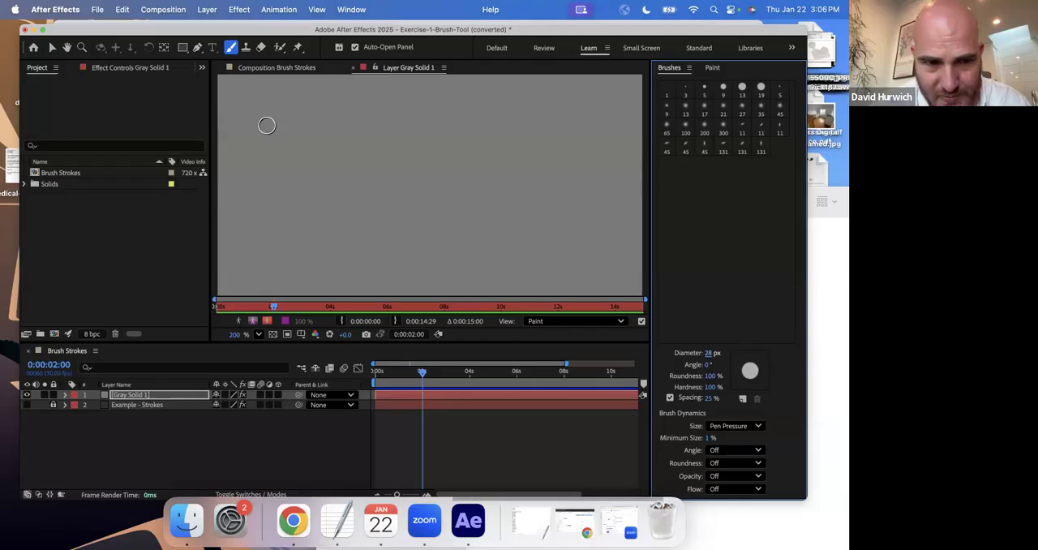
left_click(266, 125)
Set the brush diameter to 61 px, stamp a larger dot beside the small one and undo both dots.
left_click(710, 354)
left_click_drag(711, 355, 725, 354)
left_click(315, 122)
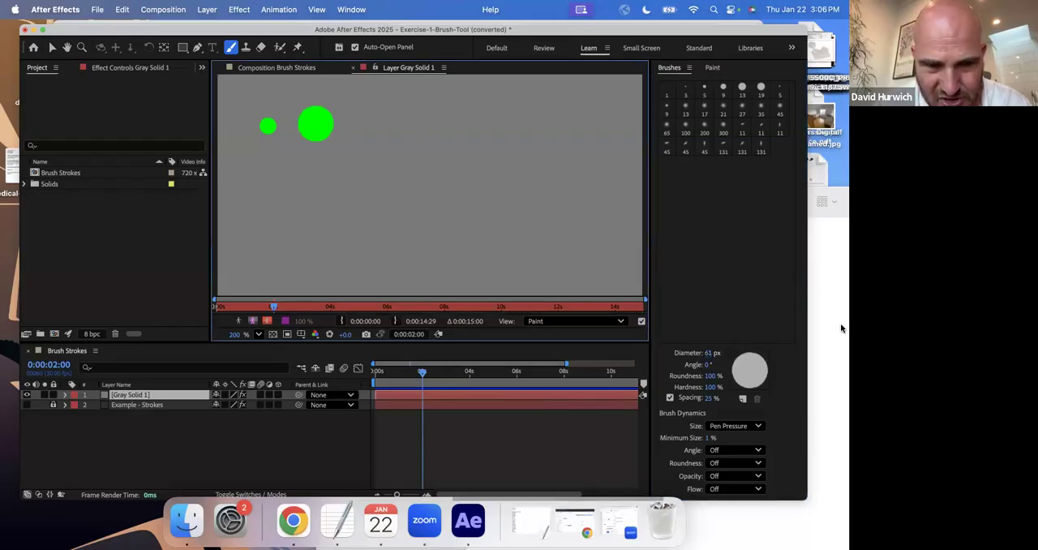
key("super+z")
key("super+z")
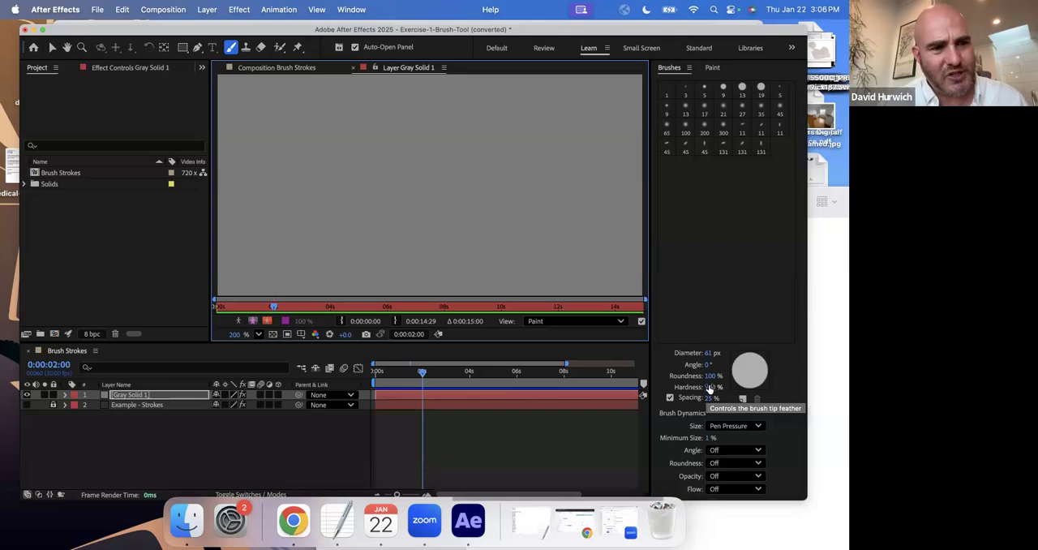
Stamp two hard-edged green dots side by side, and stamp two more beneath them with the brush hardness at 50%.
left_click(247, 130)
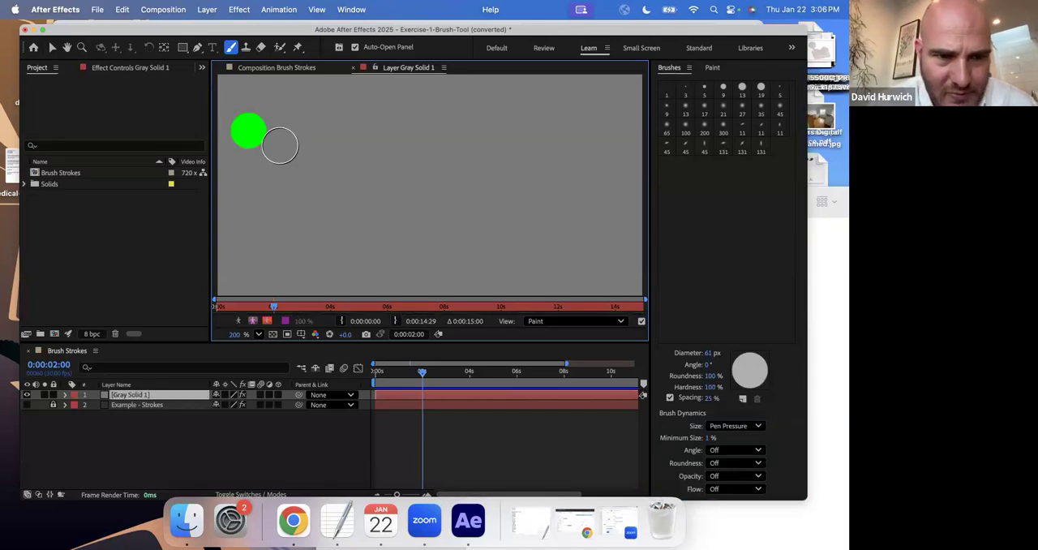
left_click(304, 136)
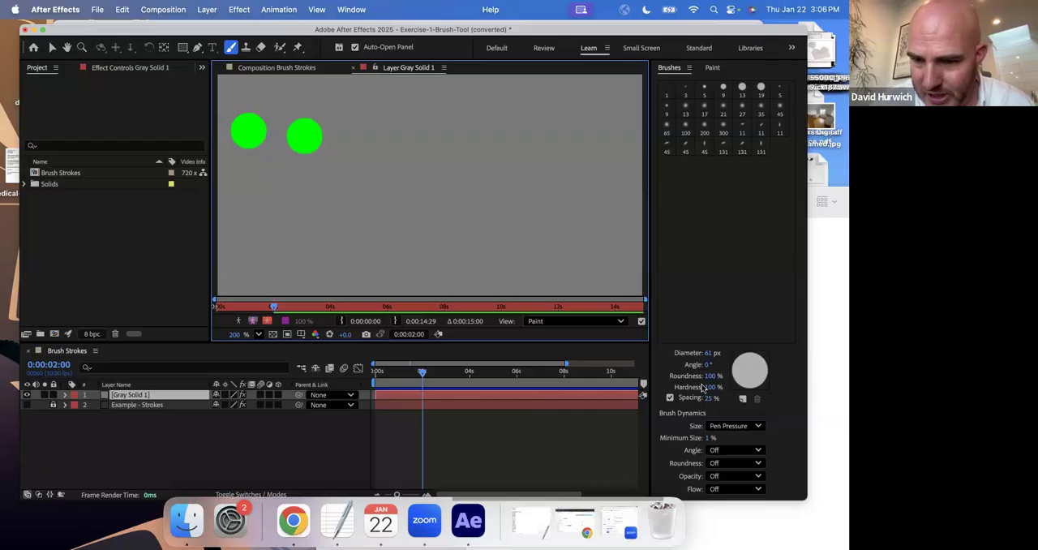
left_click_drag(713, 390, 687, 391)
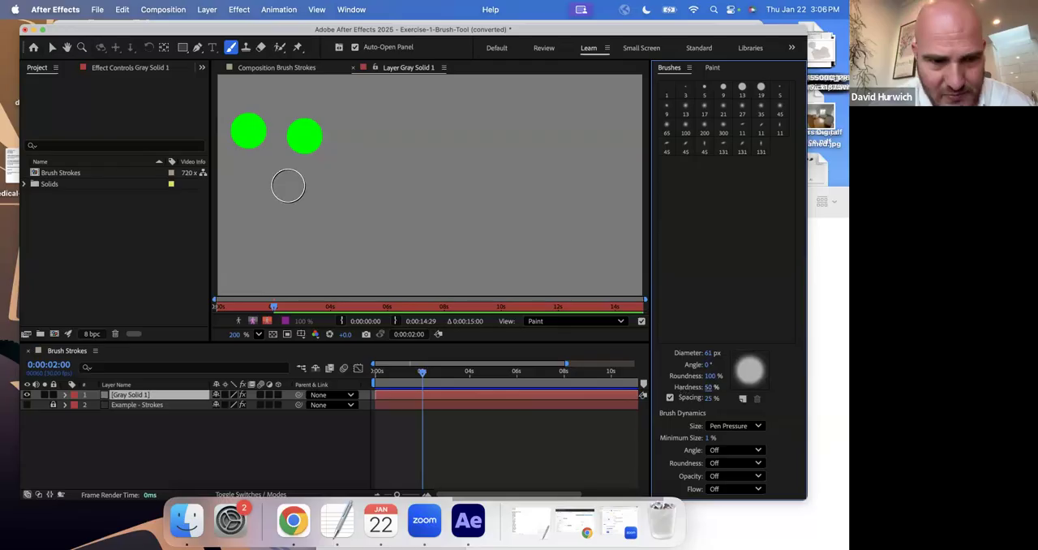
left_click(246, 191)
left_click(314, 191)
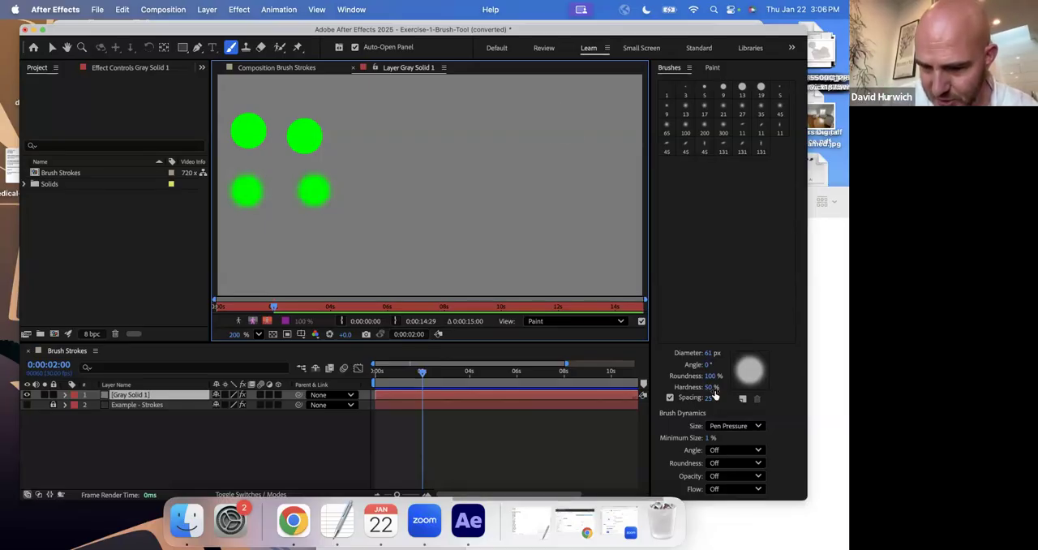
Set the brush hardness to 0% and stamp a third row of two soft green dots.
left_click_drag(704, 388, 671, 388)
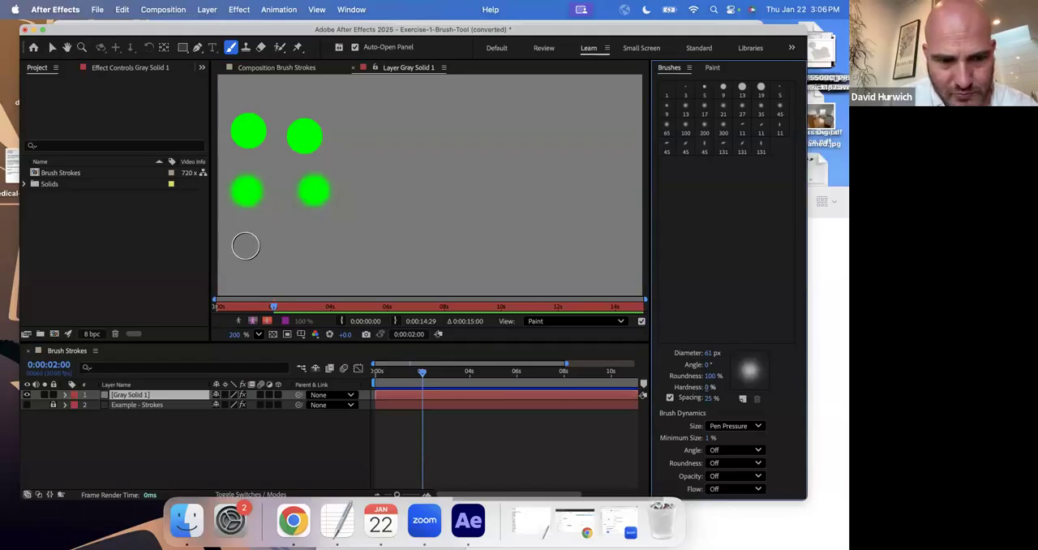
left_click(249, 245)
left_click(305, 245)
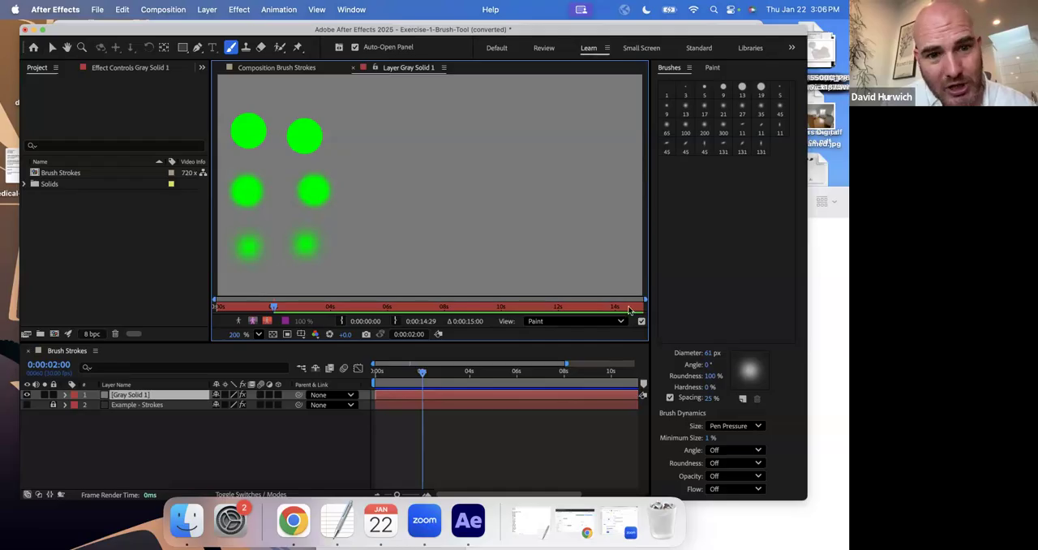
Set the brush hardness to 100% and stamp four green dots in a two-by-two arrangement at the middle of the solid.
left_click_drag(708, 387, 829, 379)
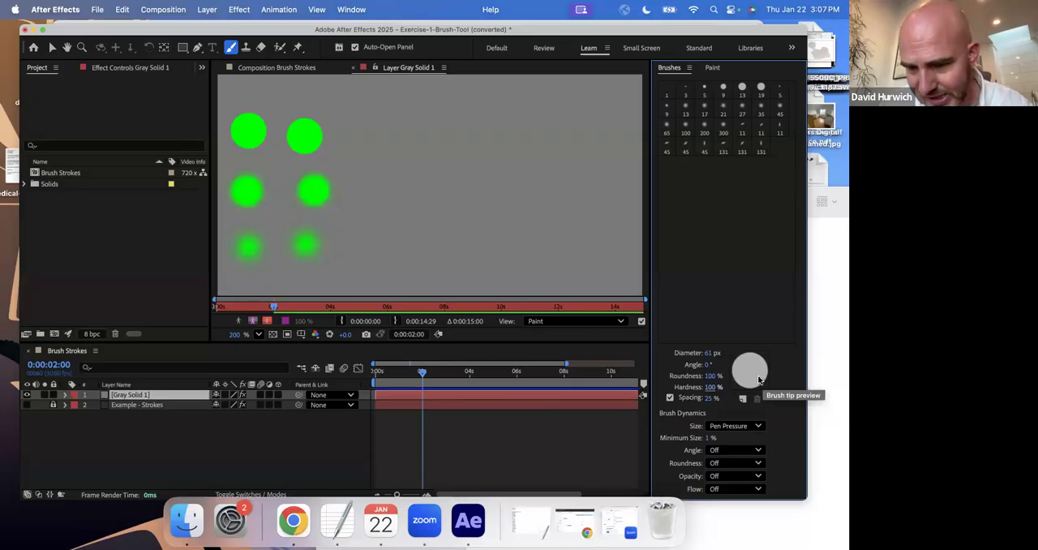
left_click(393, 142)
left_click(480, 142)
left_click(388, 213)
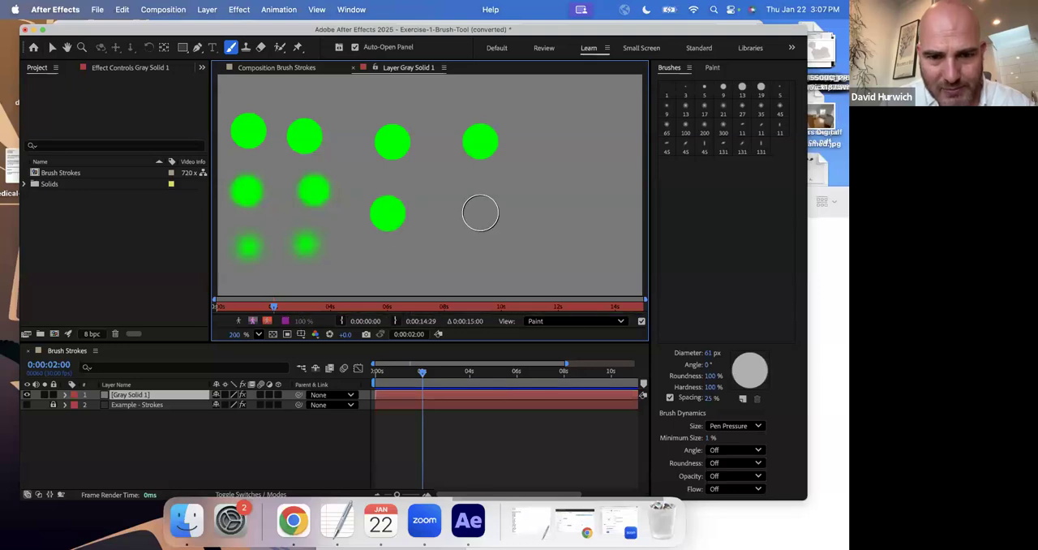
left_click(483, 213)
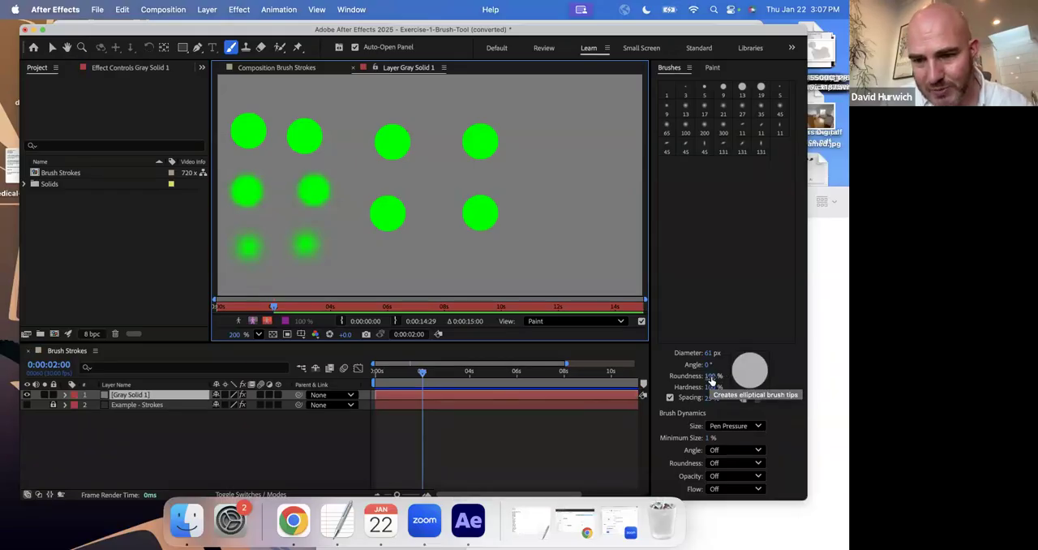
Set the brush roundness to 49% and stamp five flat elliptical dots near the right side of the solid.
left_click_drag(712, 376, 689, 380)
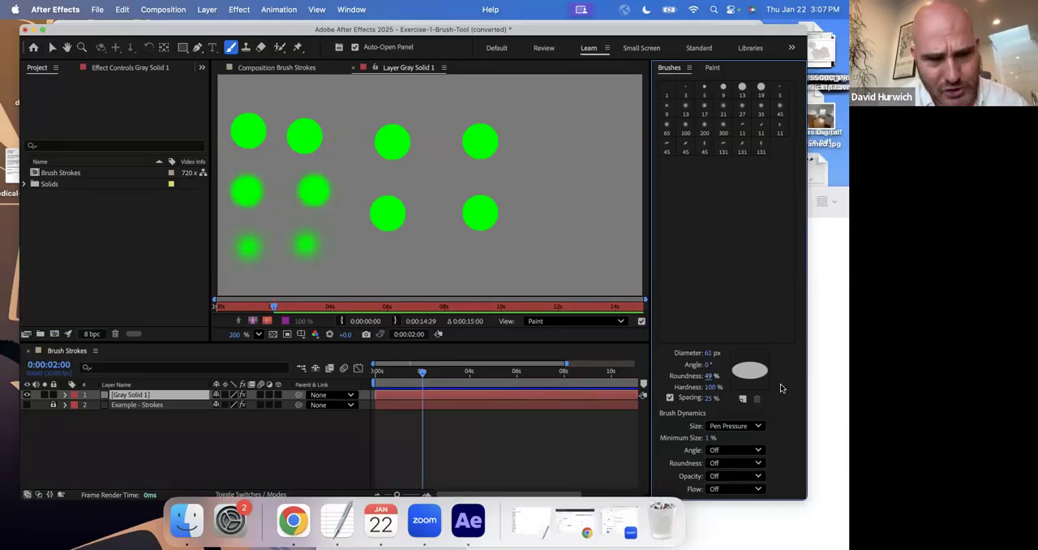
left_click(550, 131)
left_click(548, 171)
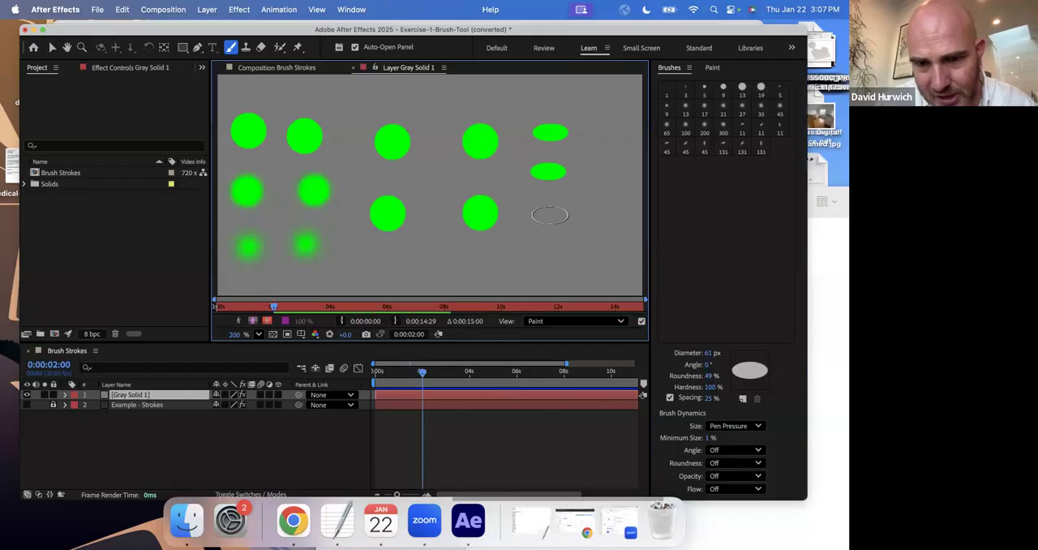
left_click(550, 214)
left_click(599, 214)
left_click(624, 135)
Stamp another ellipse near the solid's upper edge, paint a long wavy stroke with the elliptical brush, and undo both.
left_click(604, 86)
mouse_move(612, 139)
left_mouse_down()
mouse_move(612, 227)
mouse_move(540, 273)
mouse_move(503, 185)
mouse_move(430, 204)
mouse_move(423, 250)
mouse_move(345, 146)
left_mouse_up()
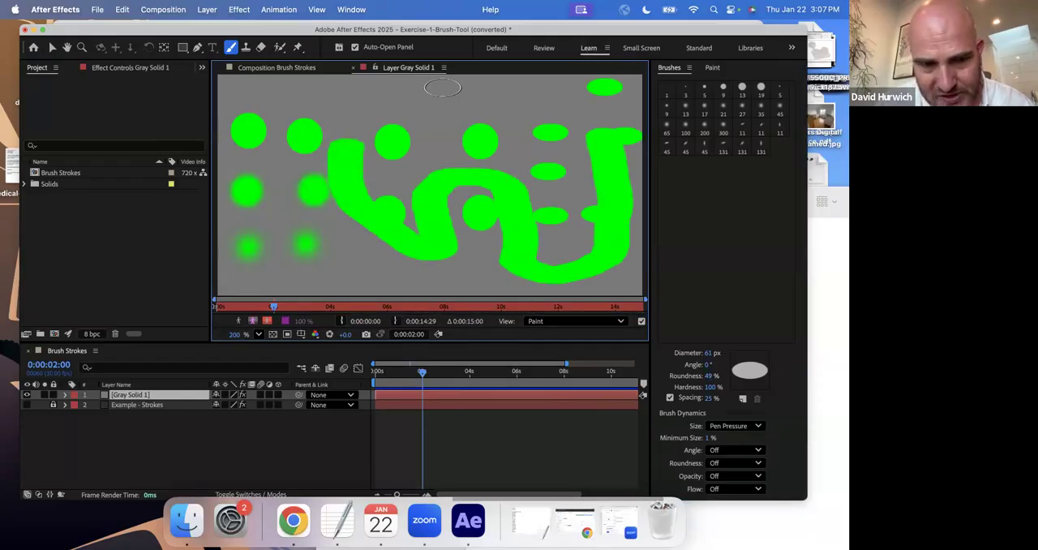
key("super+z")
key("super+z")
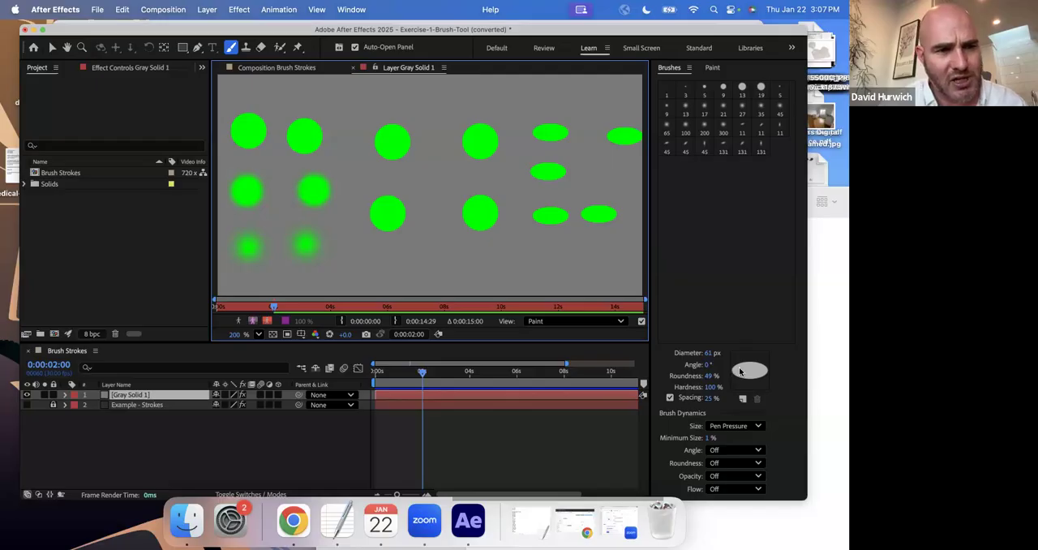
Set the elliptical brush angle to 90°, paint a long curved stroke across the solid and undo it.
left_click_drag(708, 365, 764, 368)
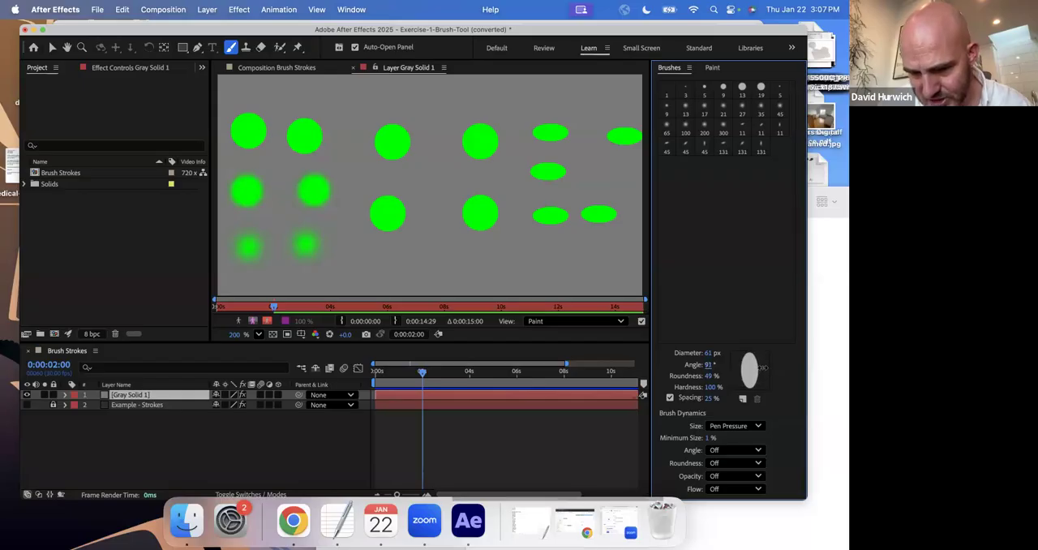
left_click(711, 365)
type("90")
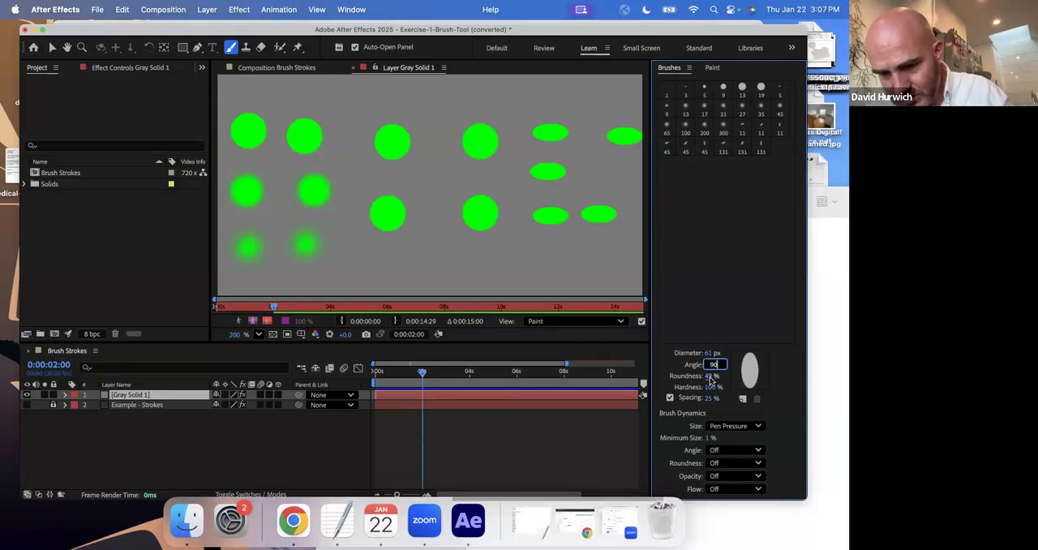
key("Return")
left_click_drag(302, 139, 583, 209)
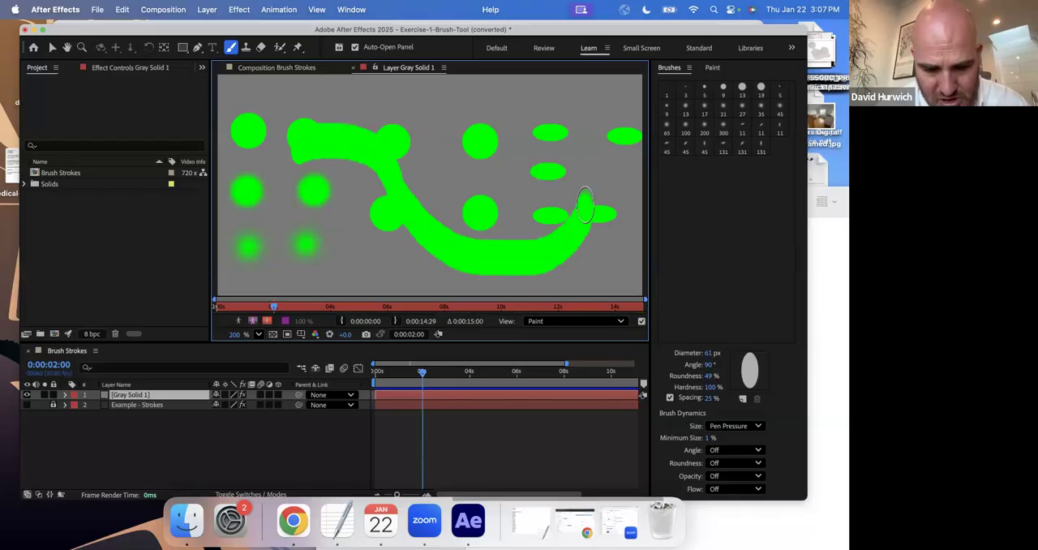
key("super+z")
Set the elliptical brush angle to 44° and paint two crossing wavy green strokes over the dots.
left_click_drag(707, 369, 679, 368)
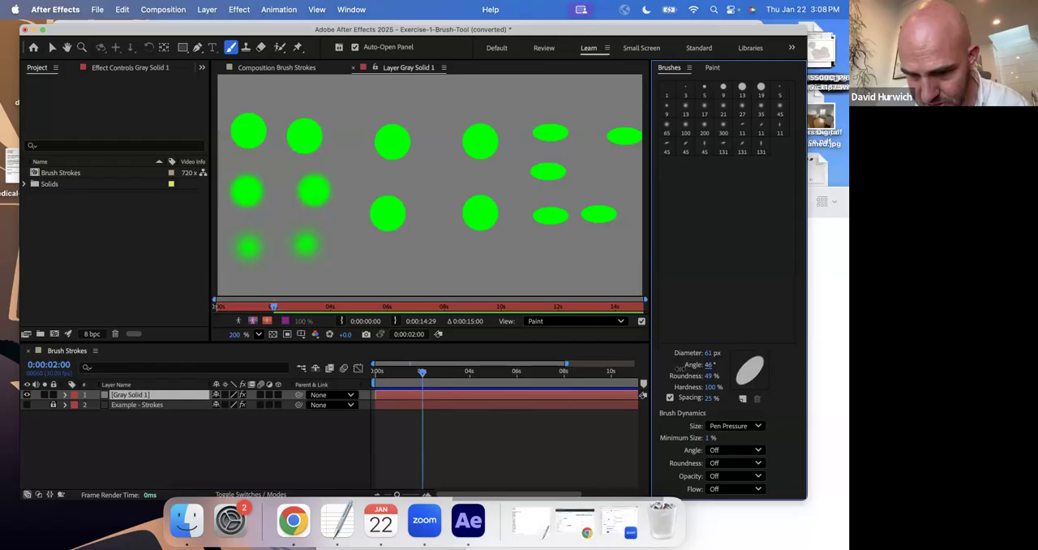
mouse_move(296, 131)
left_mouse_down()
mouse_move(361, 104)
mouse_move(540, 185)
left_mouse_up()
mouse_move(575, 130)
left_mouse_down()
mouse_move(559, 110)
mouse_move(401, 253)
left_mouse_up()
Choose the hard round 5-pixel brush and paint a thin slanted stroke below the lower-right ellipse.
left_click(705, 88)
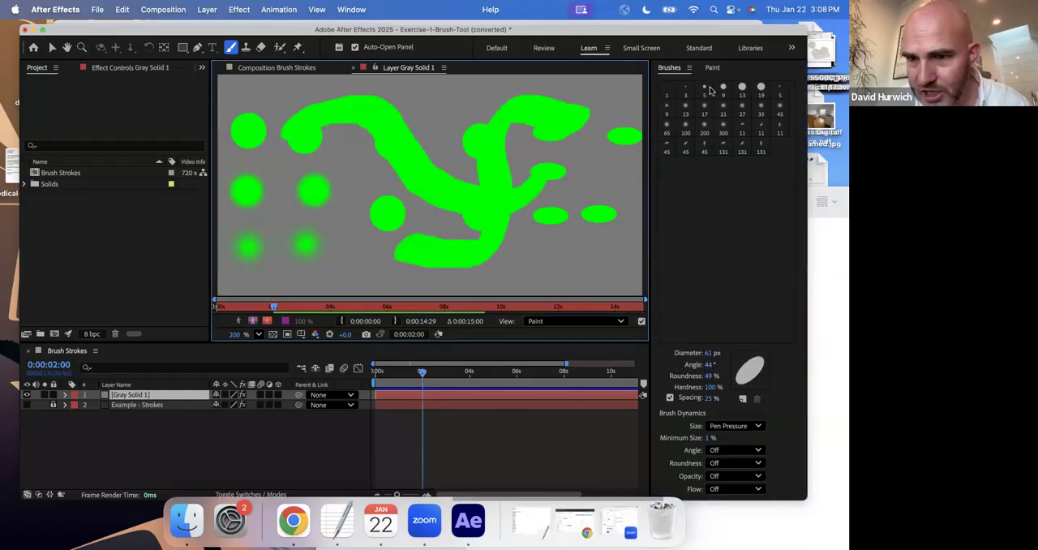
left_click_drag(595, 219, 558, 285)
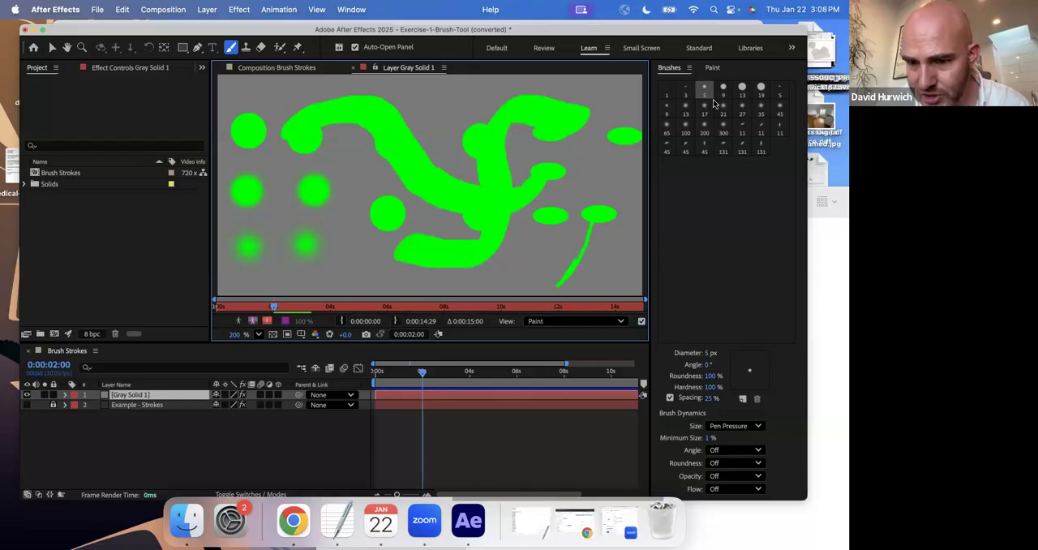
Change the paint foreground color to magenta and paint a zigzag stroke across the lower green strokes.
left_click(713, 68)
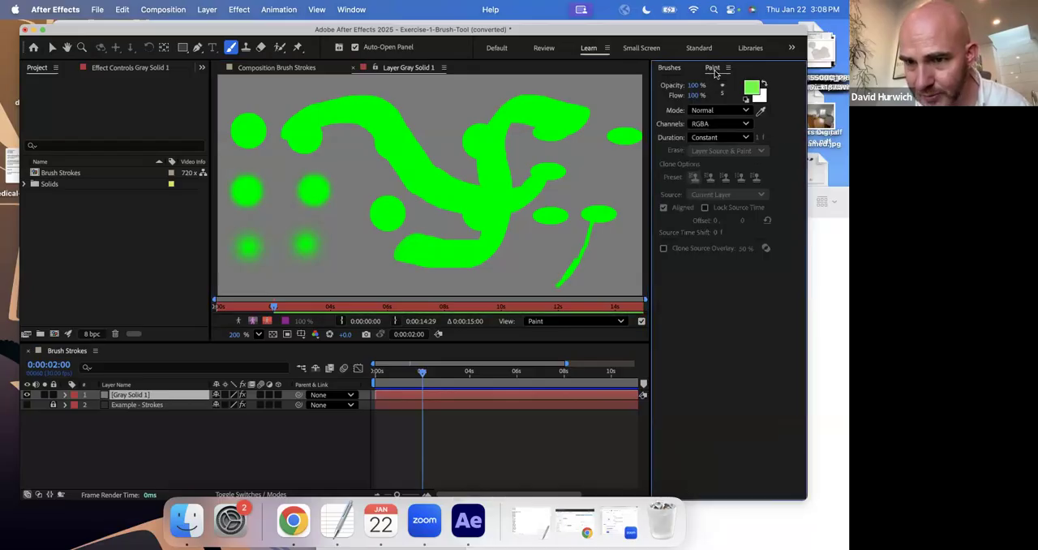
left_click(749, 91)
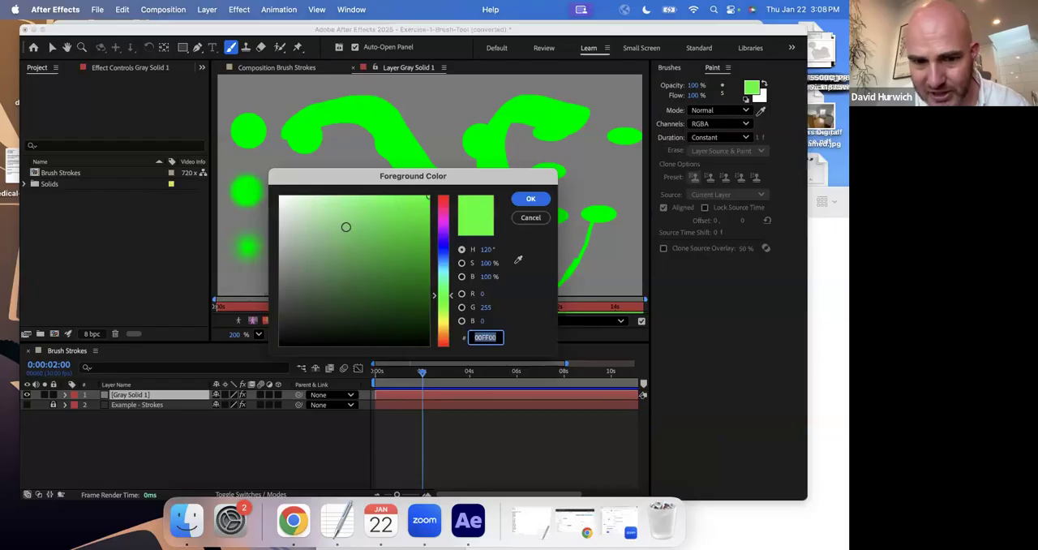
left_click(445, 222)
left_click(531, 199)
mouse_move(562, 166)
left_mouse_down()
mouse_move(548, 238)
mouse_move(337, 250)
mouse_move(407, 181)
left_mouse_up()
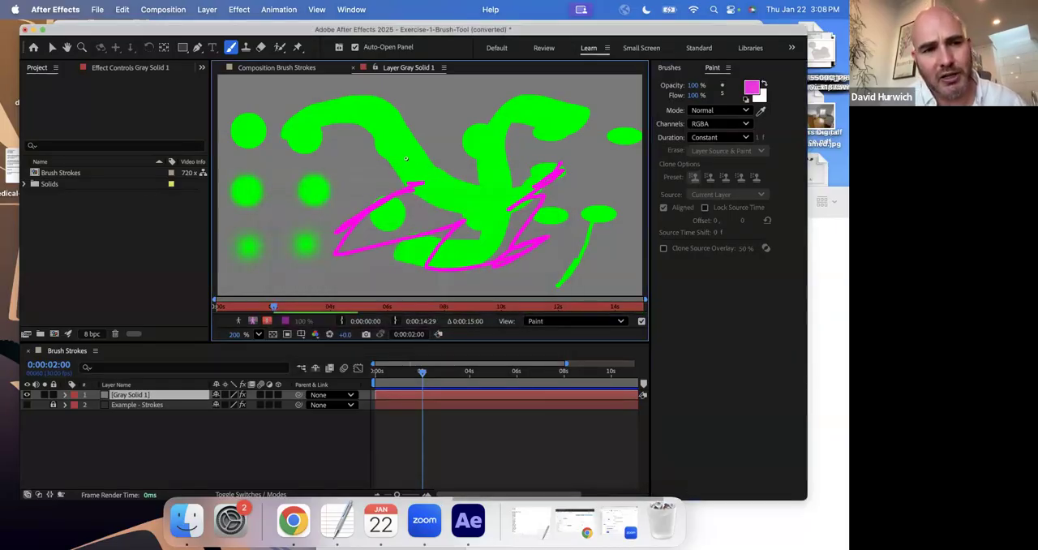
Change the paint foreground color to cyan and scribble a thin stroke over the magenta zigzag.
left_click(752, 87)
mouse_move(443, 284)
left_mouse_down()
mouse_move(442, 262)
mouse_move(519, 243)
mouse_move(438, 202)
mouse_move(479, 199)
left_mouse_up()
left_click(530, 198)
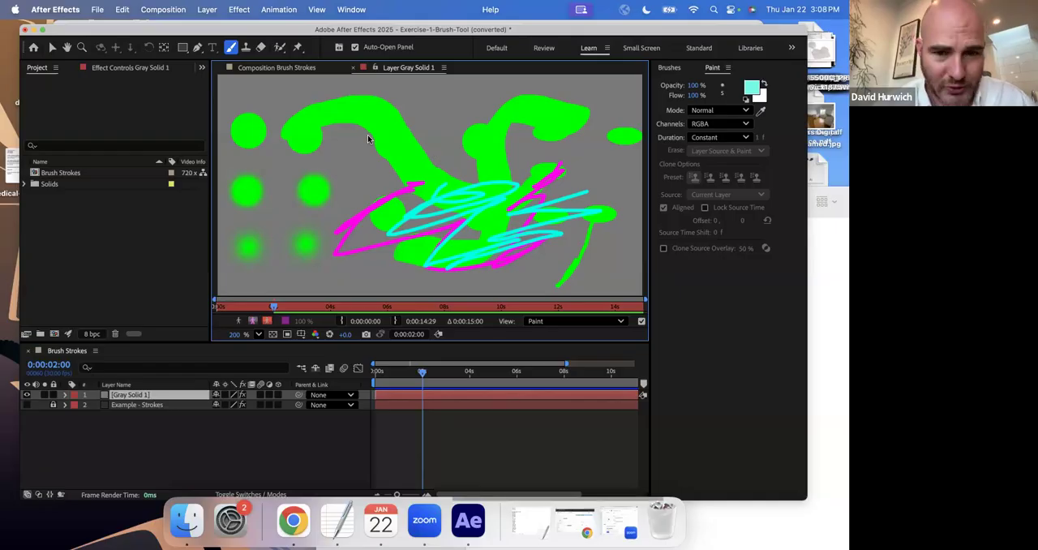
Save the brush exercise and open the Exercise-2-Animate-Brush-Strokes project, accepting its version conversion.
key("super+s")
left_click(636, 455)
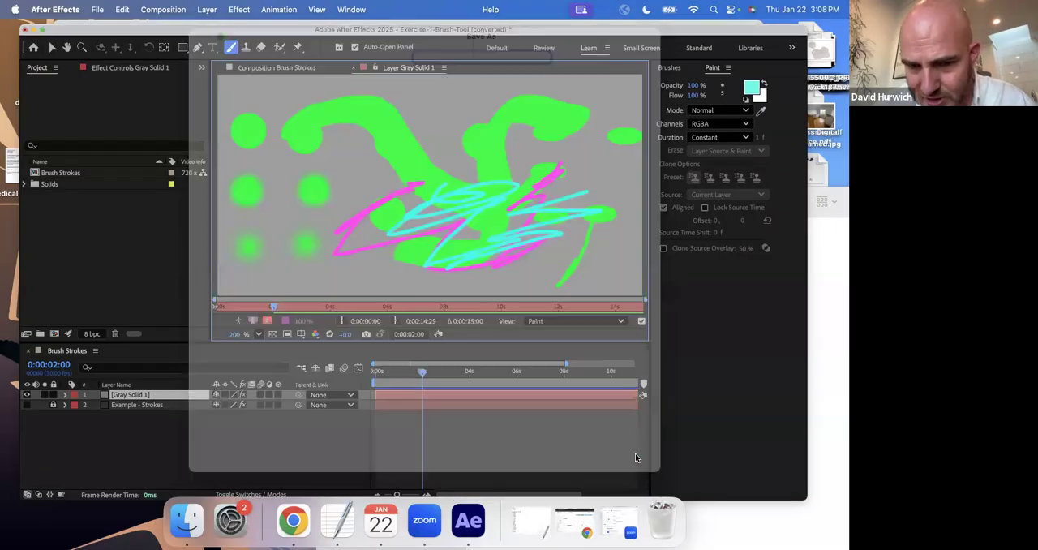
left_click(98, 10)
left_click(116, 43)
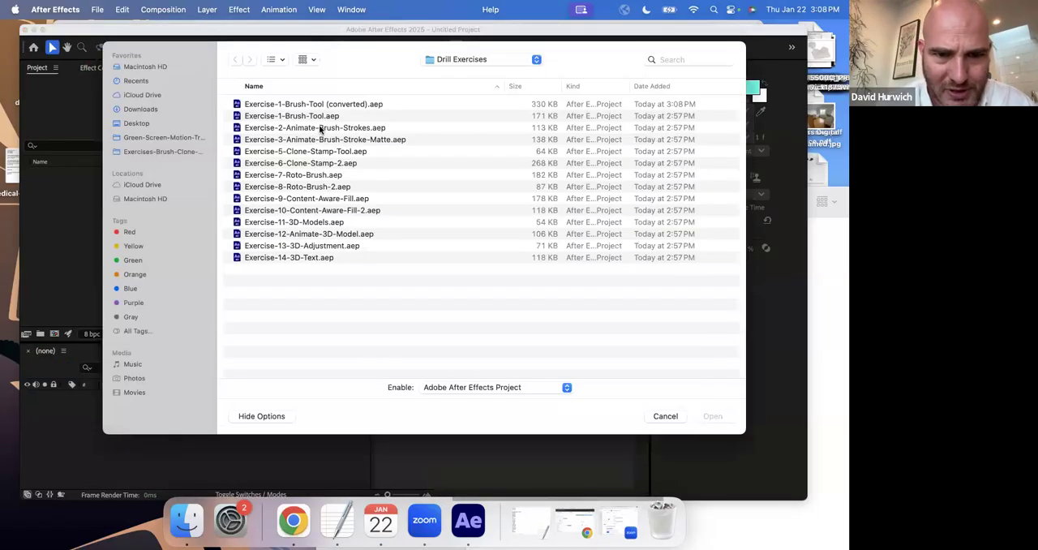
double_click(320, 129)
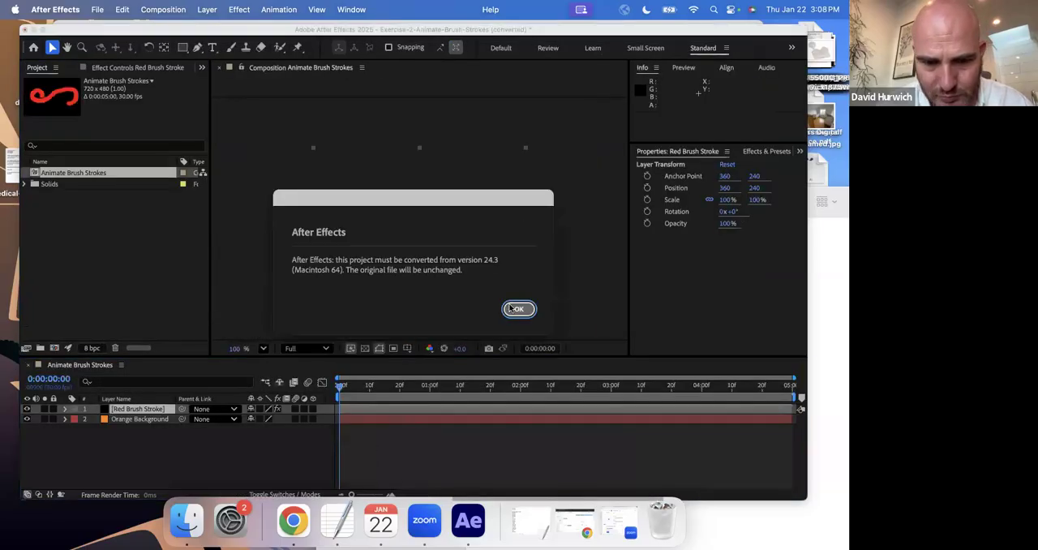
left_click(511, 309)
left_click_drag(350, 389, 324, 390)
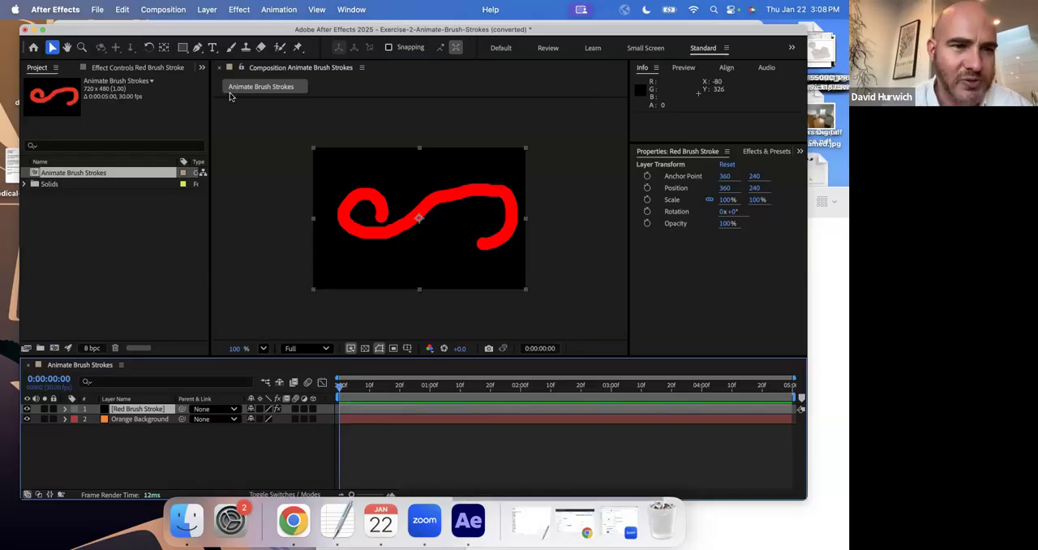
left_click(207, 10)
mouse_move(207, 29)
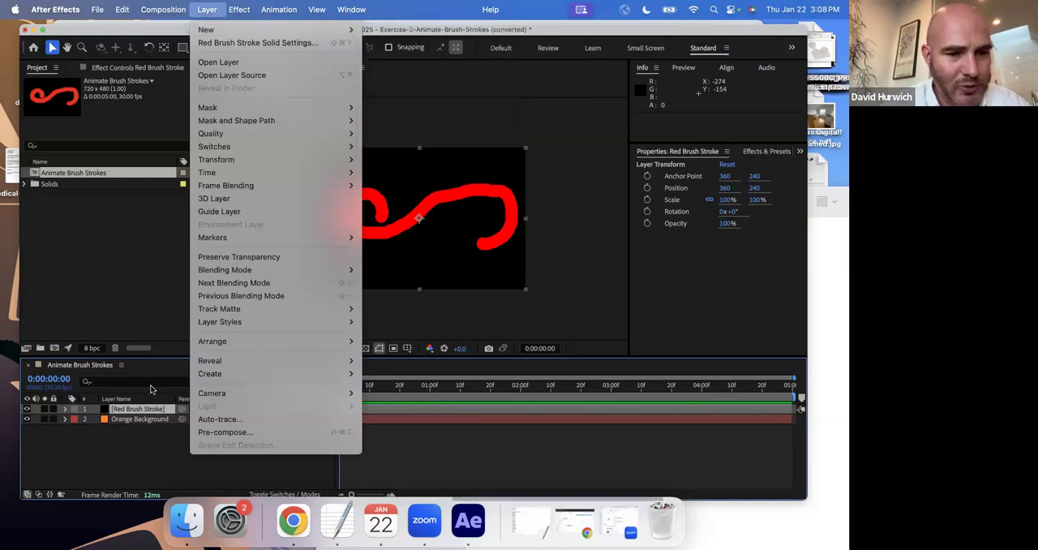
left_click(151, 389)
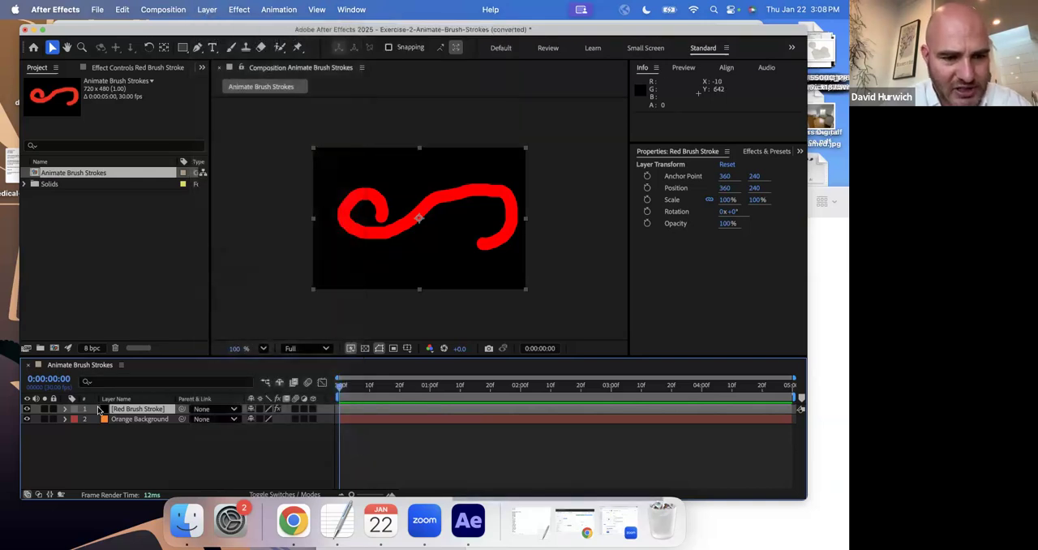
View the Red Brush Stroke layer on its own, return to the Animate Brush Strokes composition and preview it.
double_click(104, 409)
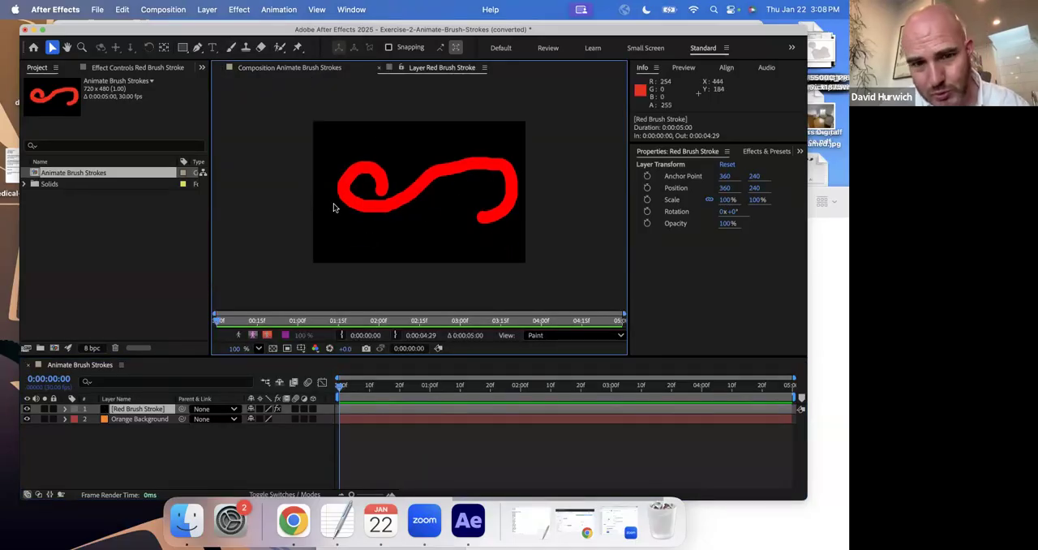
left_click(334, 68)
left_click(358, 395)
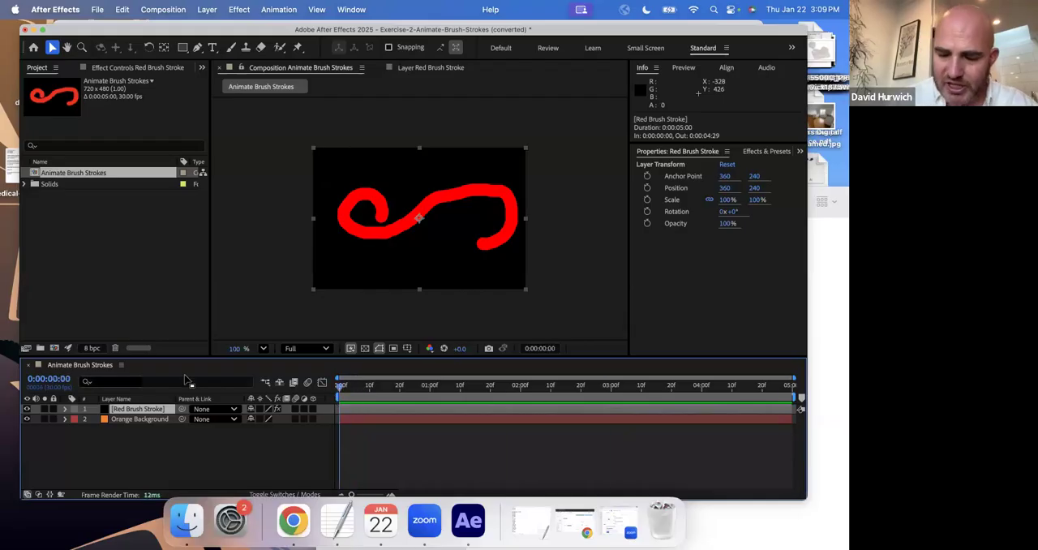
key("space")
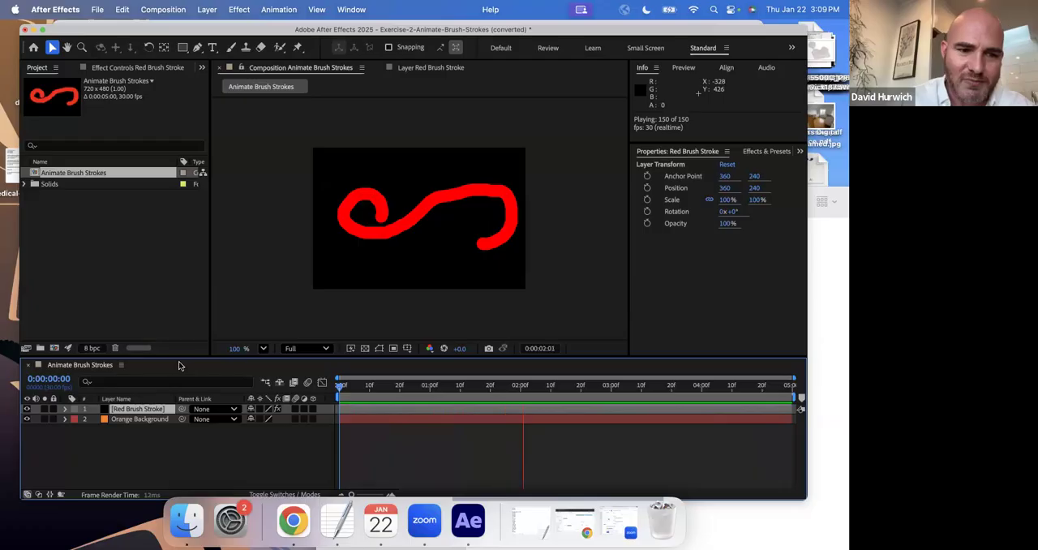
key("space")
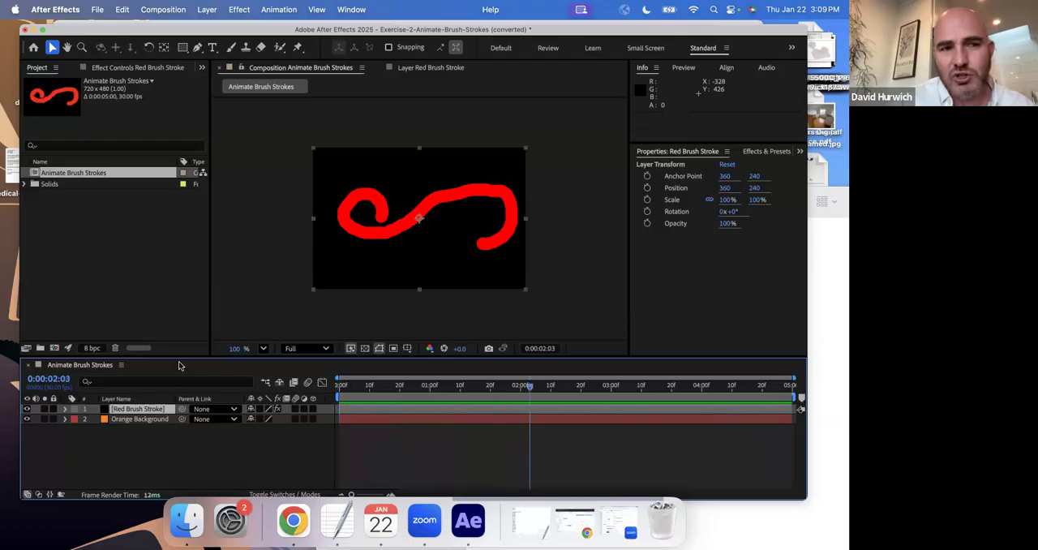
Expand the Effects and Paint properties of the Red Brush Stroke layer and collapse its Transform group.
left_click(66, 410)
left_click(75, 429)
left_click(75, 419)
left_click(85, 430)
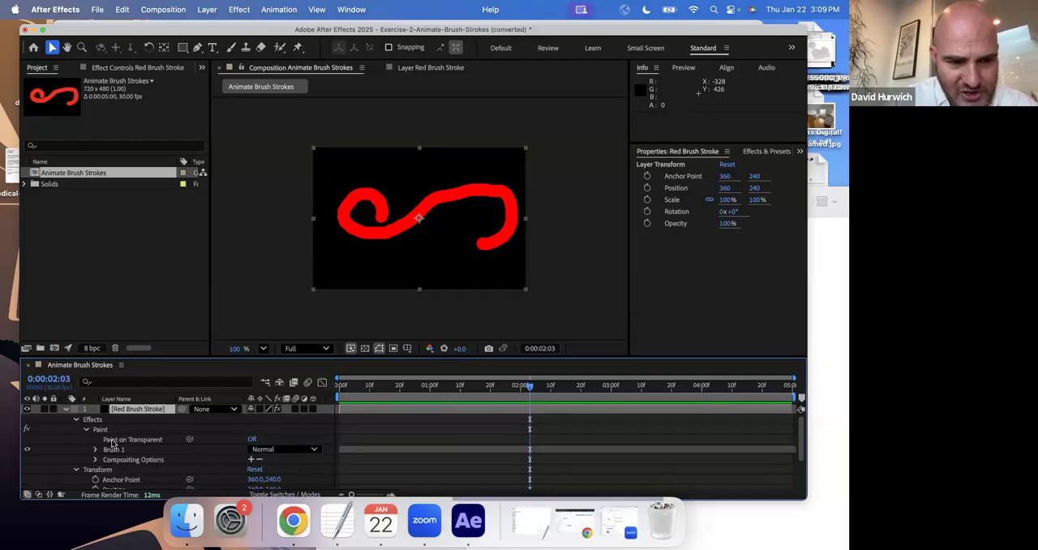
left_click(76, 471)
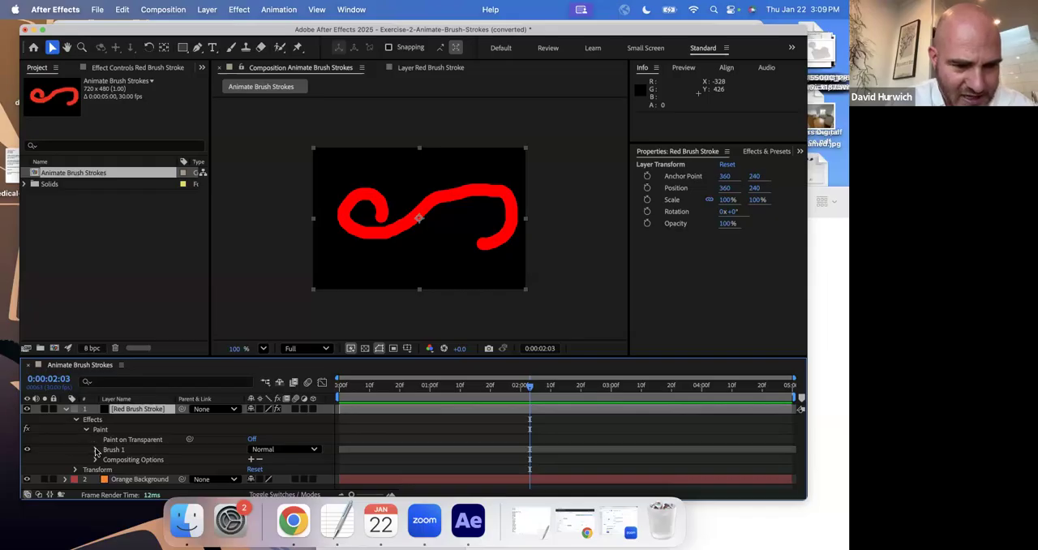
Toggle the visibility of Brush 1 off and on, and expand its Stroke Options.
left_click(25, 451)
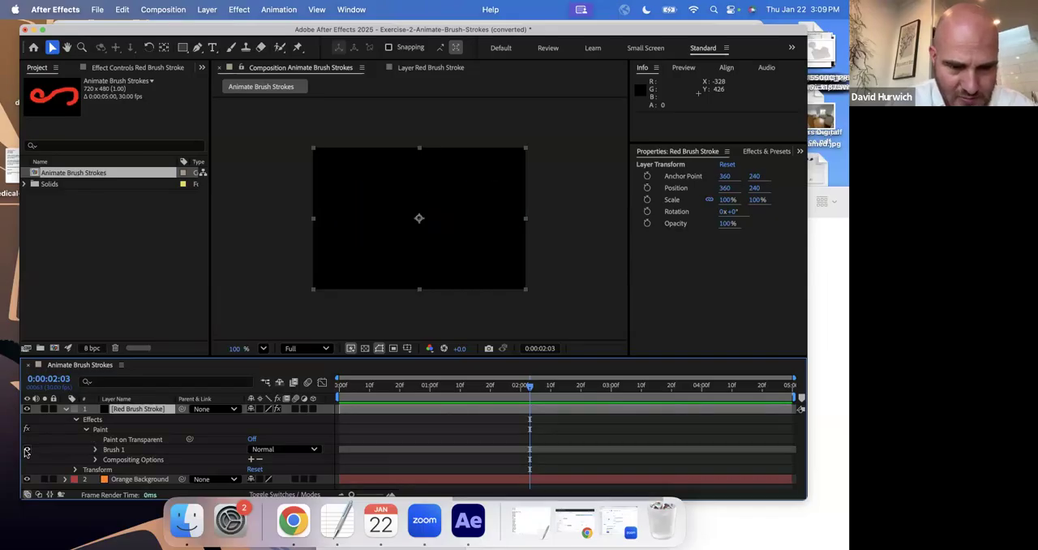
left_click(25, 451)
left_click(97, 450)
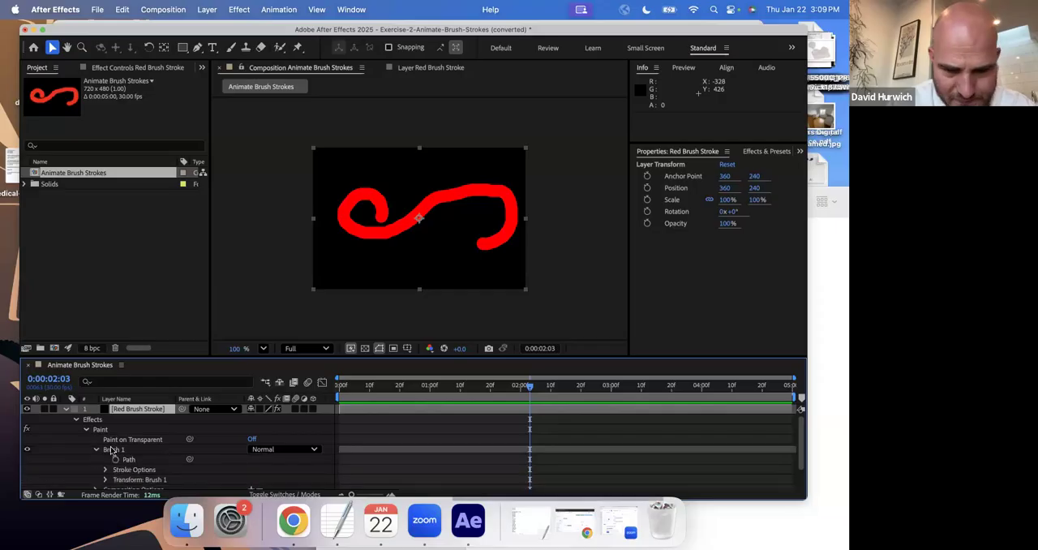
scroll(112, 451, "down", 2)
left_click(105, 445)
scroll(104, 448, "down", 3)
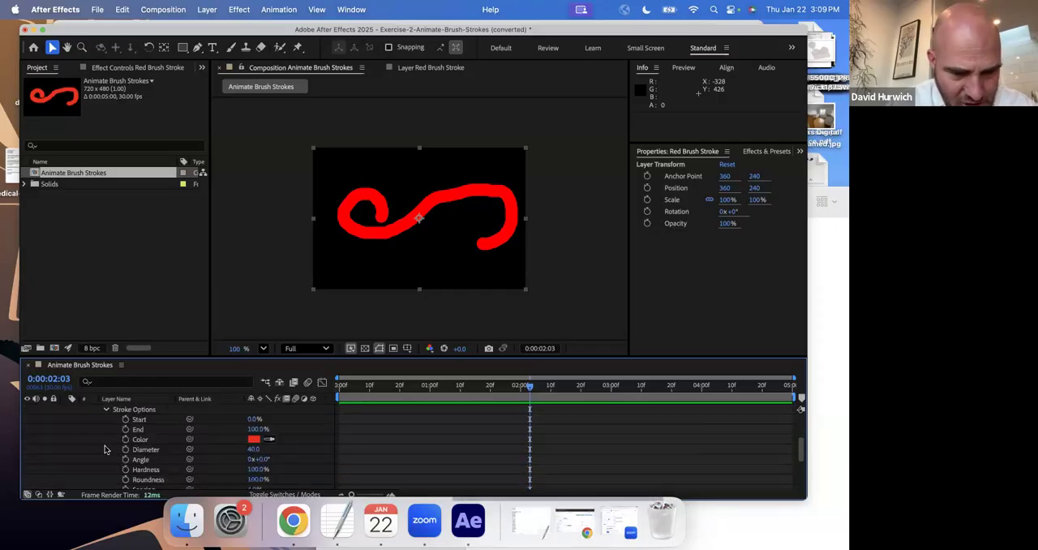
At 0:00:00:00, set the Diameter of Brush 1 to 33 and keyframe its End at 0%.
mouse_move(351, 387)
left_mouse_down()
mouse_move(488, 419)
mouse_move(339, 398)
left_mouse_up()
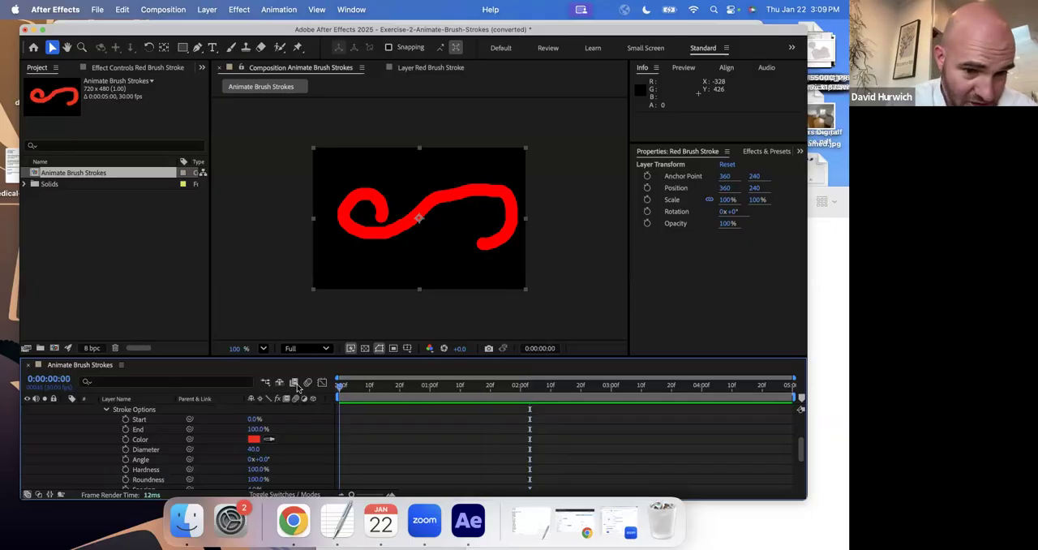
mouse_move(253, 449)
left_mouse_down()
mouse_move(224, 450)
mouse_move(253, 457)
left_mouse_up()
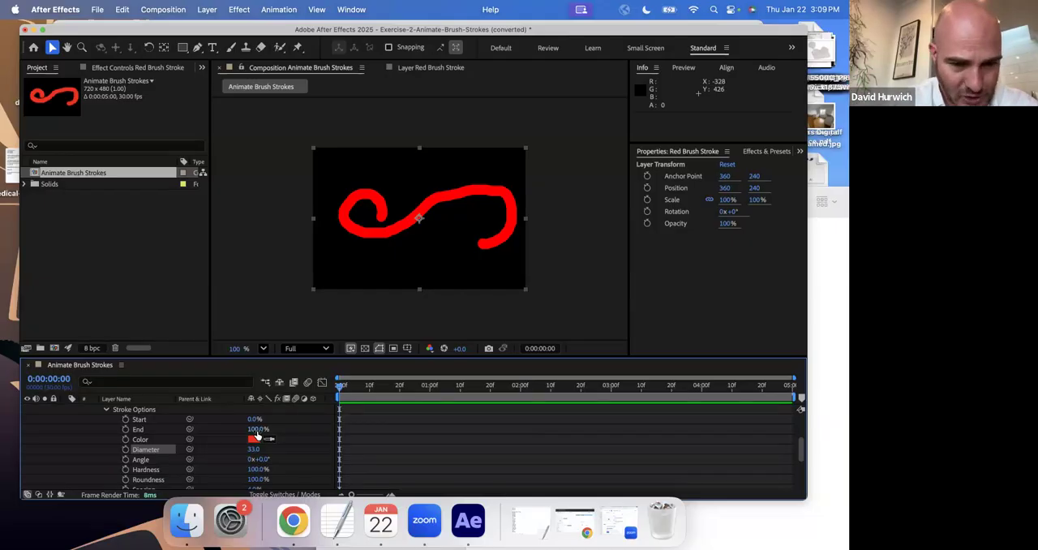
left_click_drag(257, 429, 190, 431)
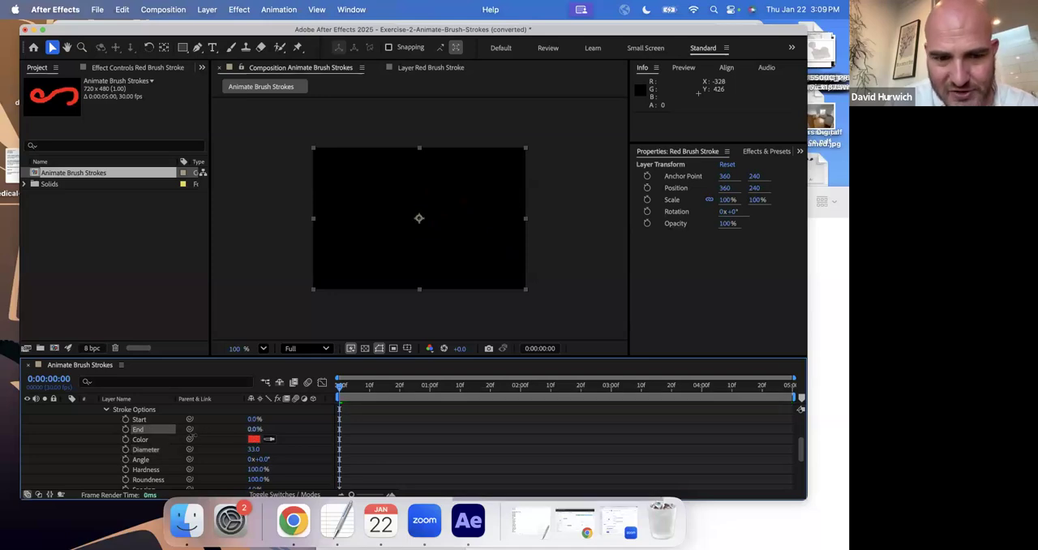
left_click(125, 429)
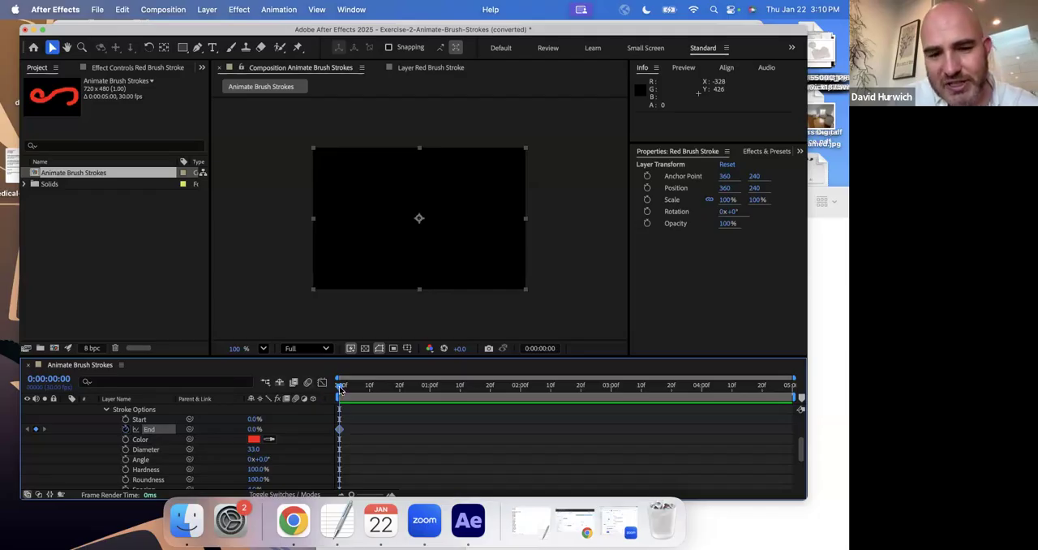
Set the stroke's End to 100% at 0:00:01:00 and preview the draw-on animation from the start.
left_click_drag(340, 388, 430, 393)
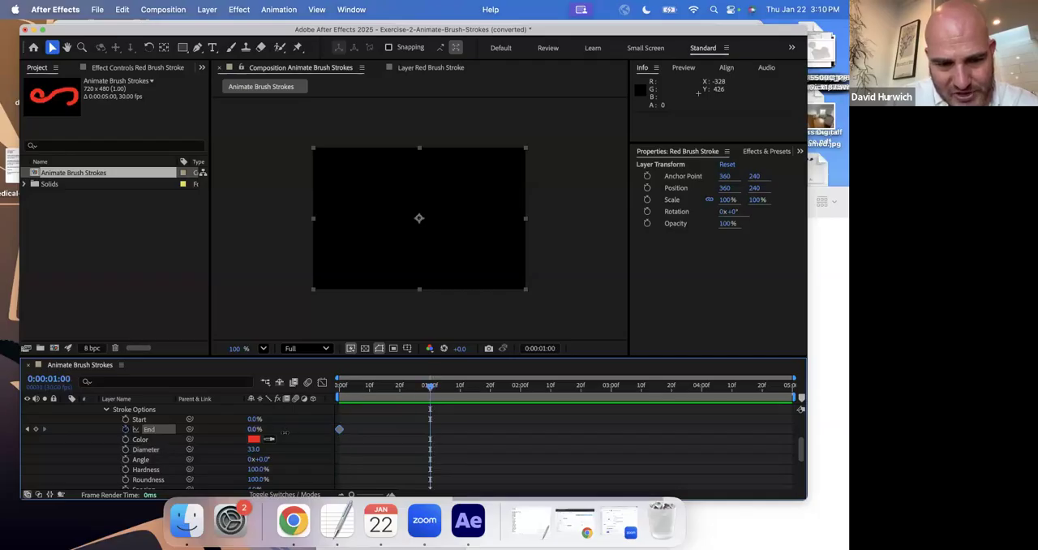
left_click_drag(284, 433, 368, 447)
mouse_move(368, 391)
left_mouse_down()
mouse_move(338, 390)
mouse_move(451, 401)
mouse_move(314, 386)
left_mouse_up()
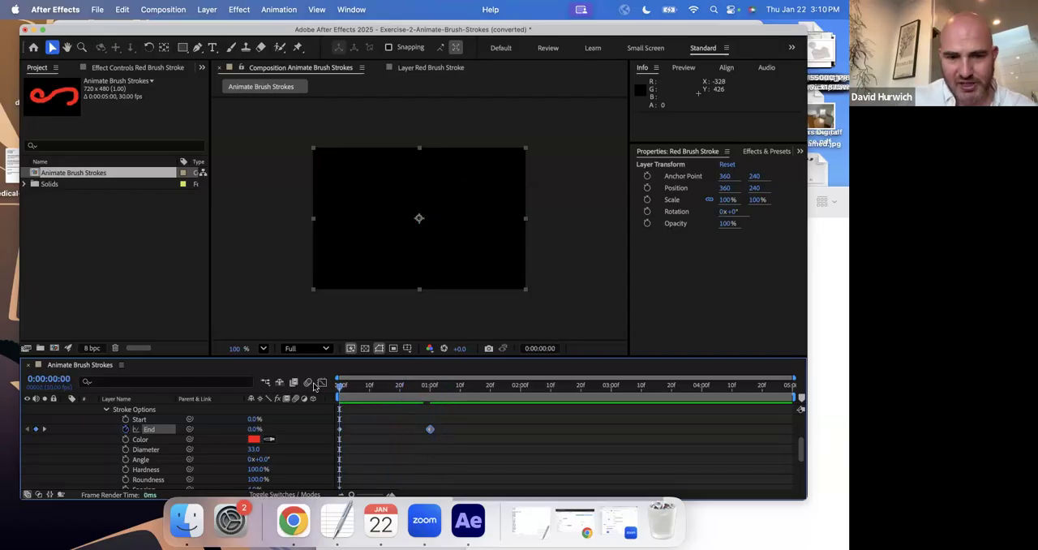
key("space")
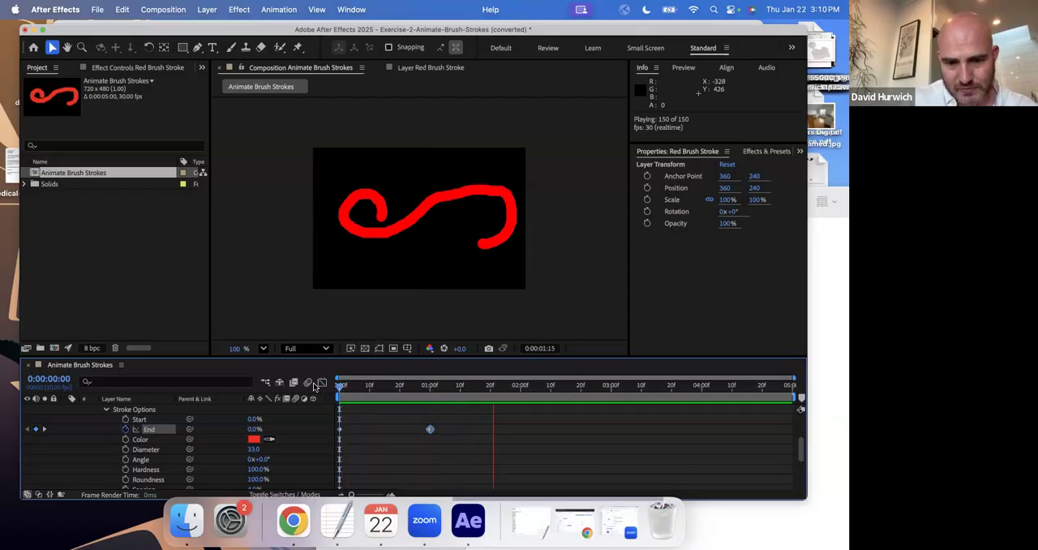
key("space")
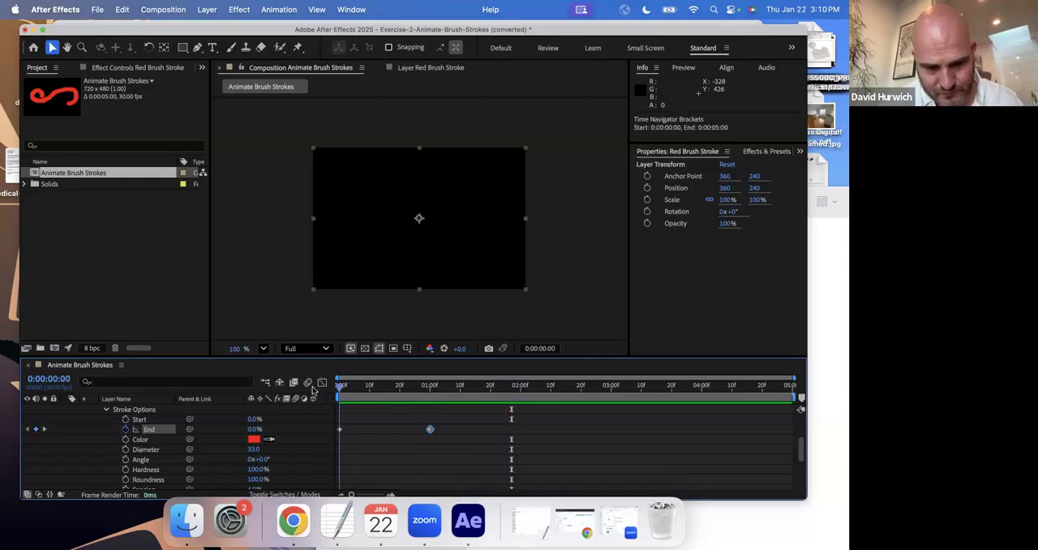
key("space")
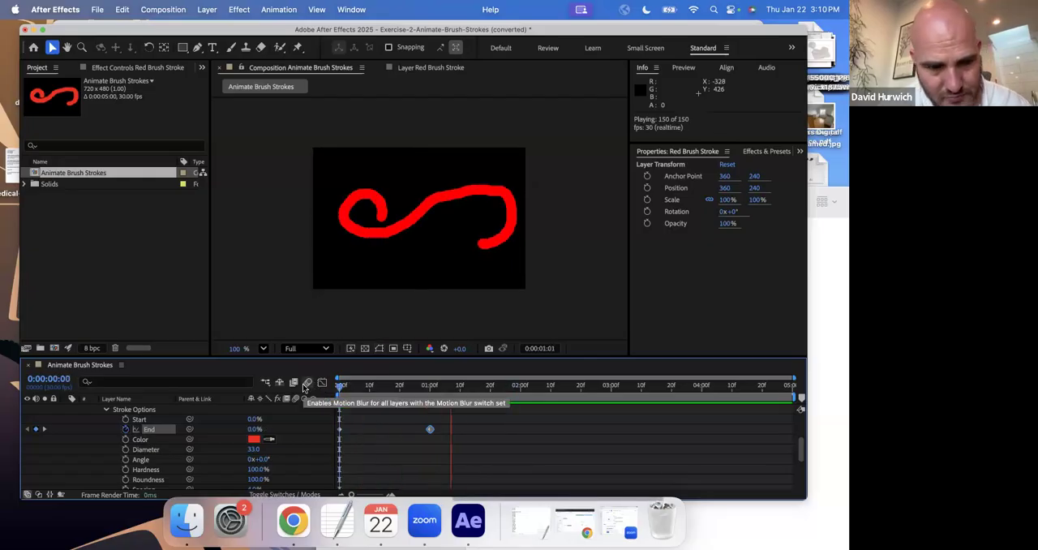
key("space")
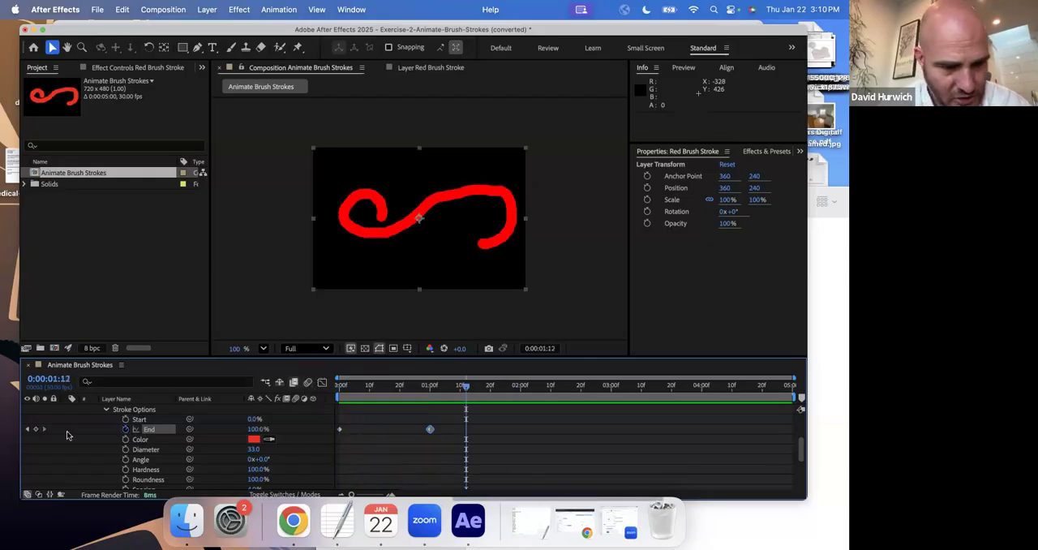
Enlarge the timeline area to show more Stroke Options and add a Color keyframe at 0:00:00:00.
left_click(106, 410)
left_click(104, 445)
scroll(130, 430, "down", 1)
left_click_drag(151, 356, 152, 321)
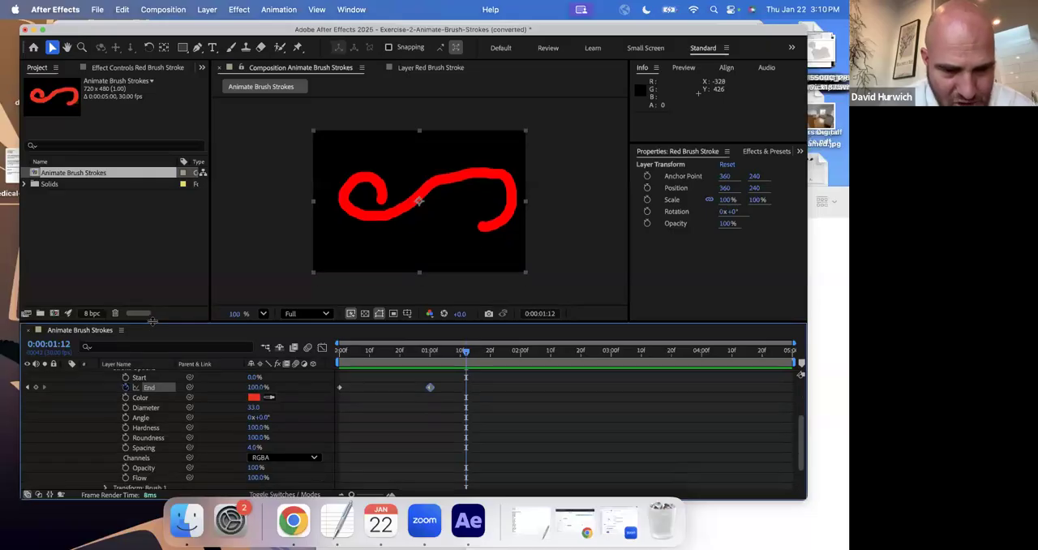
left_click(339, 353)
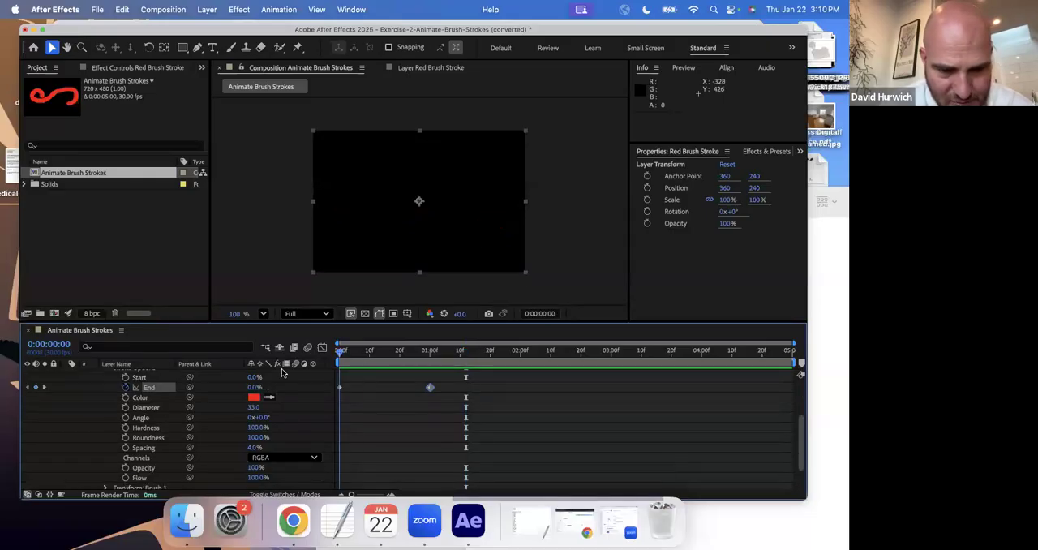
left_click(125, 398)
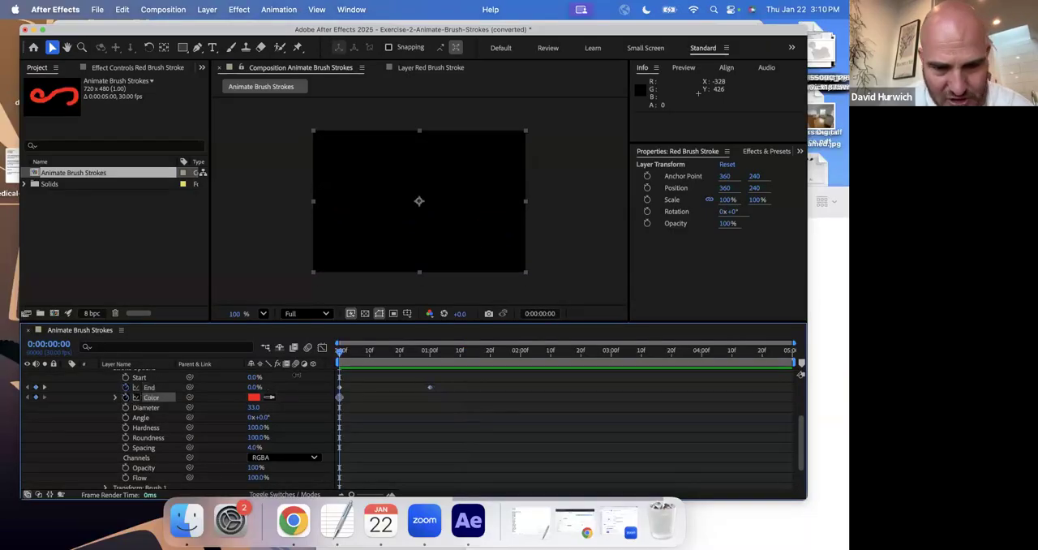
Set the stroke's Color to purple AE00FF at 0:00:00:15 and preview the color change from the start.
left_click(384, 357)
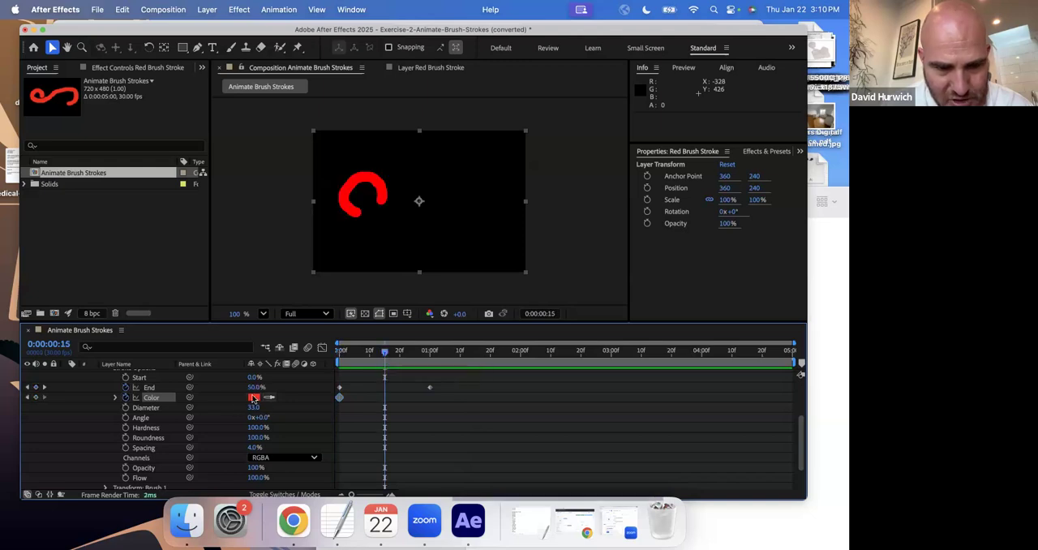
left_click(254, 398)
left_click_drag(446, 286, 444, 231)
left_click(531, 199)
key("Home")
key("space")
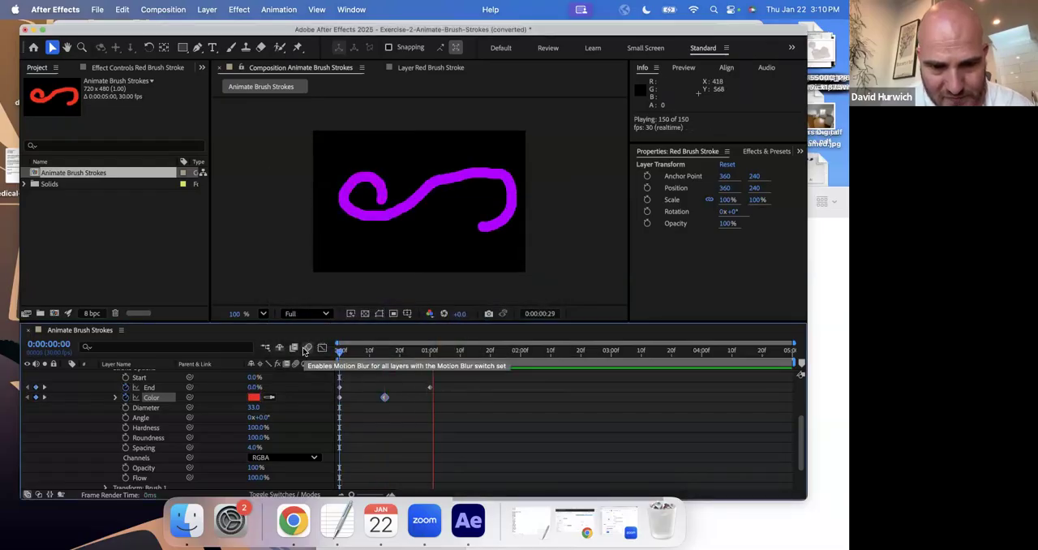
key("space")
Set the stroke's Color to yellow FFFD00 at 0:00:01:00 and preview the animation from the start.
left_click(431, 351)
left_click(254, 397)
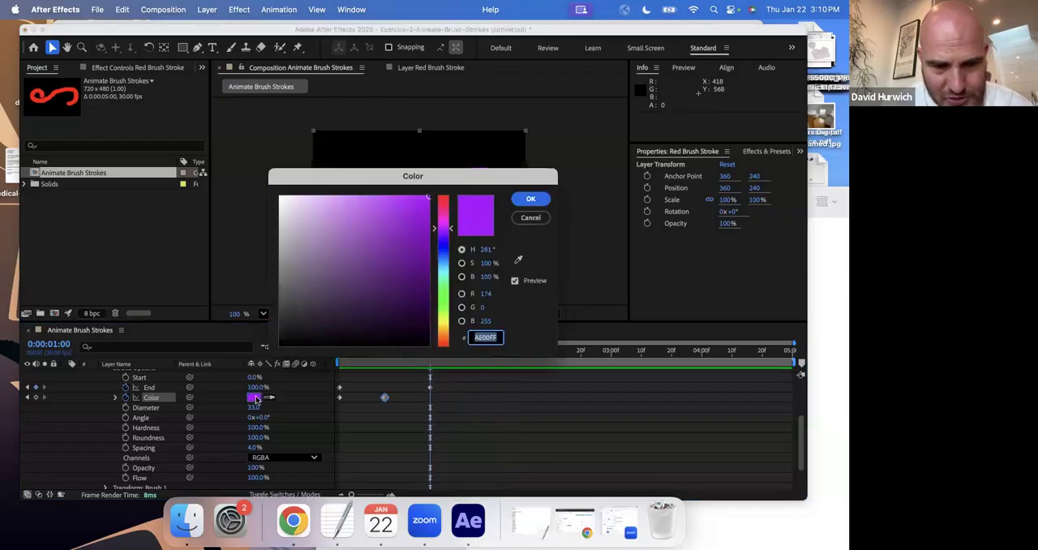
type("FFFD00")
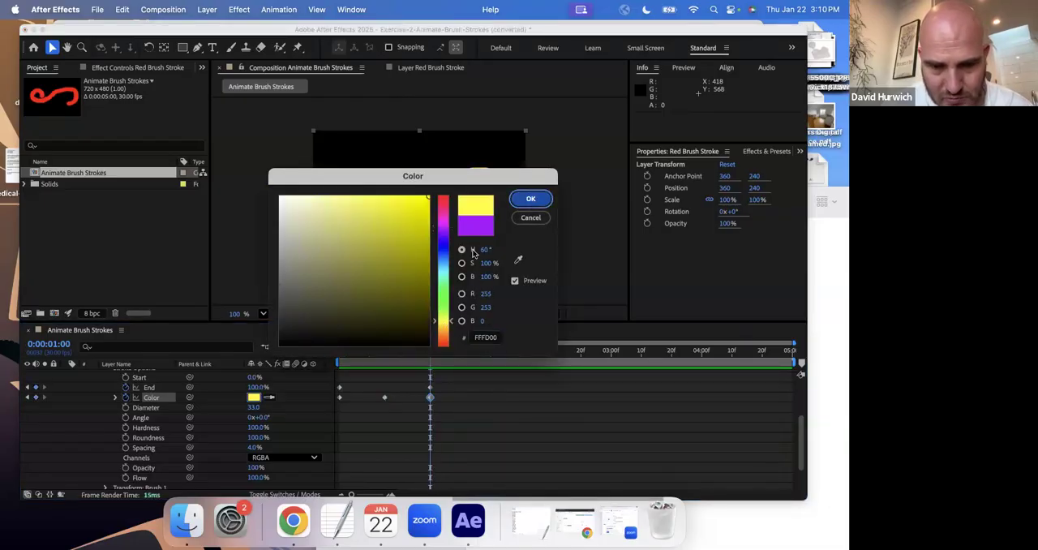
key("Return")
key("Home")
key("space")
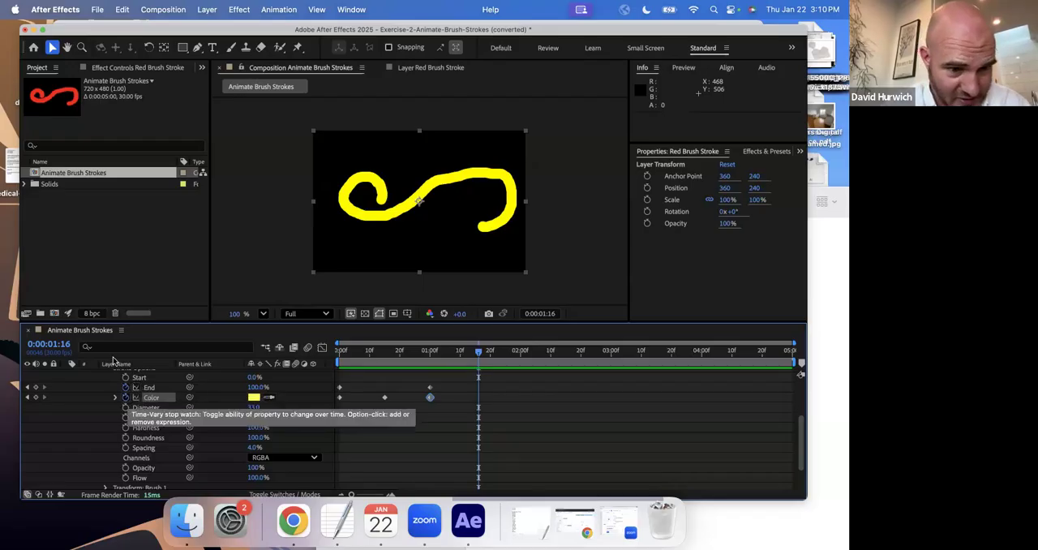
Collapse the Red Brush Stroke layer's properties, save the project, and close that layer's separate view.
scroll(114, 365, "up", 4)
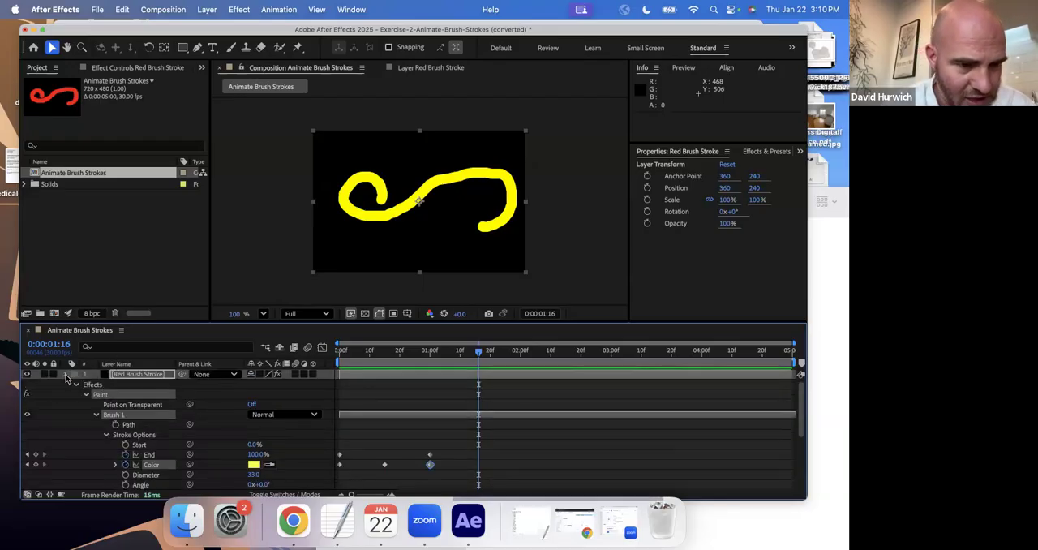
left_click(65, 374)
left_click(82, 416)
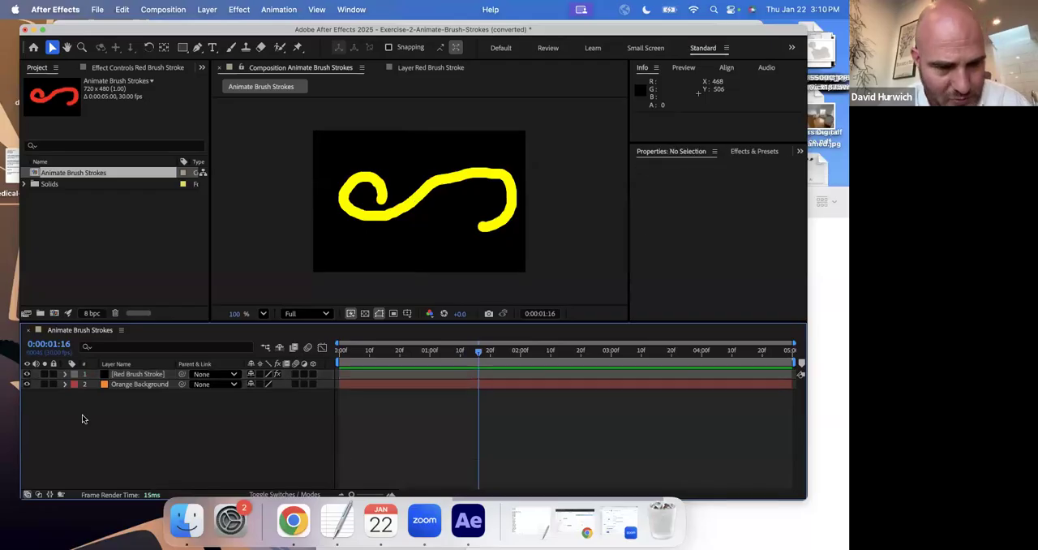
key("super+s")
left_click(647, 455)
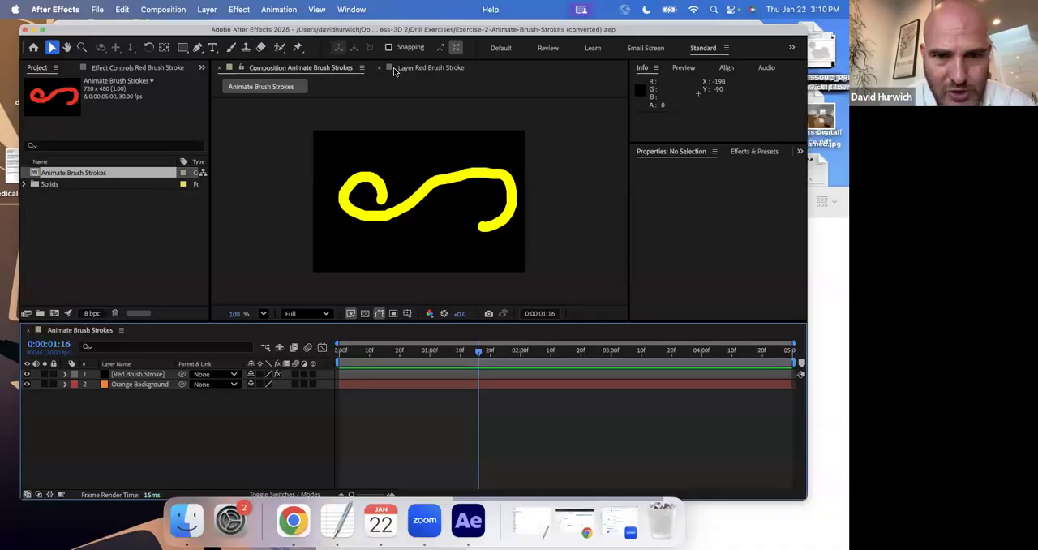
left_click(378, 69)
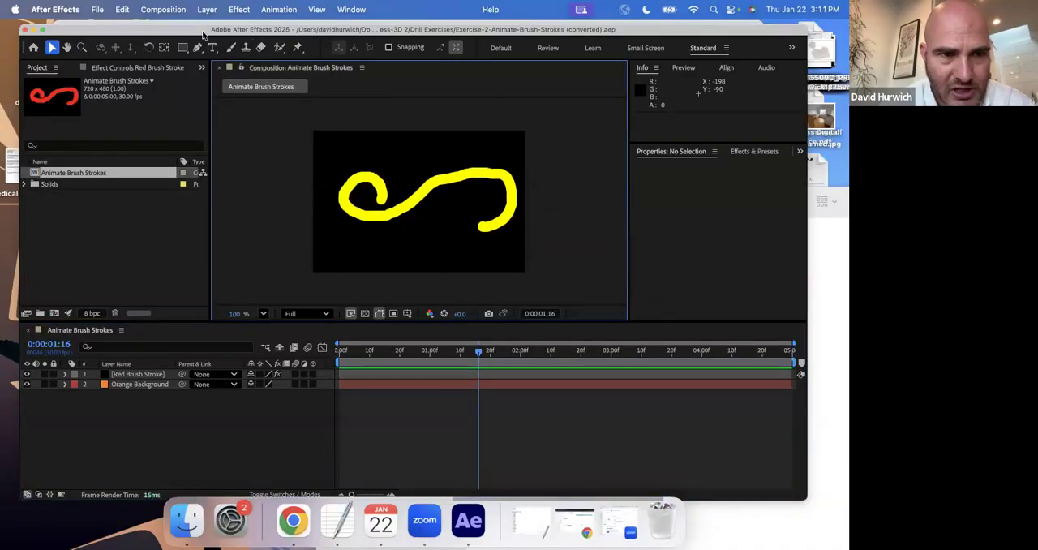
Create a 720 x 480 px gray solid layer named New Brush Strokes.
left_click(207, 9)
mouse_move(206, 29)
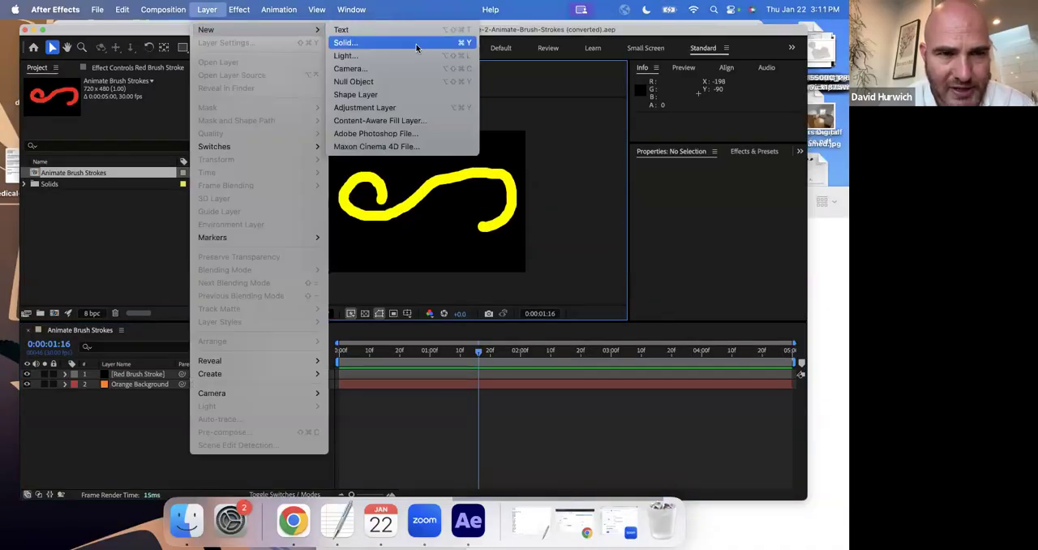
left_click(417, 44)
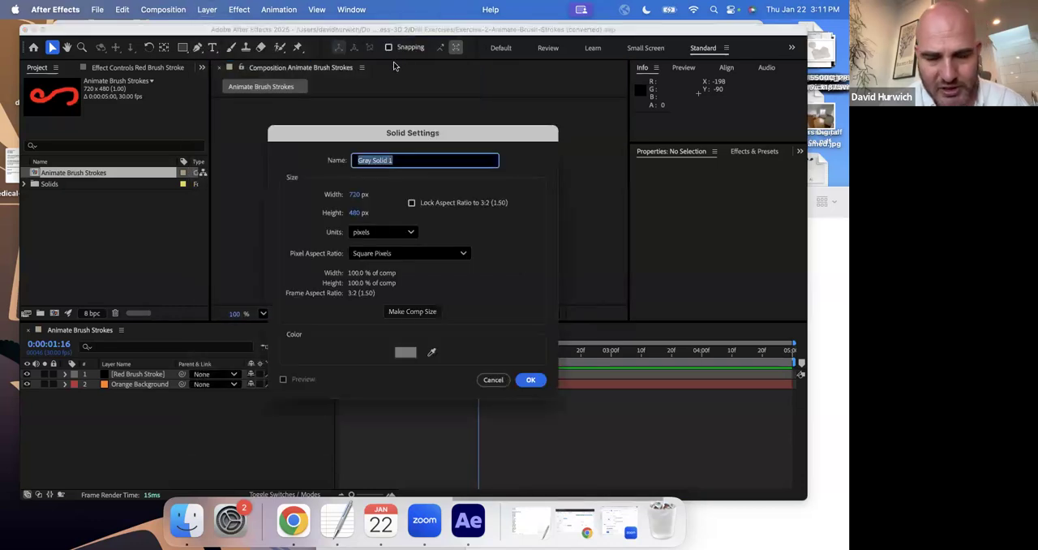
type("B")
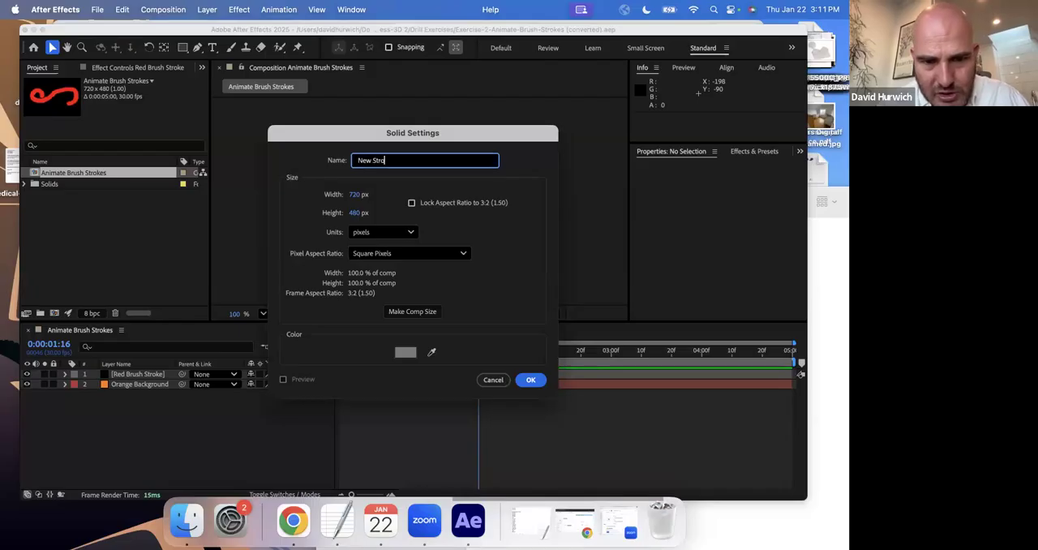
type("New St")
key("BackSpace")
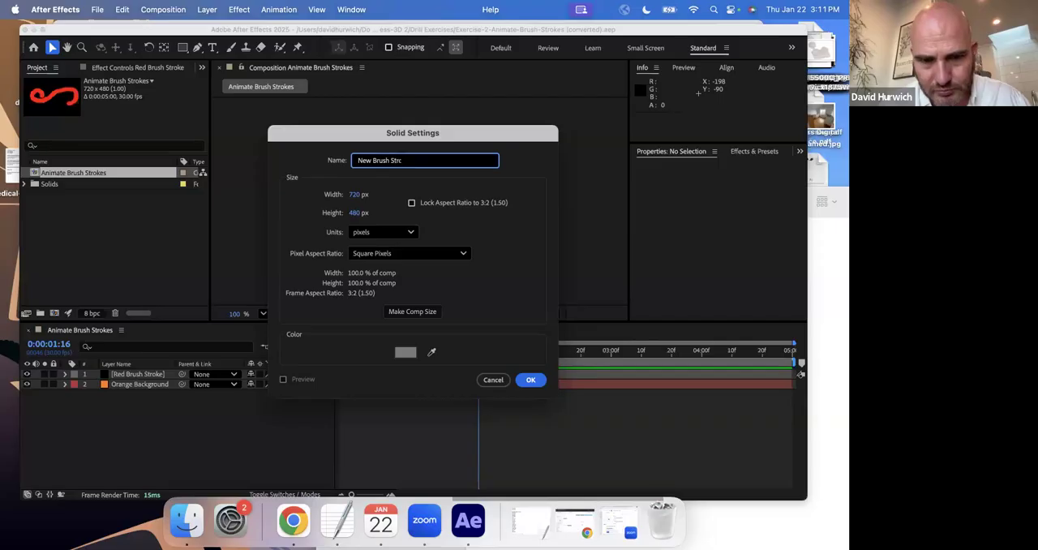
key("Return")
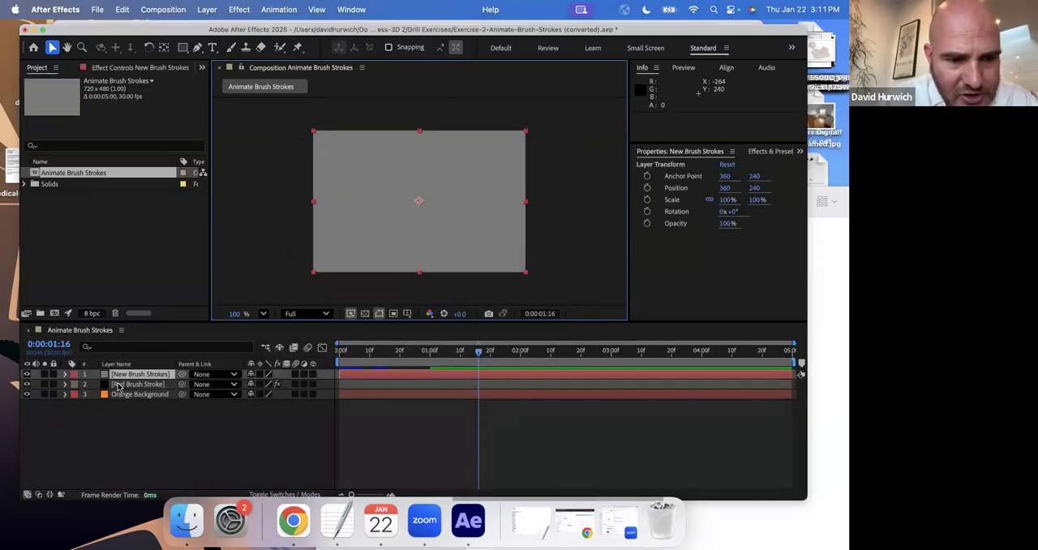
Open the New Brush Strokes layer for painting and draw a large looping cyan stroke around the frame with a 50 px brush.
double_click(127, 377)
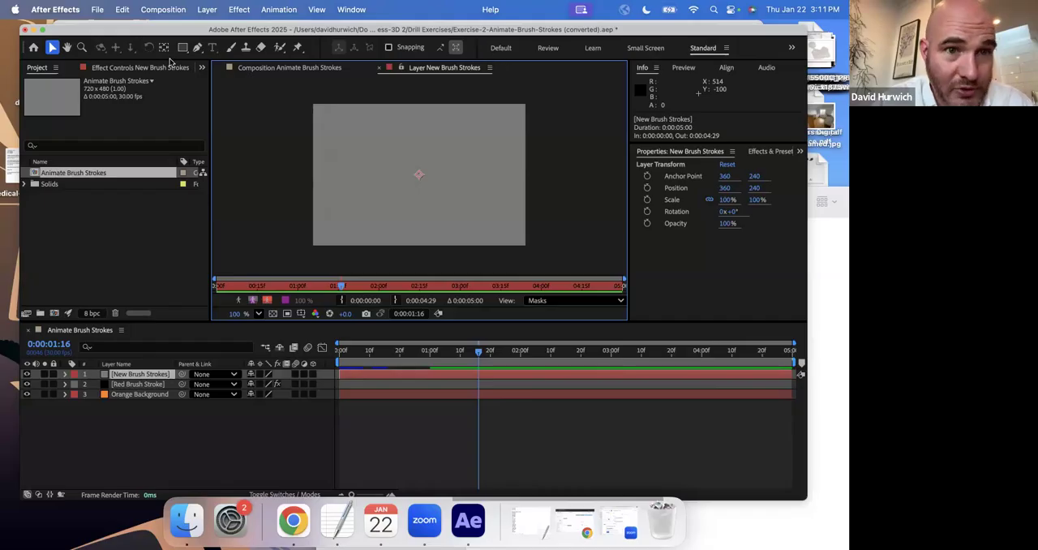
left_click(232, 49)
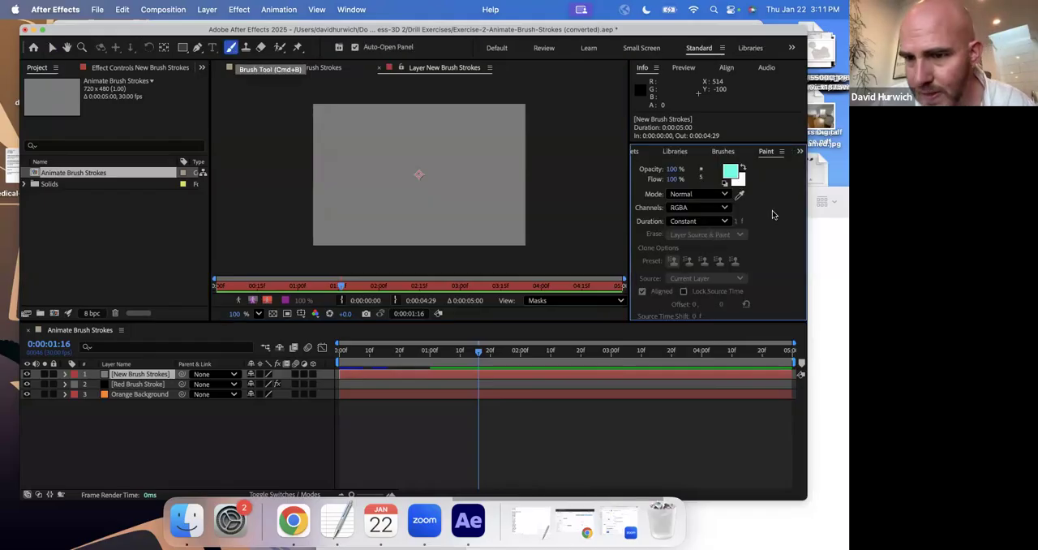
left_click(723, 152)
left_click_drag(686, 233, 718, 233)
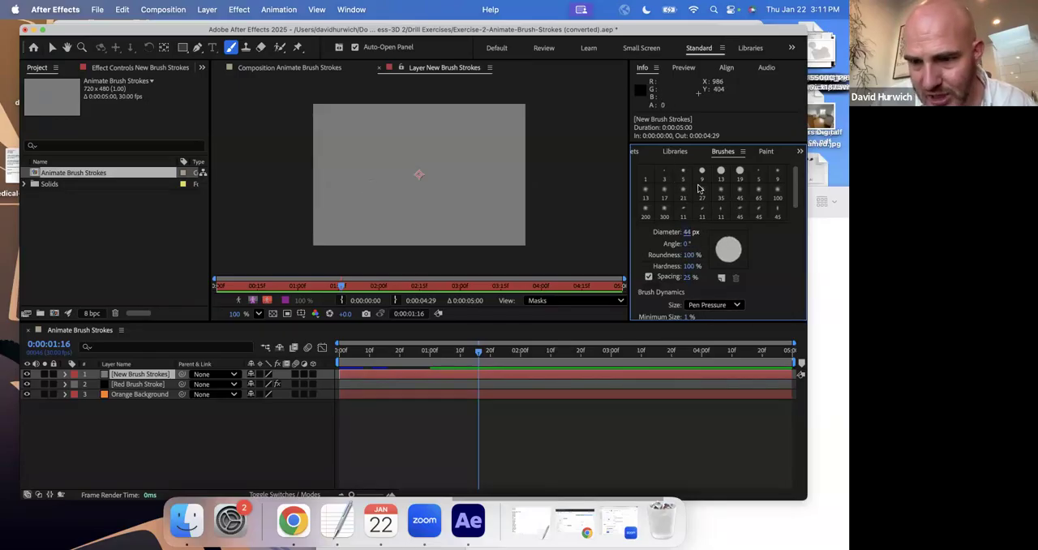
left_click_drag(688, 232, 687, 233)
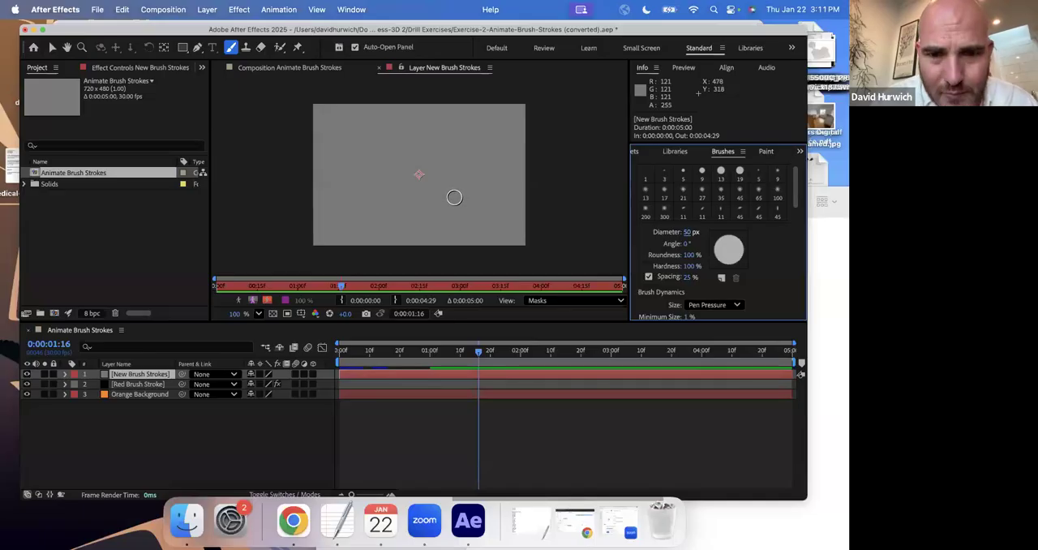
mouse_move(450, 189)
left_mouse_down()
mouse_move(445, 205)
mouse_move(454, 206)
mouse_move(465, 183)
mouse_move(451, 164)
mouse_move(420, 209)
mouse_move(343, 174)
mouse_move(339, 161)
mouse_move(367, 124)
mouse_move(420, 140)
mouse_move(487, 122)
mouse_move(496, 185)
mouse_move(486, 217)
mouse_move(452, 225)
left_mouse_up()
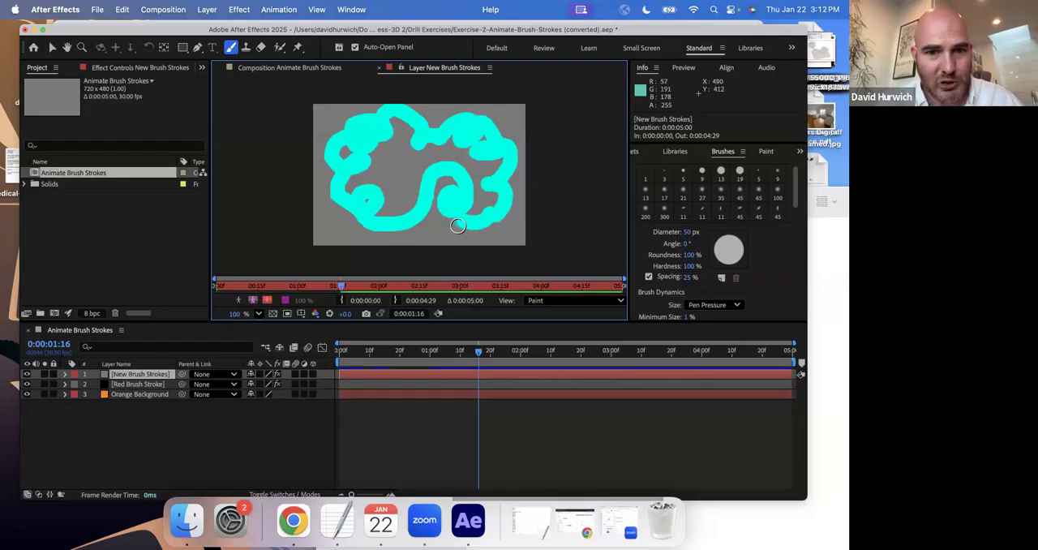
Return to the composition view and preview the painted stroke from 0:00:00:00.
left_click(379, 68)
mouse_move(341, 354)
left_mouse_down()
mouse_move(509, 360)
mouse_move(339, 360)
left_mouse_up()
key("space")
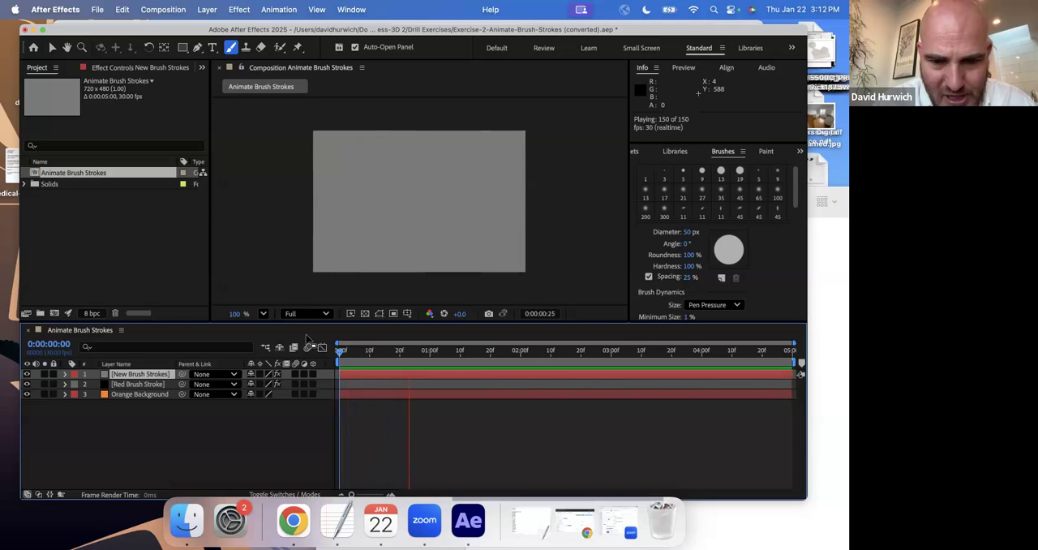
key("space")
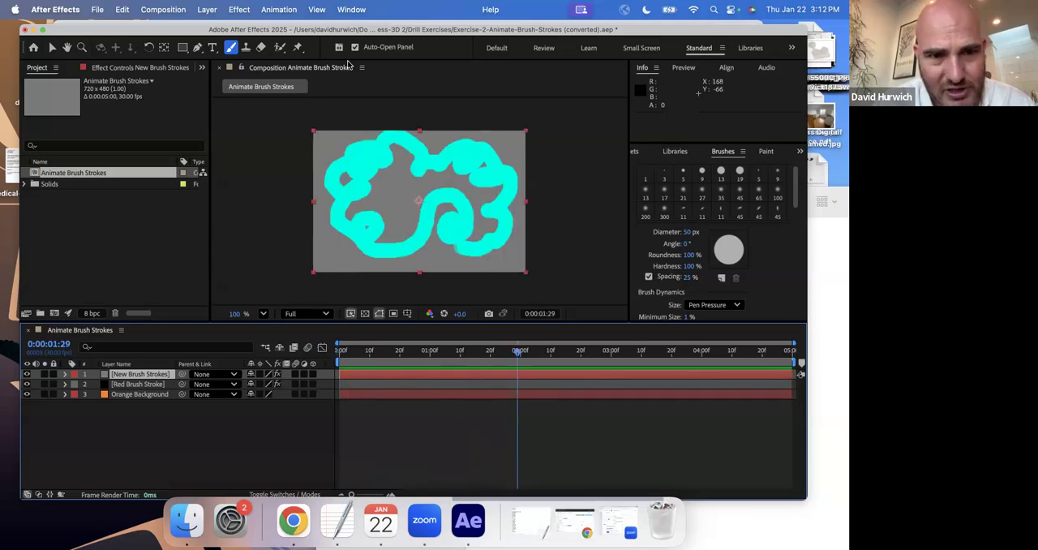
Shift the New Brush Strokes layer earlier in time by 0:00:02:05 and preview the composition from the start.
mouse_move(540, 379)
left_mouse_down()
mouse_move(344, 376)
mouse_move(355, 362)
mouse_move(334, 360)
left_mouse_up()
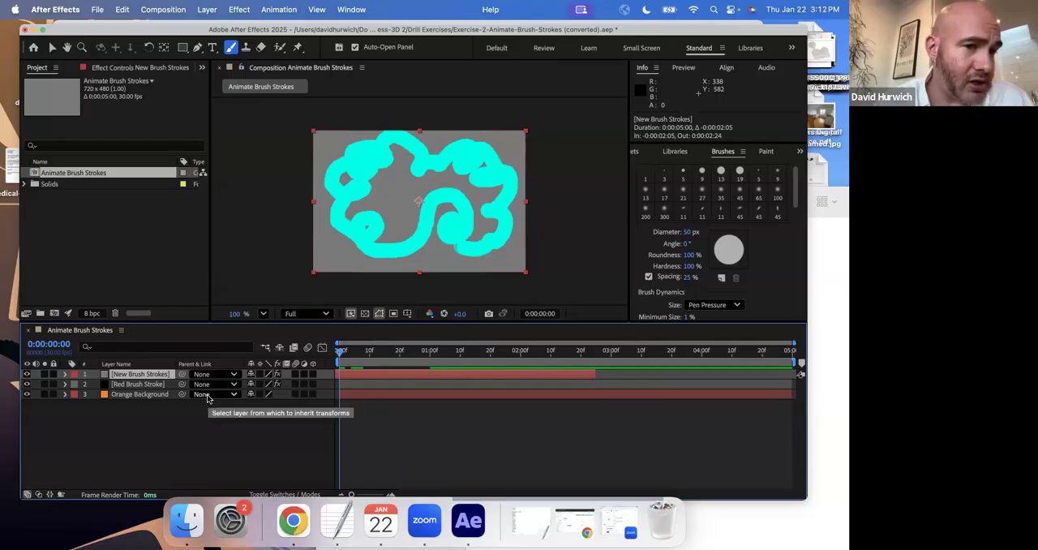
key("space")
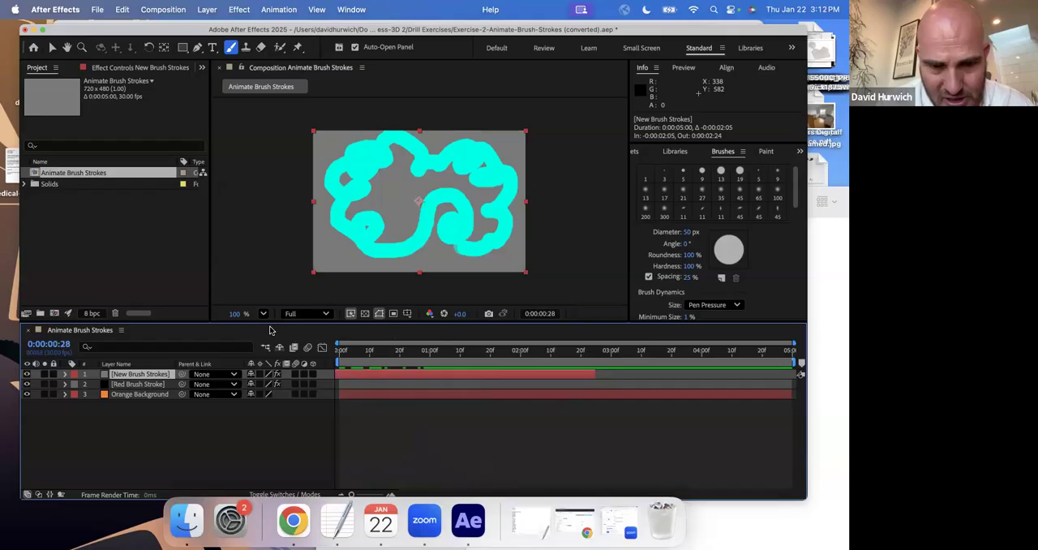
key("space")
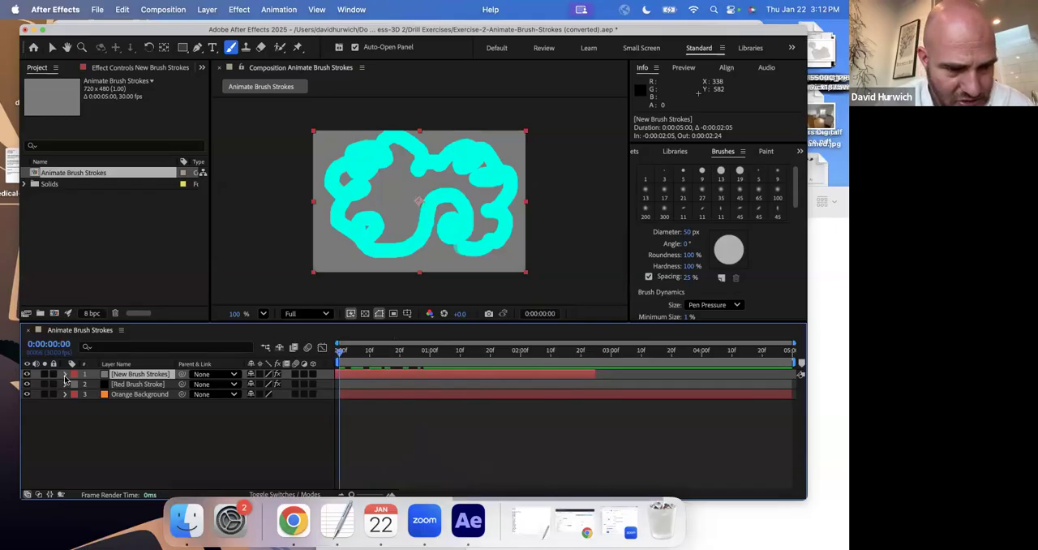
Reveal Brush 1's Stroke Options on the New Brush Strokes layer and keyframe its End at 0% at 0:00:00:00.
left_click(65, 375)
left_click(75, 385)
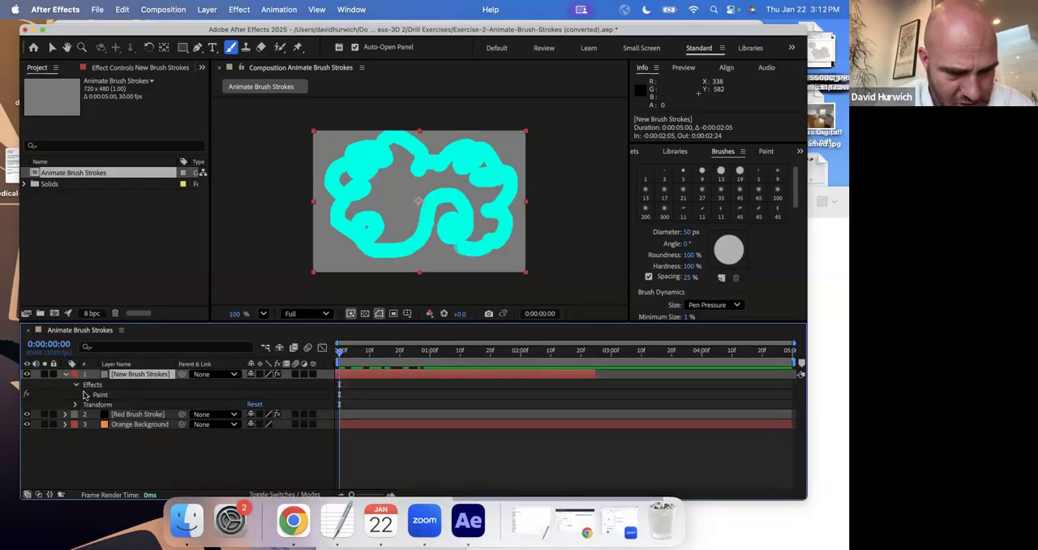
left_click(86, 394)
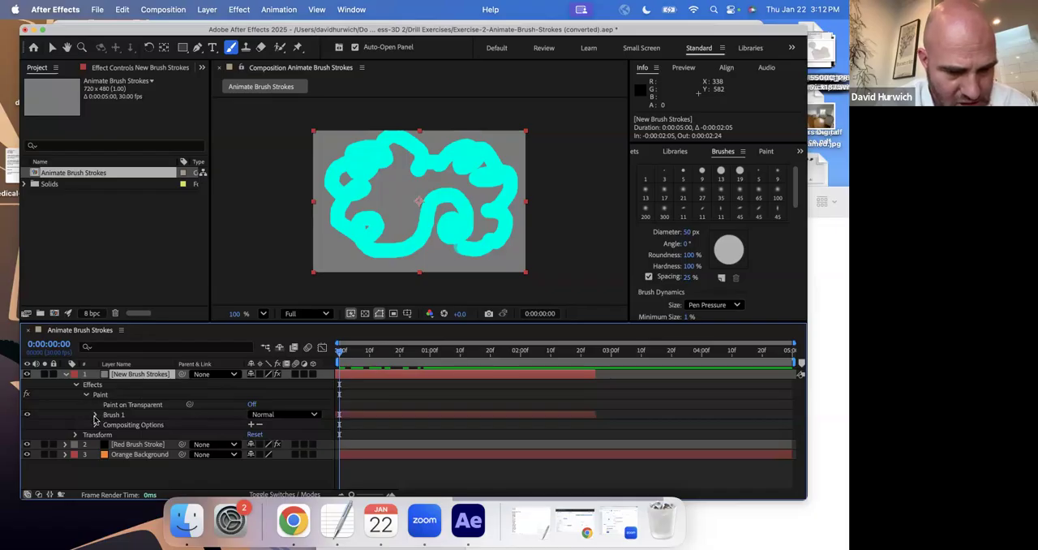
left_click(95, 416)
left_click(105, 435)
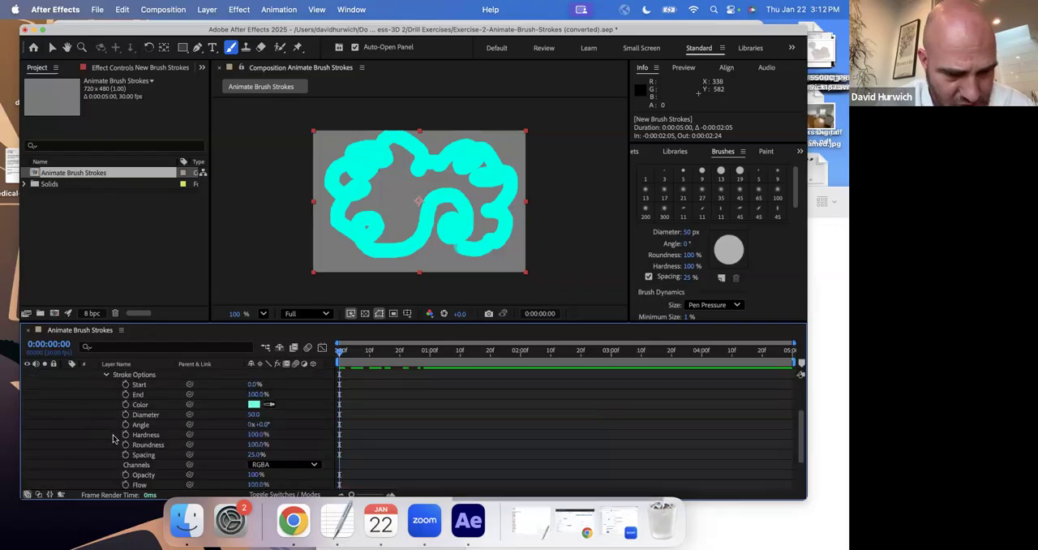
left_click_drag(249, 394, 131, 394)
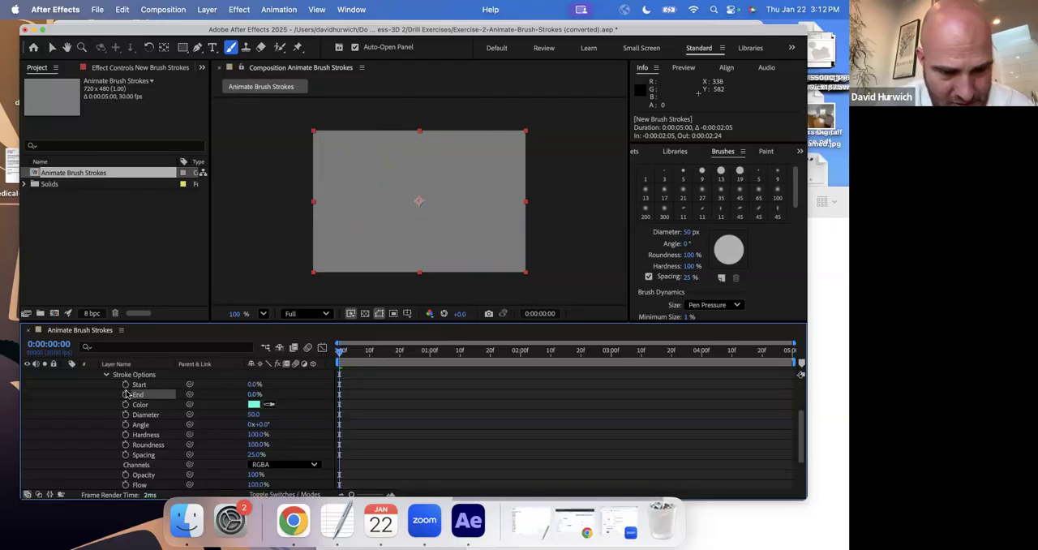
left_click(126, 395)
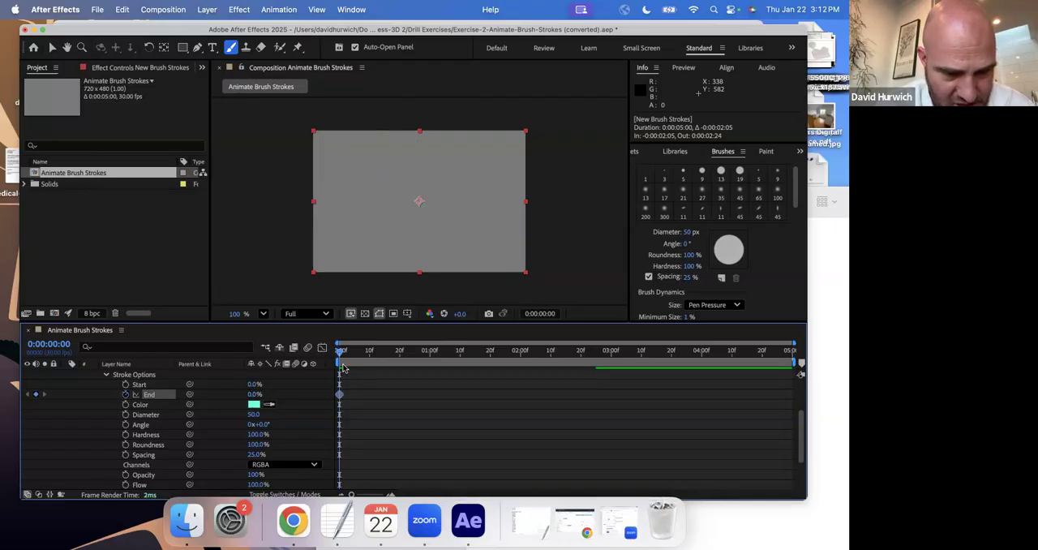
Set Brush 1's End to 99% at 0:00:01:00 and preview the draw-on animation from the start.
left_click_drag(341, 352, 424, 360)
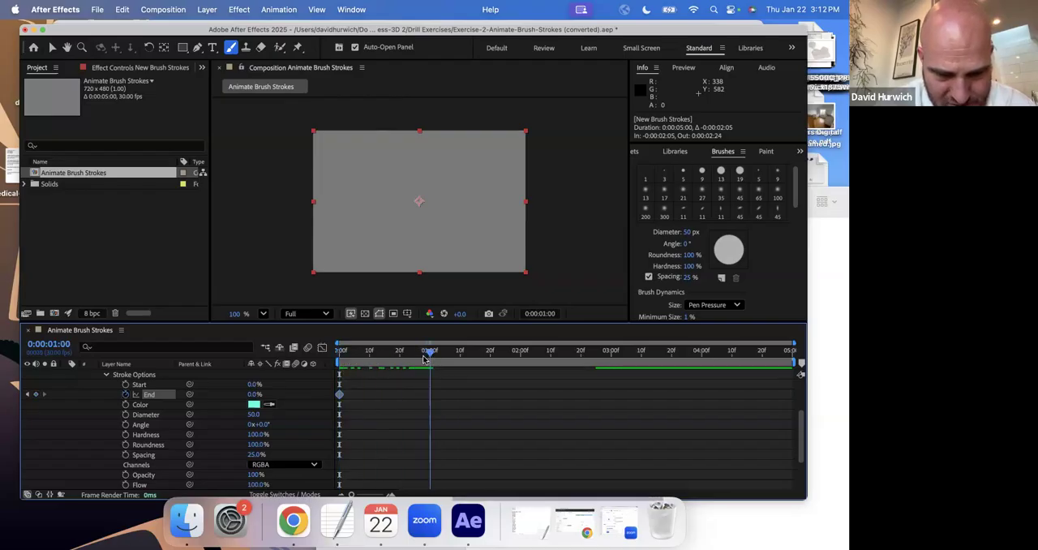
left_click_drag(265, 395, 317, 395)
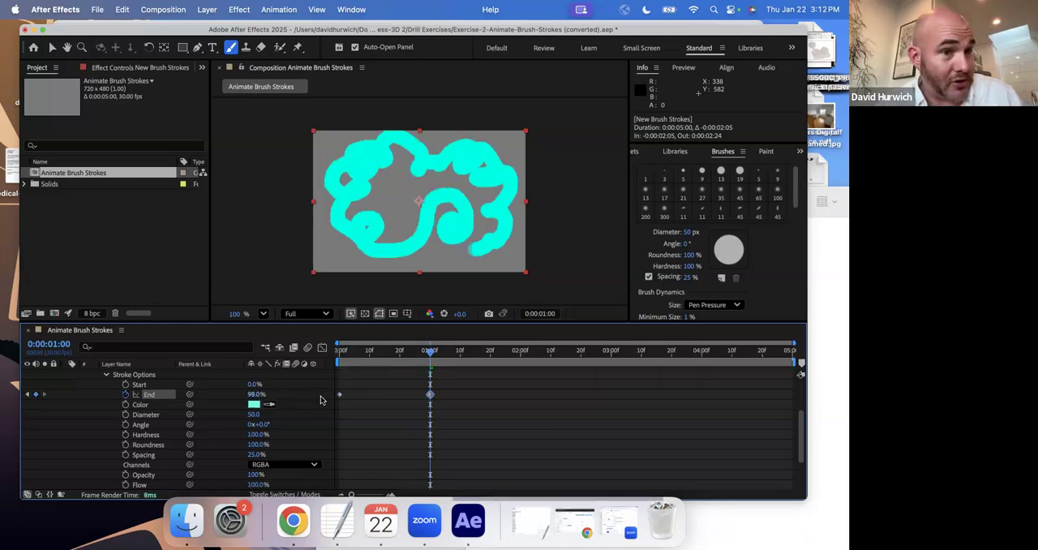
key("space")
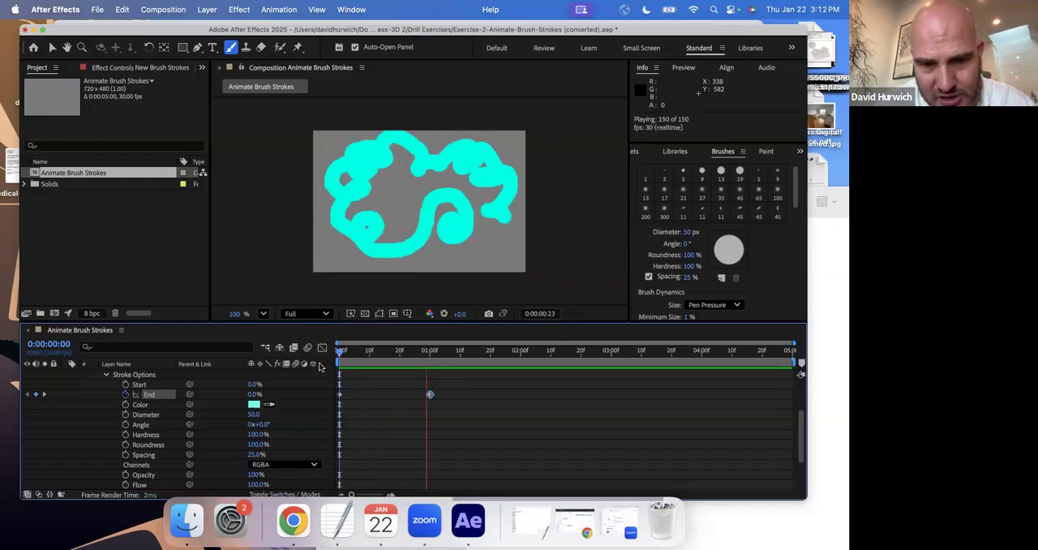
key("space")
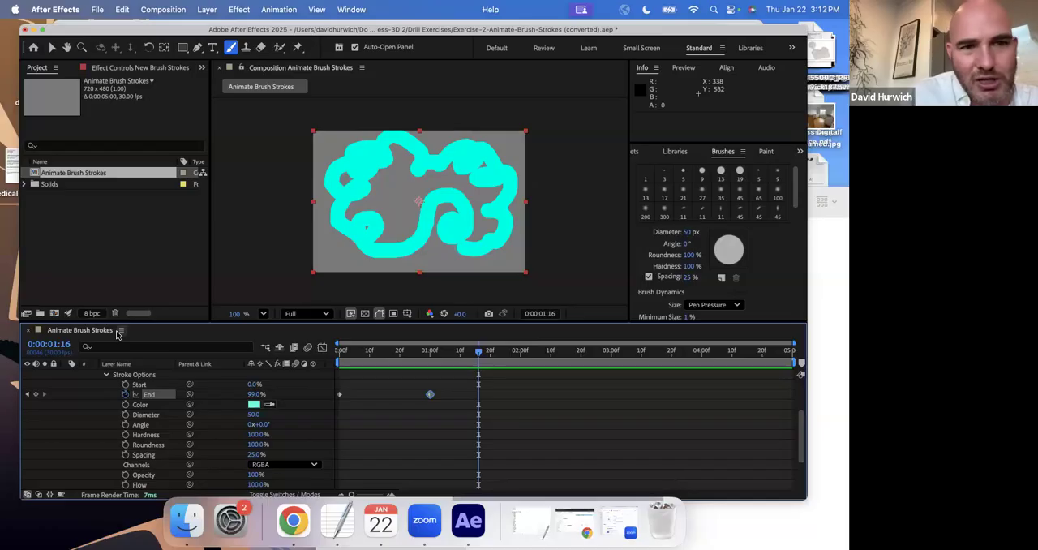
Collapse the New Brush Strokes layer and toggle its visibility and the Red Brush Stroke layer's off and on to compare them.
scroll(52, 391, "up", 3)
left_click(65, 375)
left_click(26, 374)
left_click(27, 384)
left_click(27, 384)
left_click(26, 374)
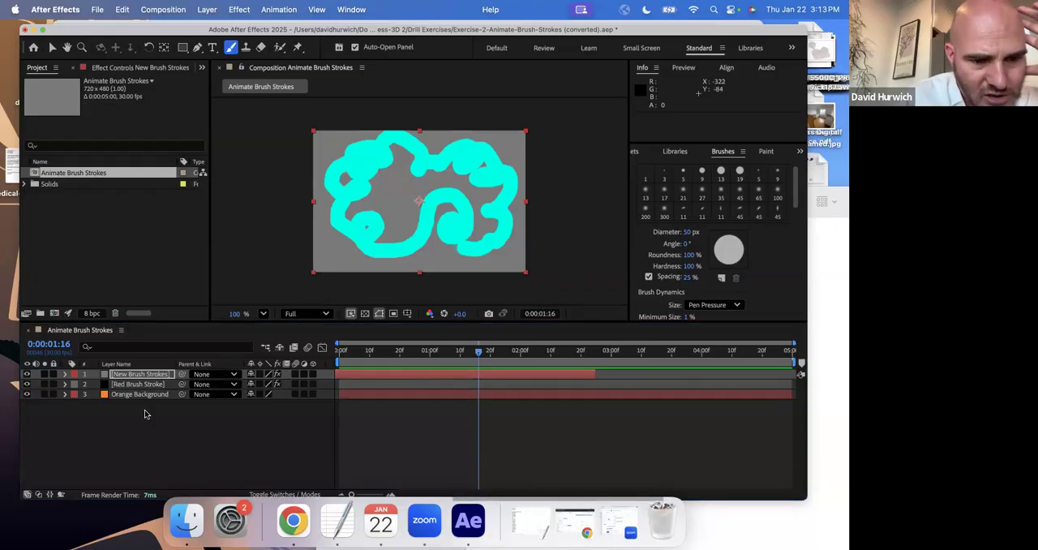
Expand the New Brush Strokes layer again and examine its Paint effect's Brush 1 and Compositing Options.
left_click(65, 376)
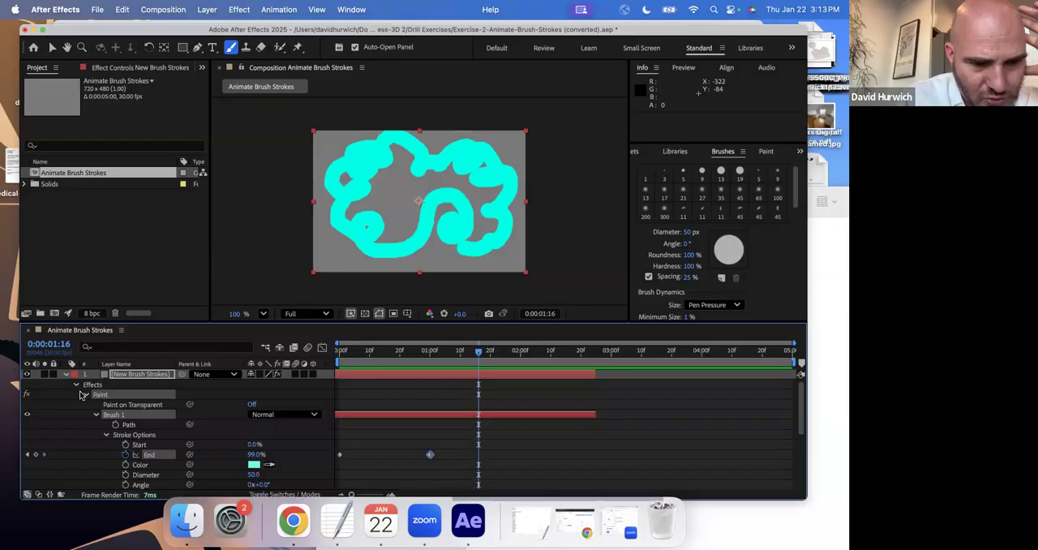
left_click(95, 415)
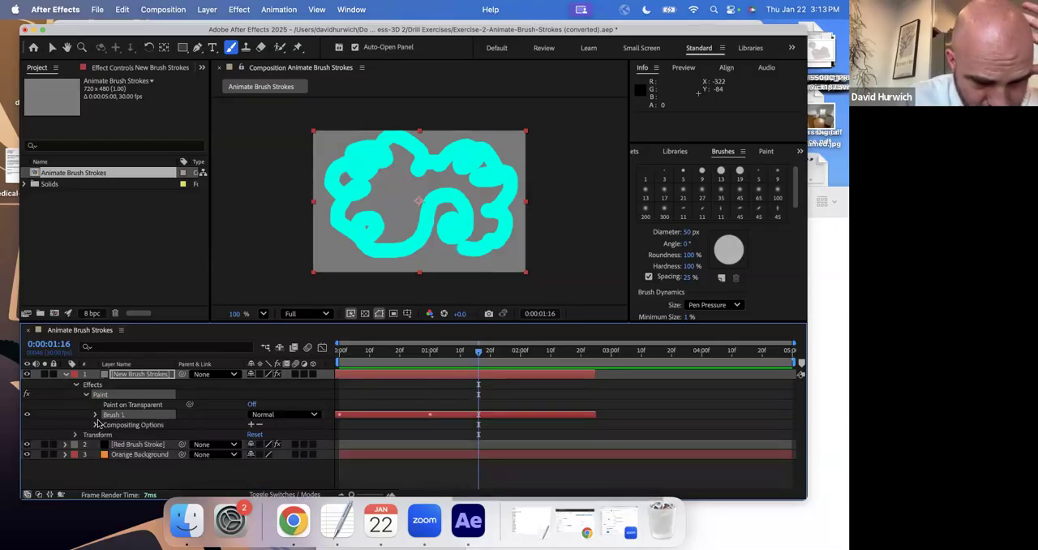
left_click(95, 425)
left_click(95, 415)
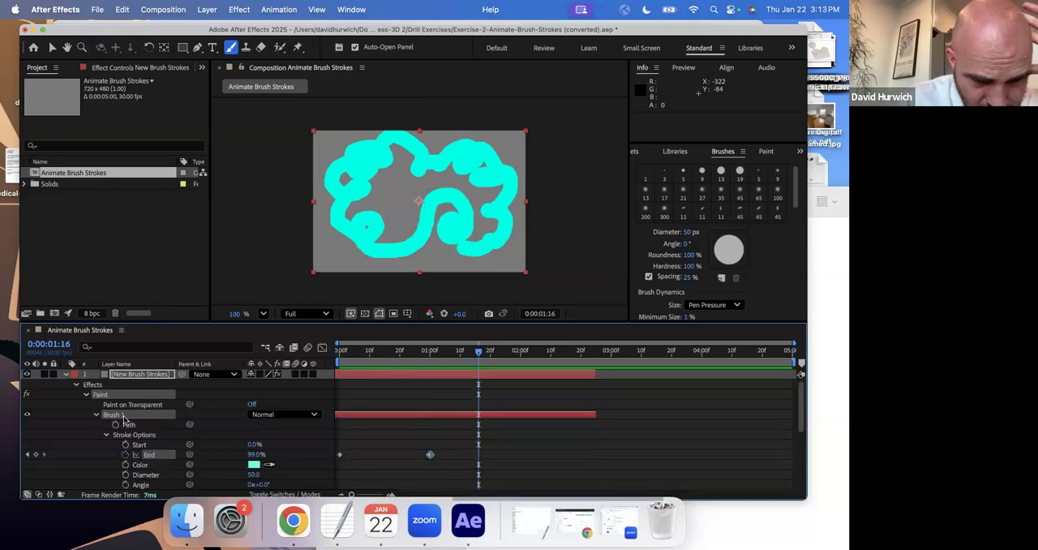
Look through the rest of Brush 1's stroke and transform options on the New Brush Strokes layer and collapse Brush 1.
scroll(121, 420, "down", 3)
scroll(126, 417, "down", 2)
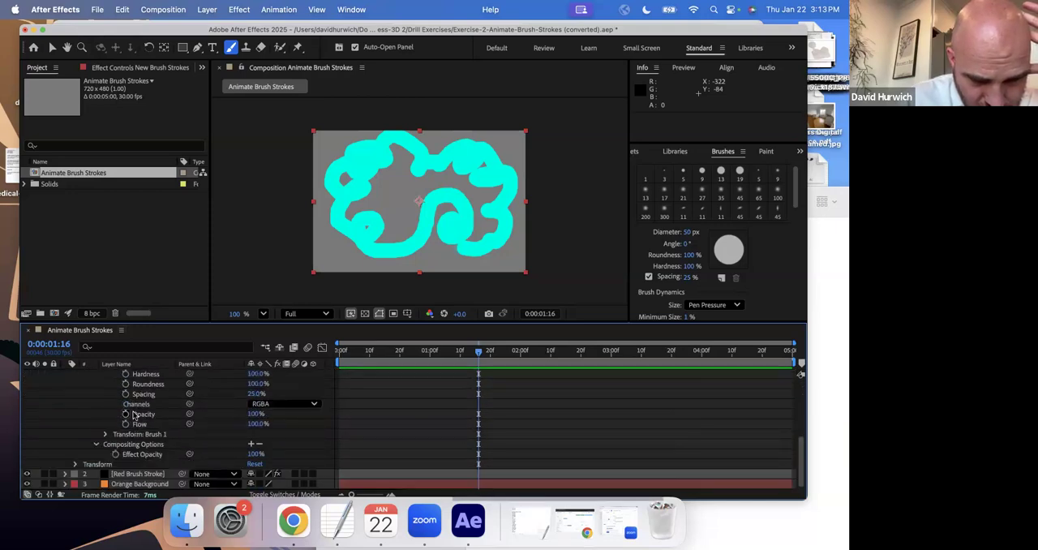
left_click(105, 435)
left_click(105, 435)
scroll(116, 415, "up", 5)
left_click(128, 406)
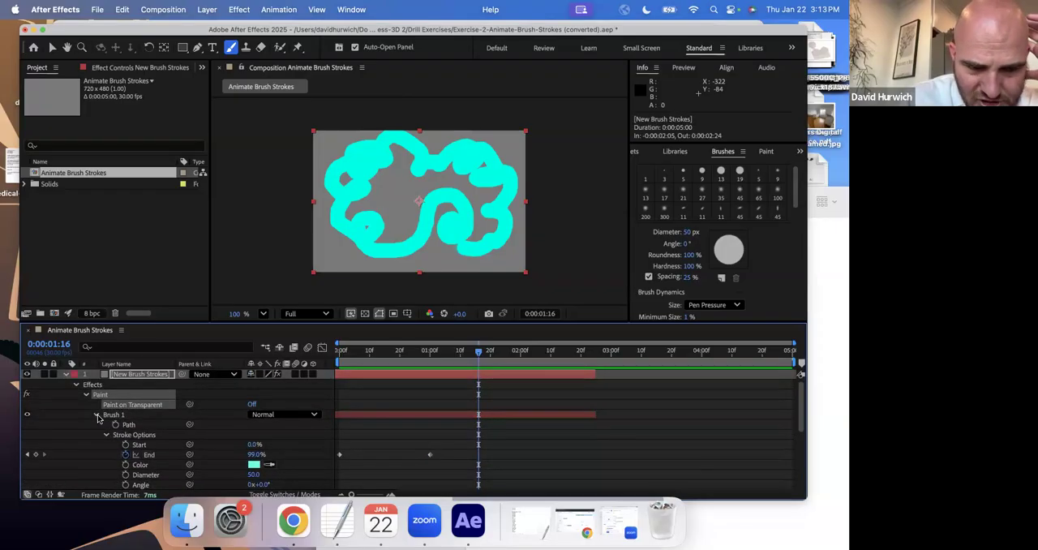
left_click(96, 414)
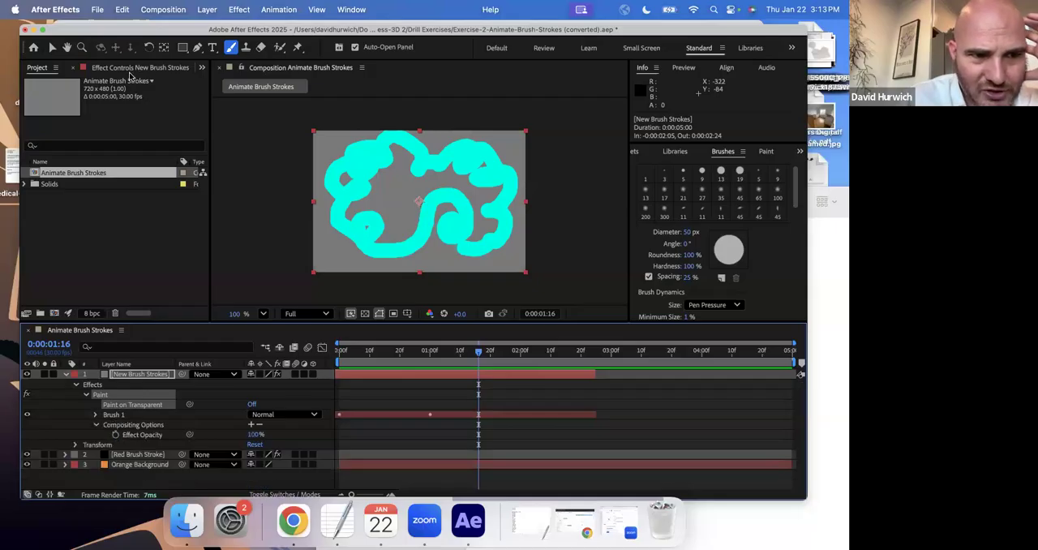
Open the New Brush Strokes layer in its own viewer, turn on its Paint on Transparent option, and preview the stroke.
double_click(106, 375)
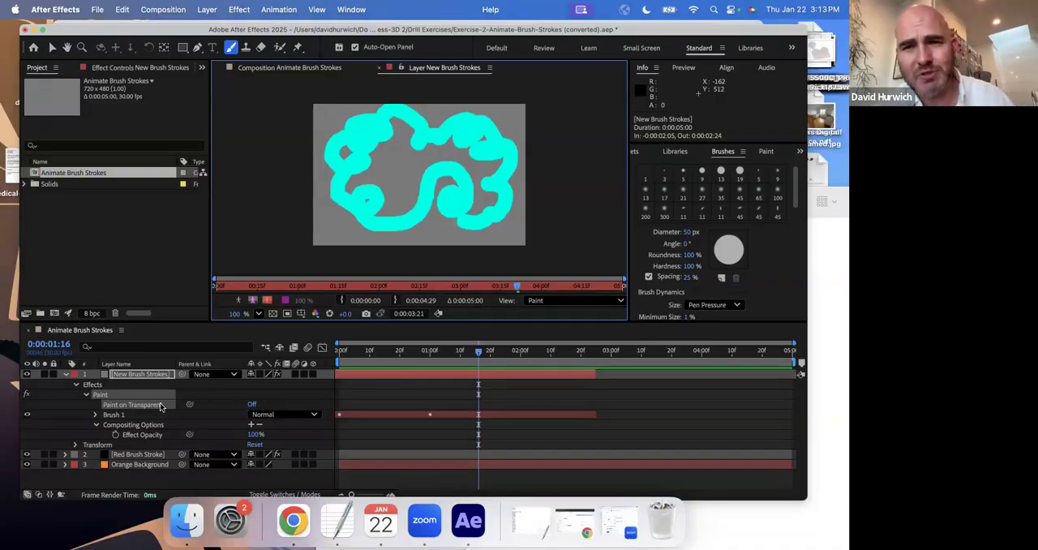
left_click(252, 405)
key("space")
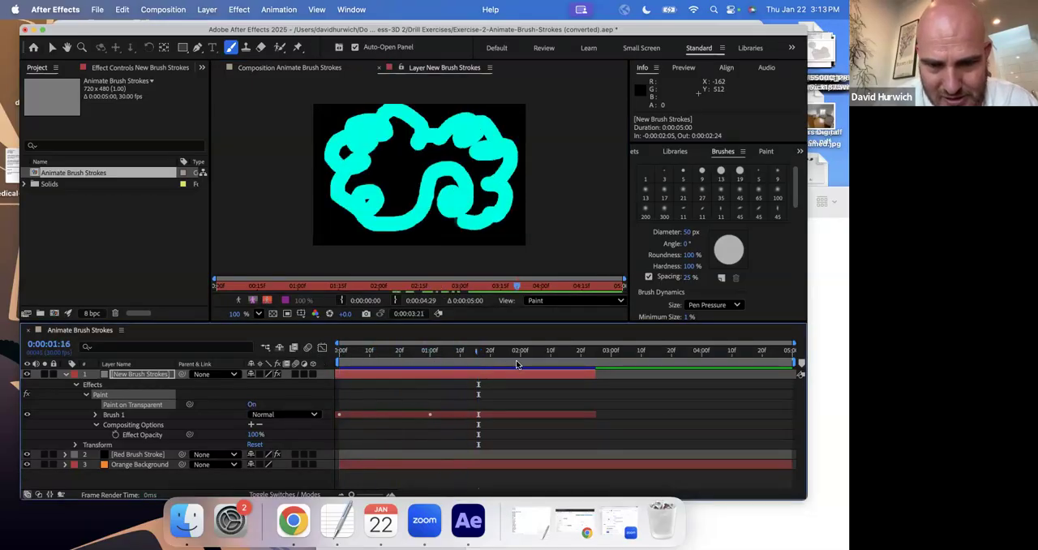
key("space")
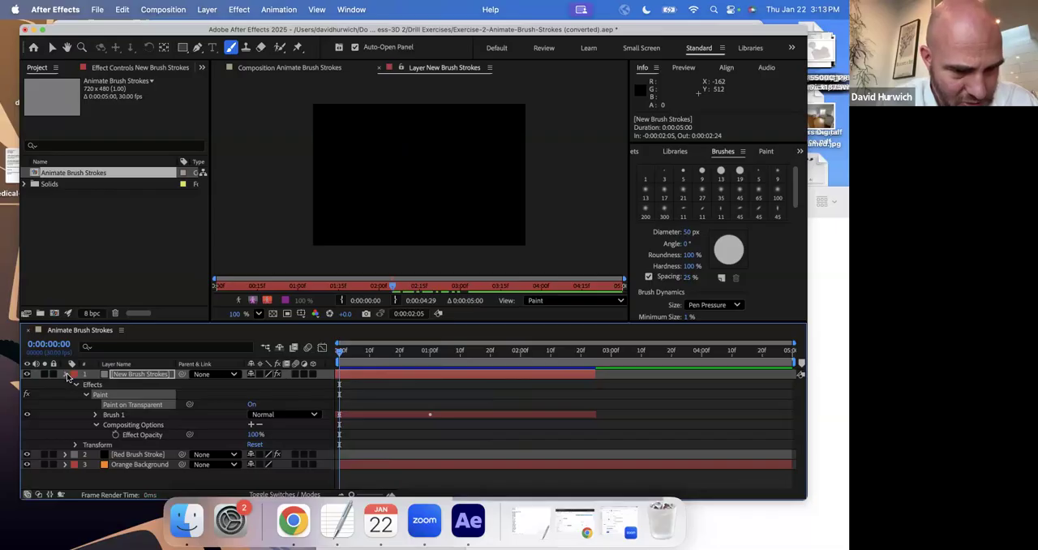
Collapse and hide the New Brush Strokes layer, and return to the composition view to inspect the Red Brush Stroke layer.
left_click(66, 374)
left_click(86, 386)
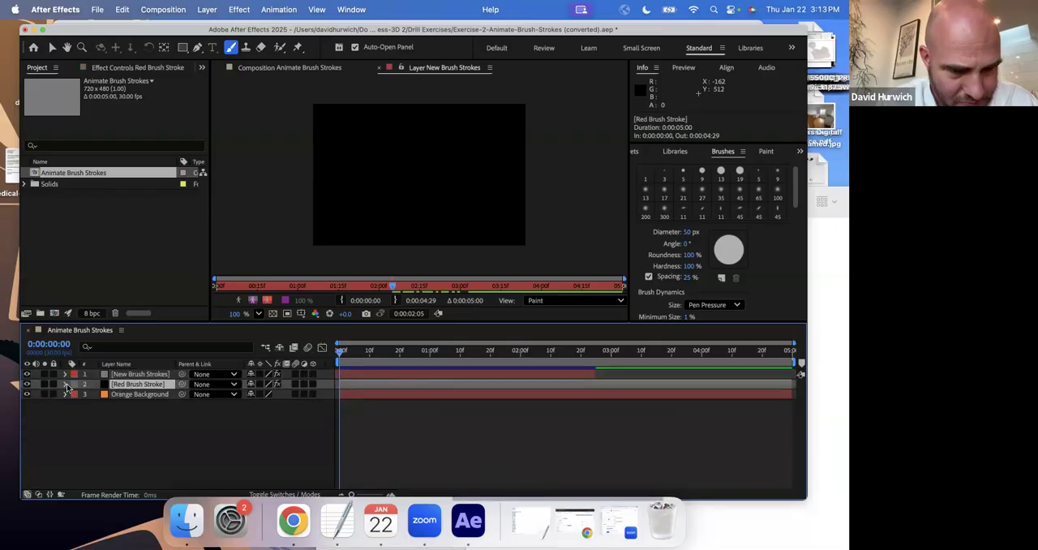
left_click_drag(347, 361, 502, 360)
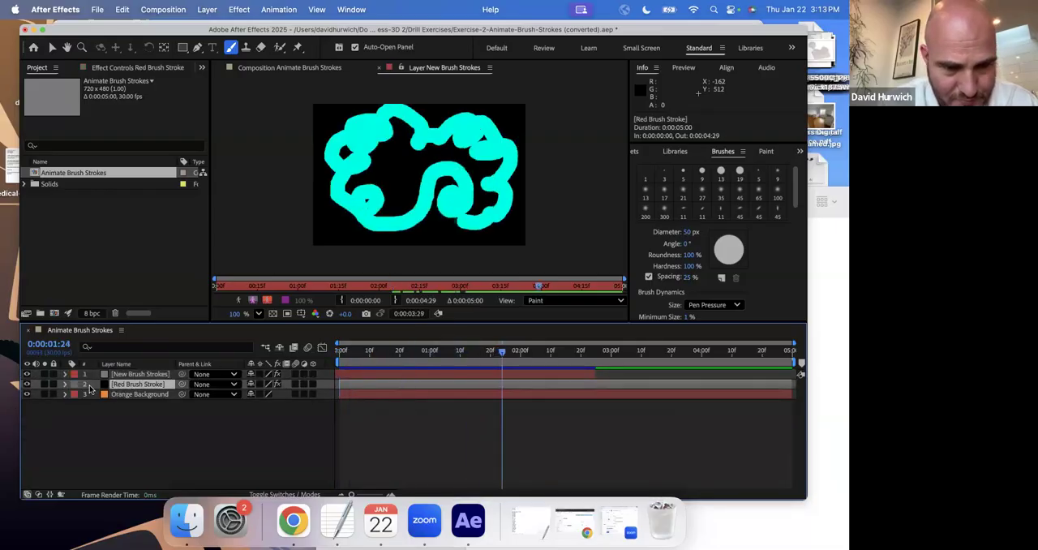
left_click(26, 375)
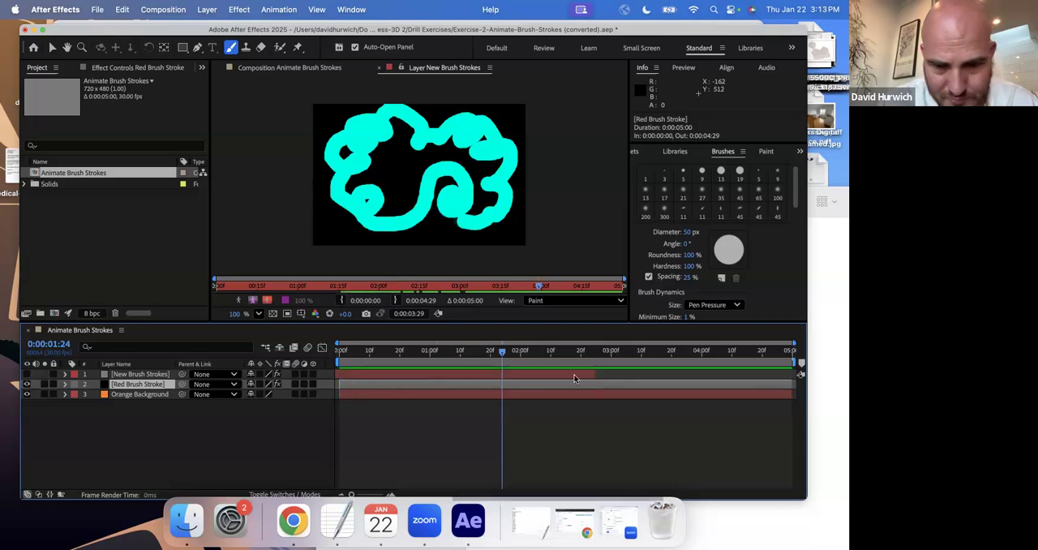
left_click(378, 68)
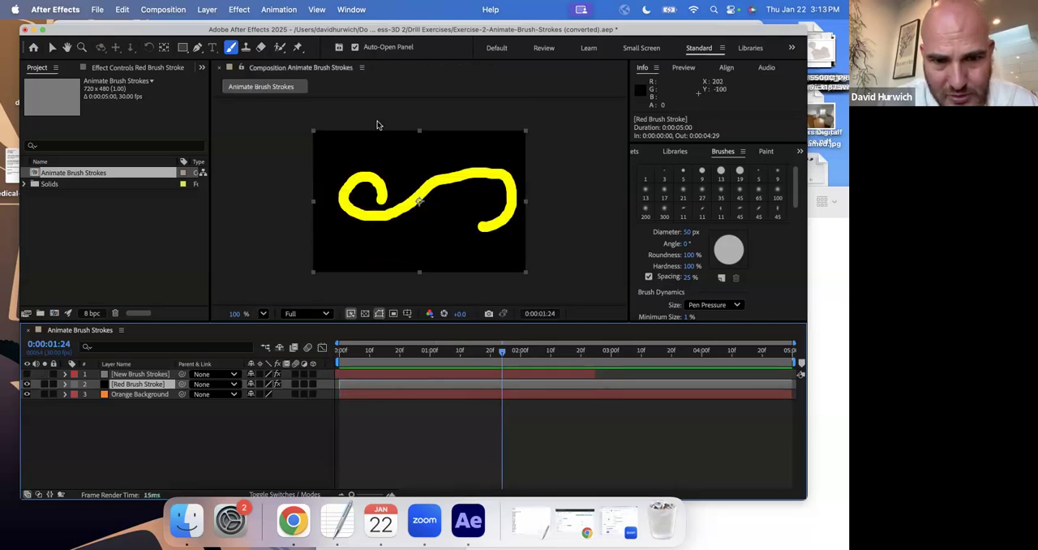
left_click(343, 351)
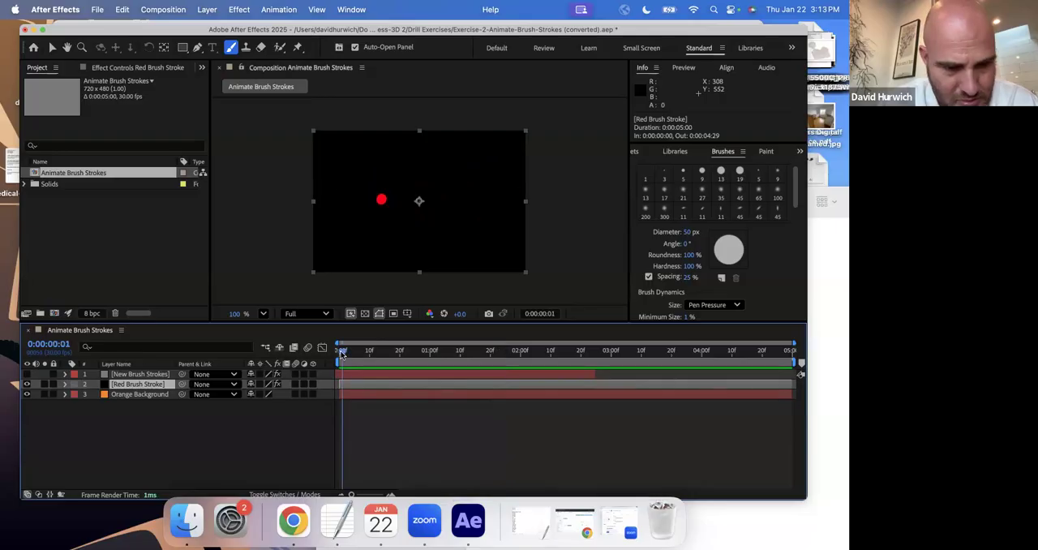
Show the New Brush Strokes layer again and preview both strokes animating over the black solid.
left_click(27, 374)
key("space")
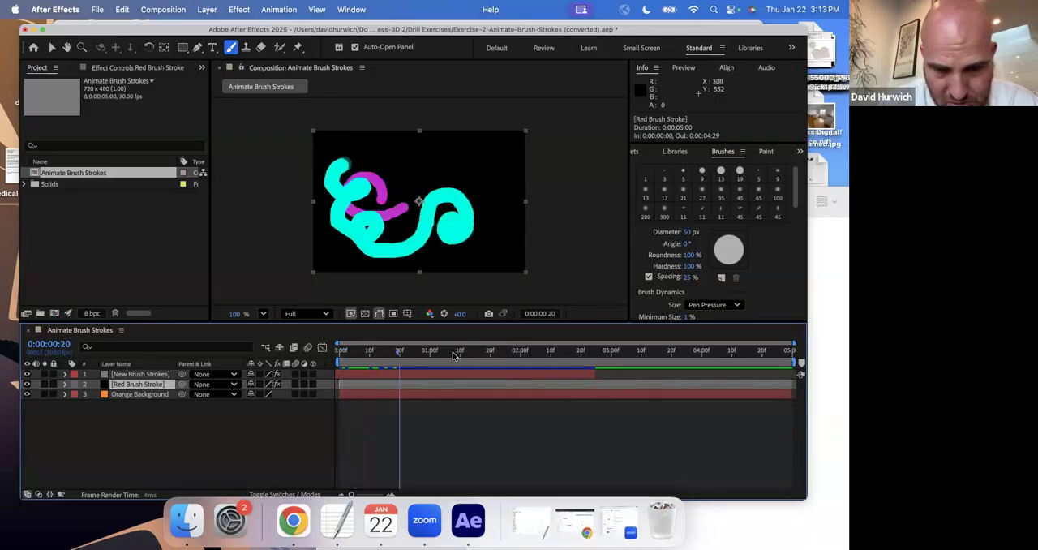
left_click_drag(342, 352, 144, 342)
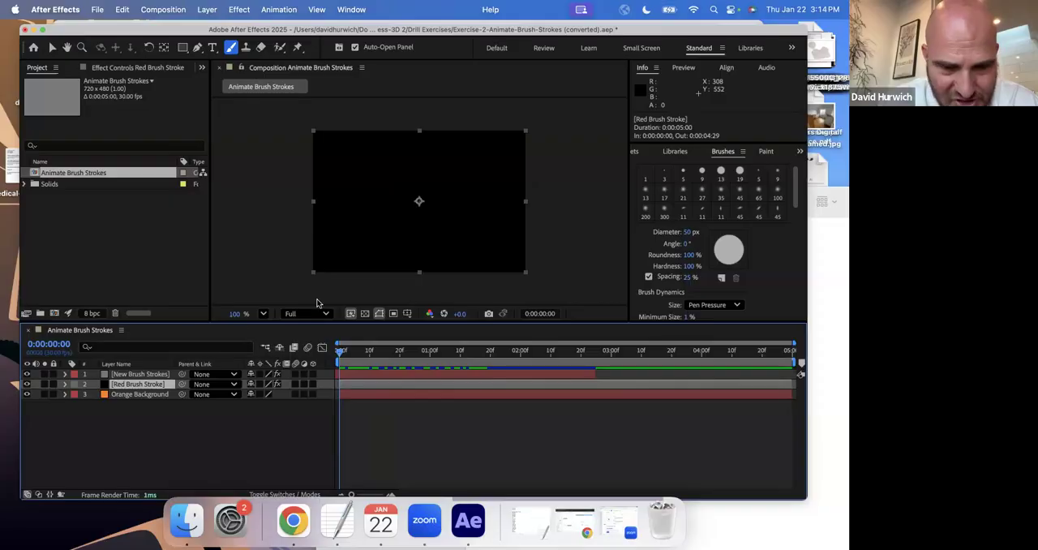
Turn on Paint on Transparent for the Red Brush Stroke layer and scrub through both strokes over the orange background.
left_click(64, 384)
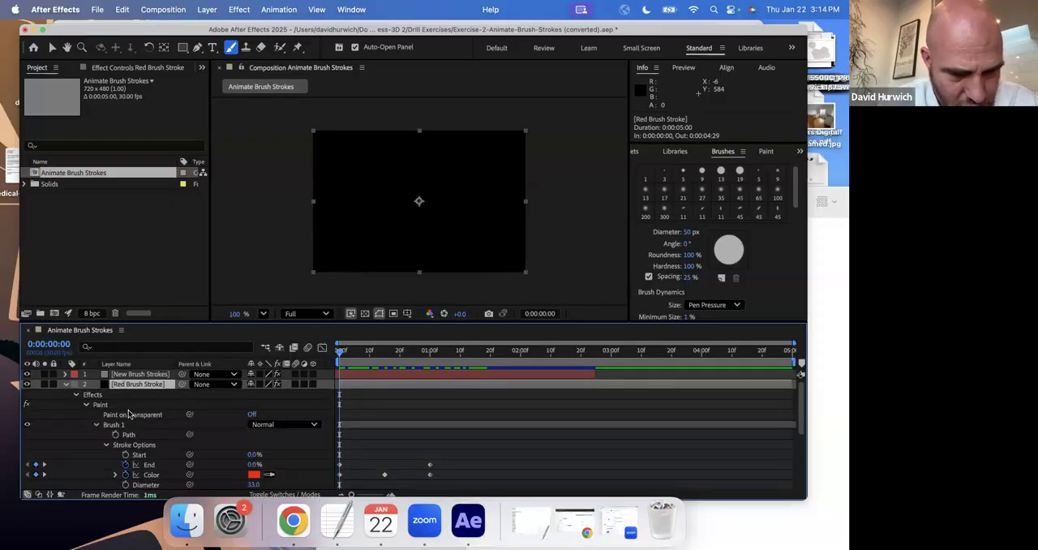
left_click(252, 414)
mouse_move(347, 362)
left_mouse_down()
mouse_move(473, 361)
mouse_move(428, 357)
left_mouse_up()
mouse_move(247, 348)
left_mouse_down()
mouse_move(372, 360)
mouse_move(588, 355)
mouse_move(352, 336)
mouse_move(105, 391)
left_mouse_up()
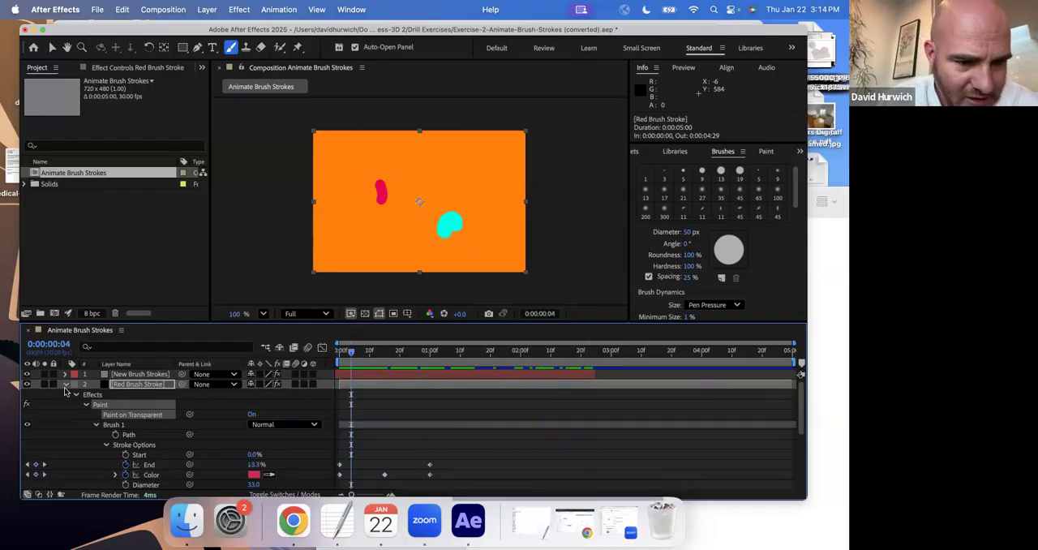
left_click(66, 385)
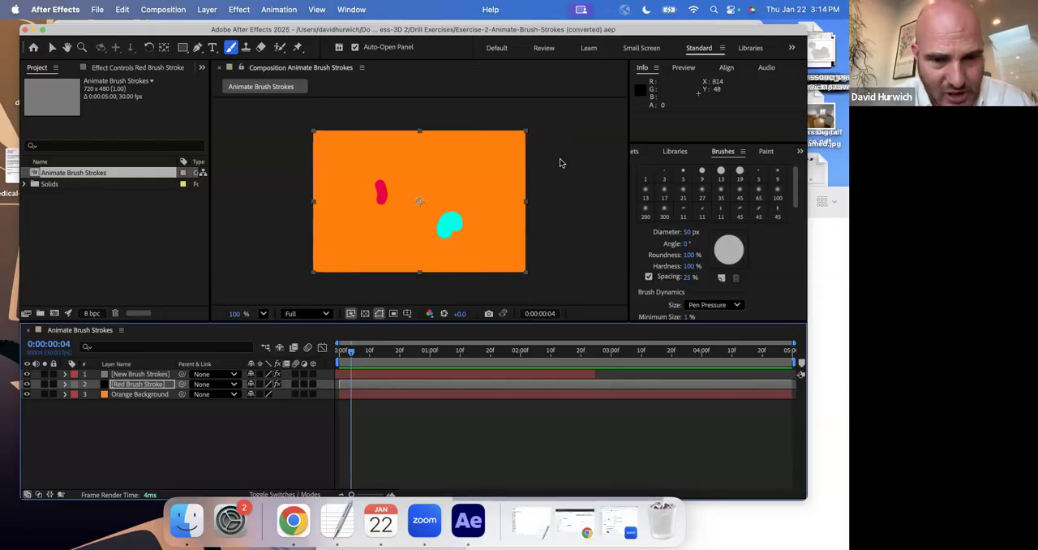
Open the project Exercise-3-Animate-Brush-Stroke-Matte.aep from the Drill Exercises folder and accept its version conversion.
left_click(96, 9)
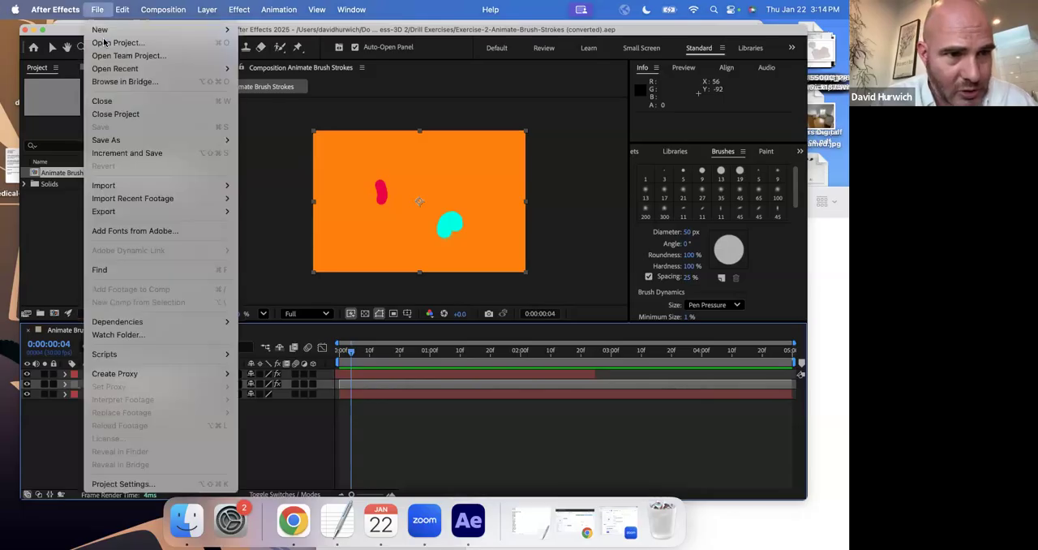
left_click(109, 42)
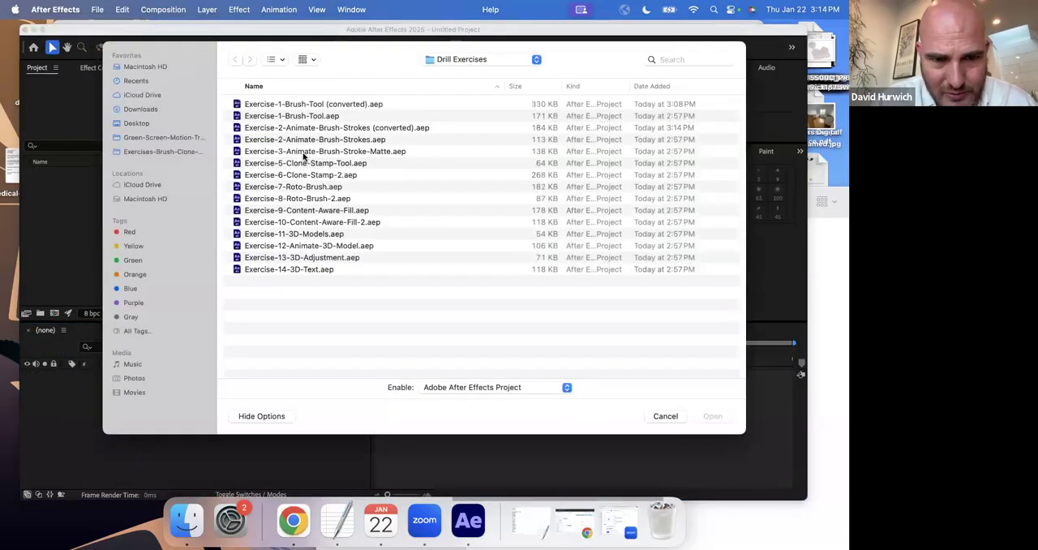
double_click(306, 152)
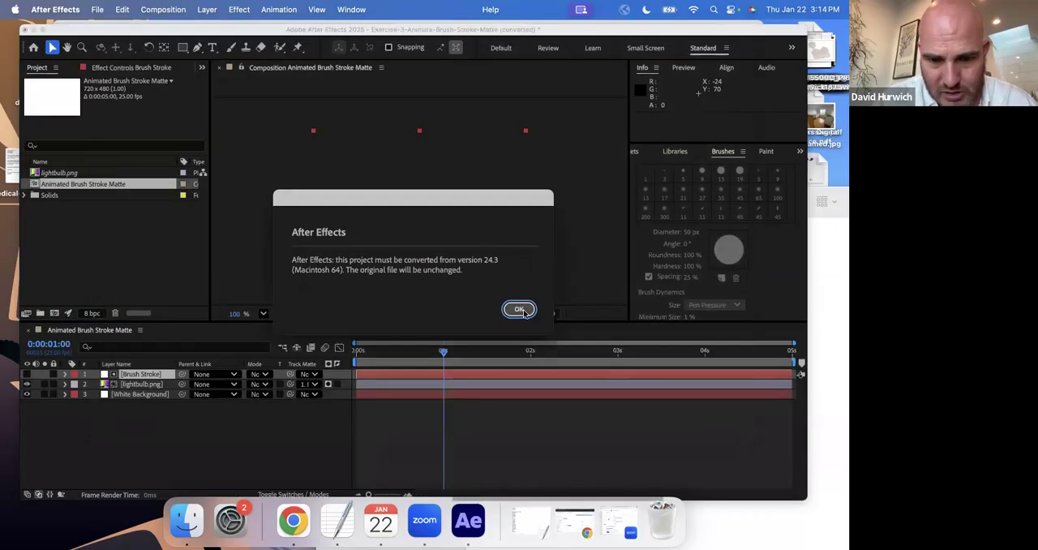
left_click(519, 310)
left_click(511, 303)
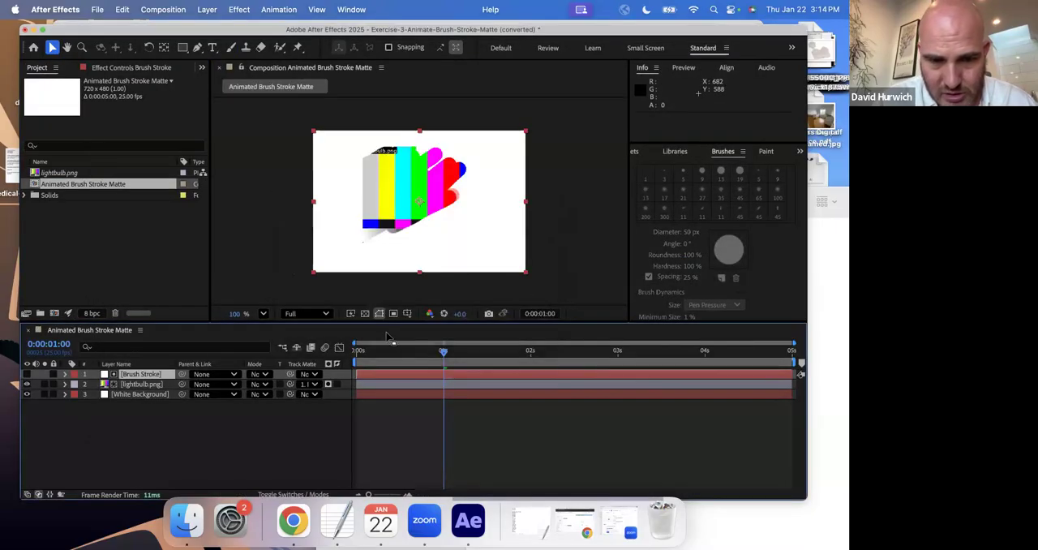
Return to 0:00:00:00 and set the lightbulb.png layer's track matte to No Matte.
key("Home")
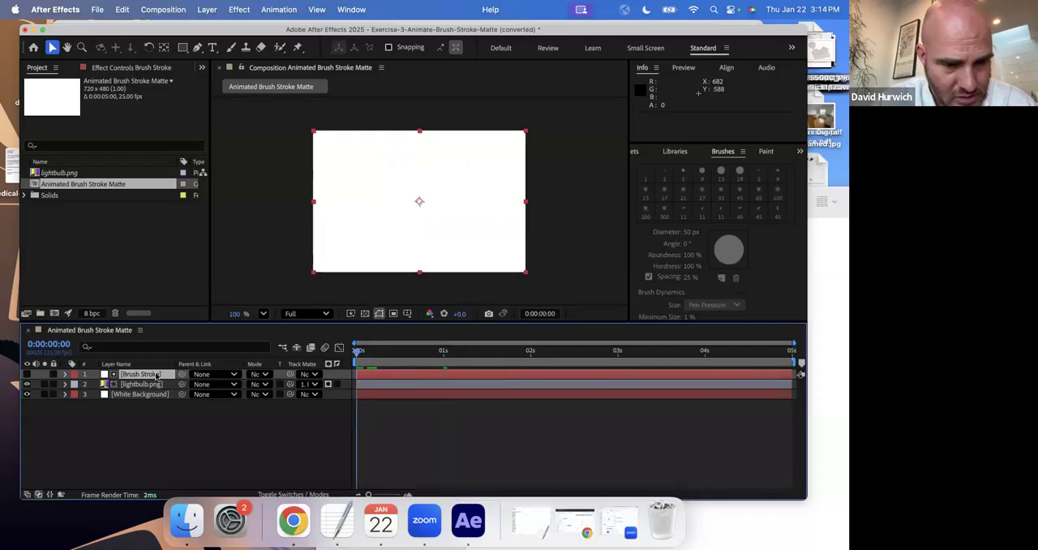
left_click(309, 387)
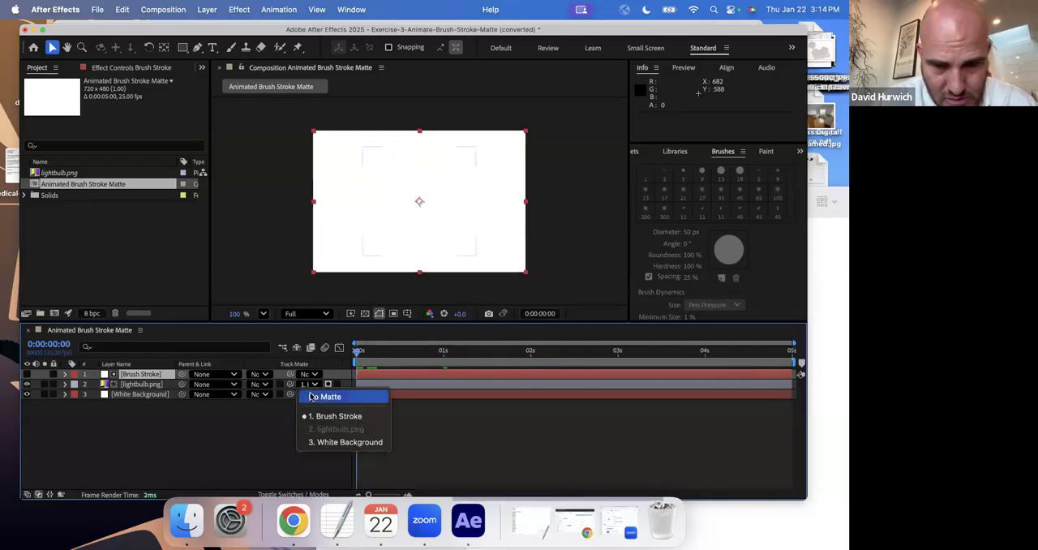
left_click(328, 396)
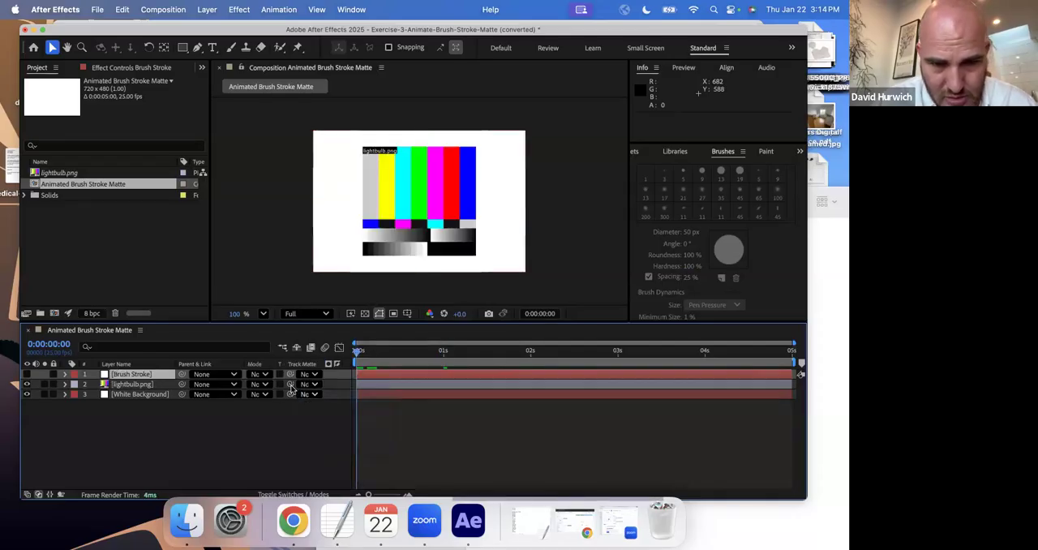
Try to reload the missing lightbulb.png footage.
left_click(36, 174)
right_click(36, 174)
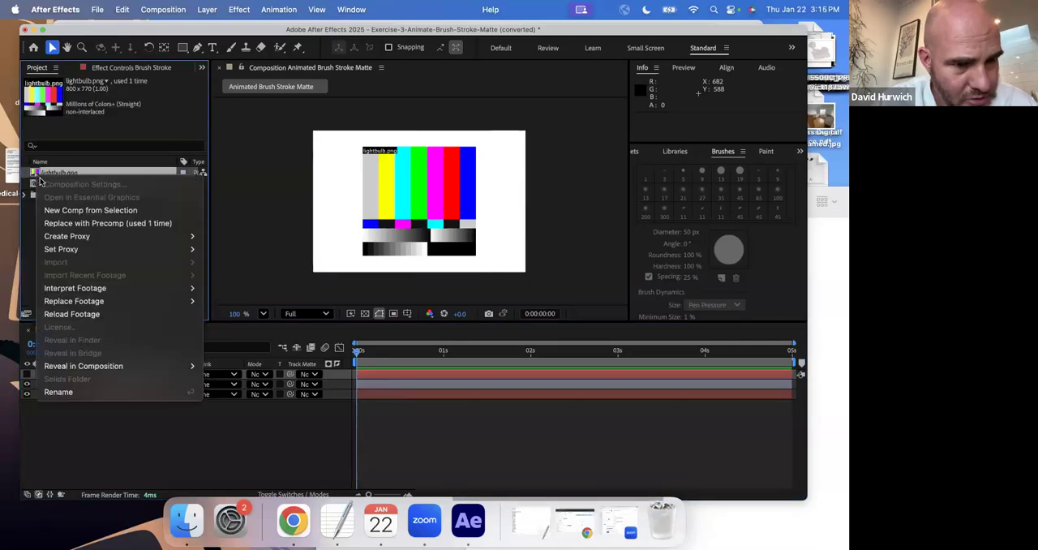
left_click(81, 314)
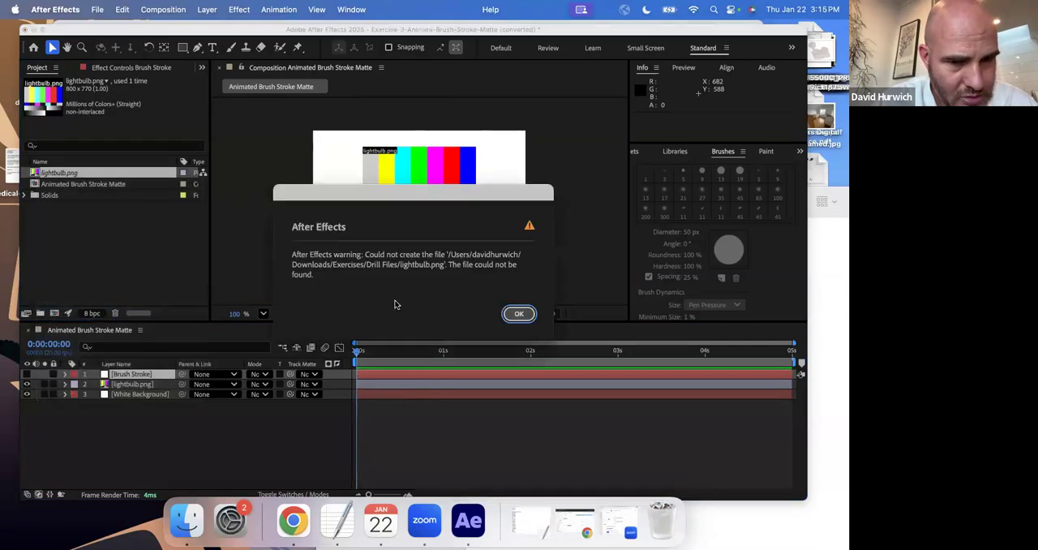
left_click(519, 314)
Replace the missing lightbulb.png footage with the lightbulb.png file from the Drill Files folder.
right_click(80, 173)
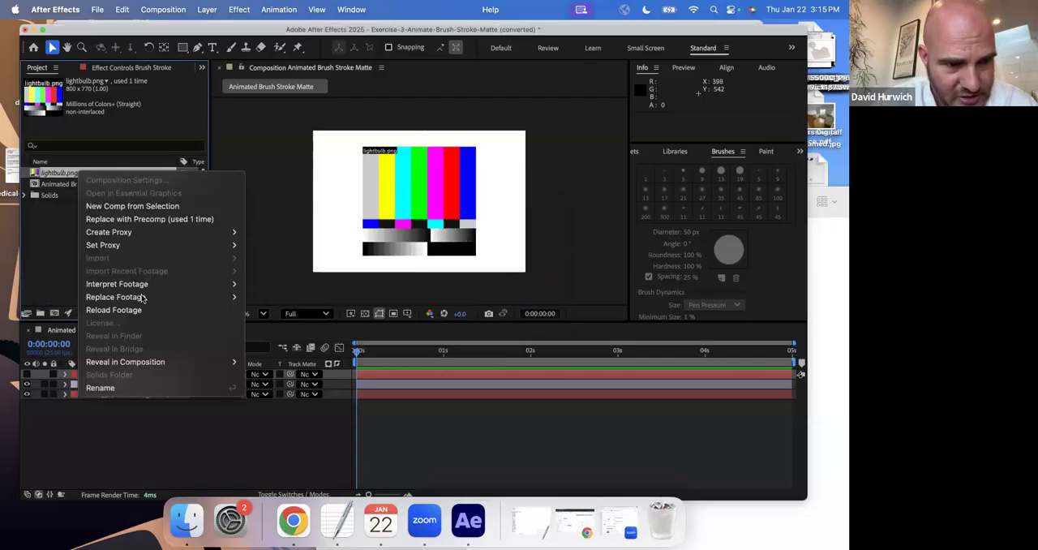
mouse_move(142, 299)
left_click(260, 297)
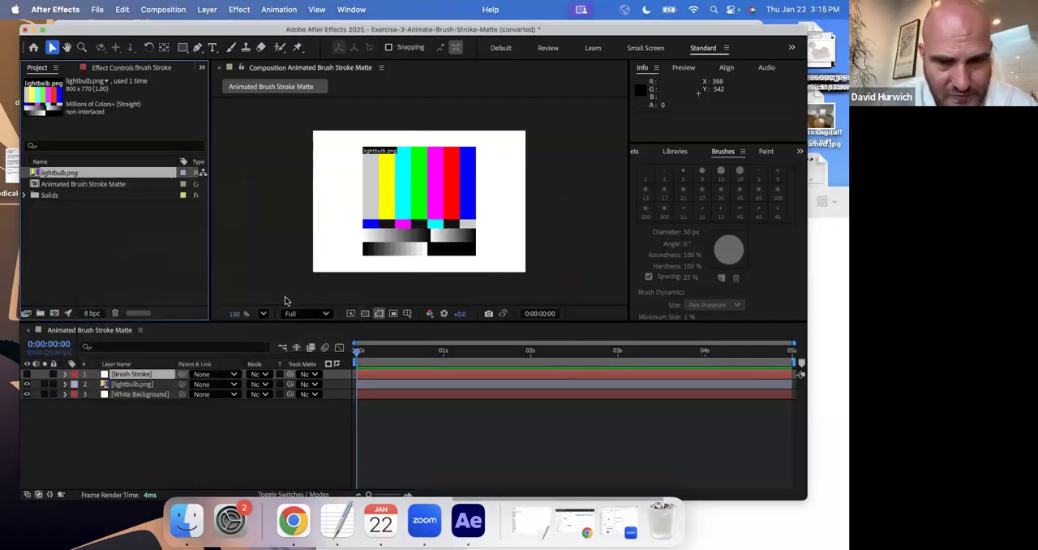
scroll(327, 198, "down", 1)
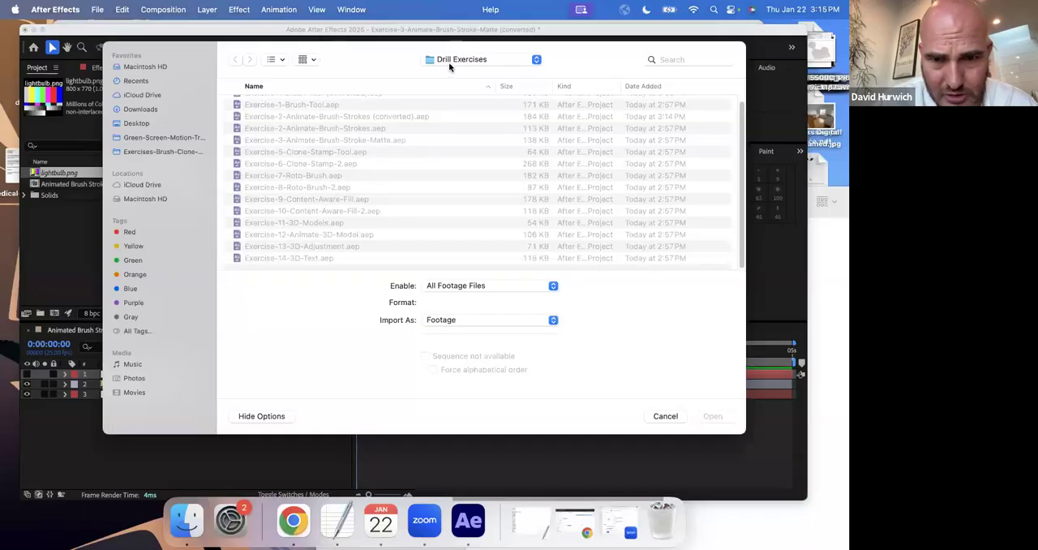
left_click(450, 66)
left_click(446, 77)
double_click(272, 116)
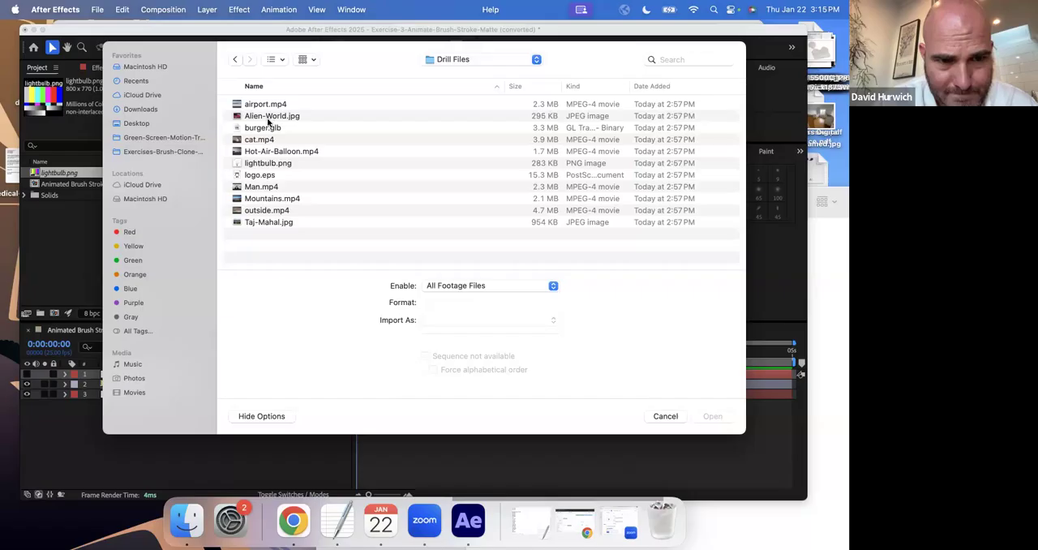
double_click(274, 165)
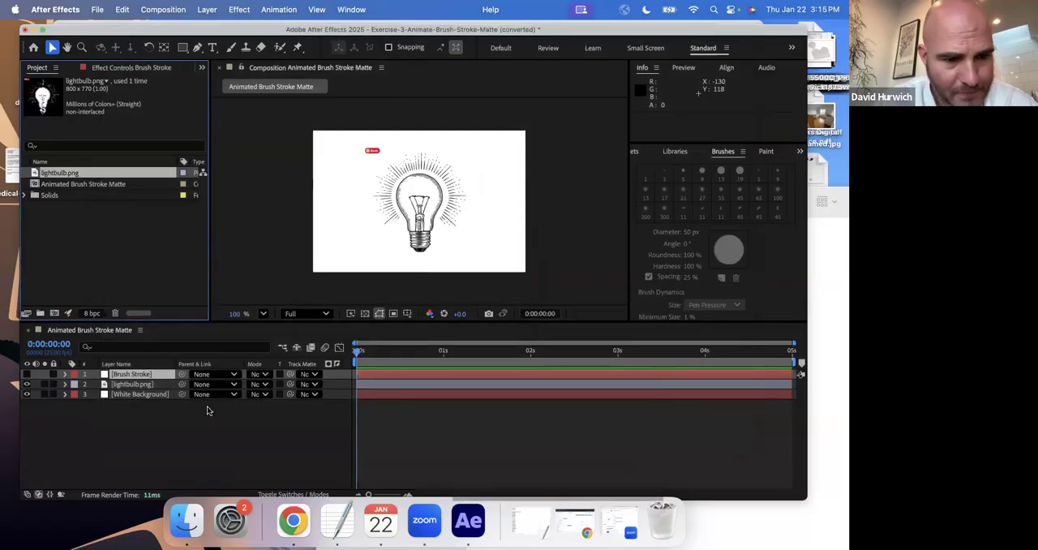
Toggle the lightbulb.png layer's visibility off and on, and make the Brush Stroke layer visible.
left_click(27, 374)
left_click(27, 383)
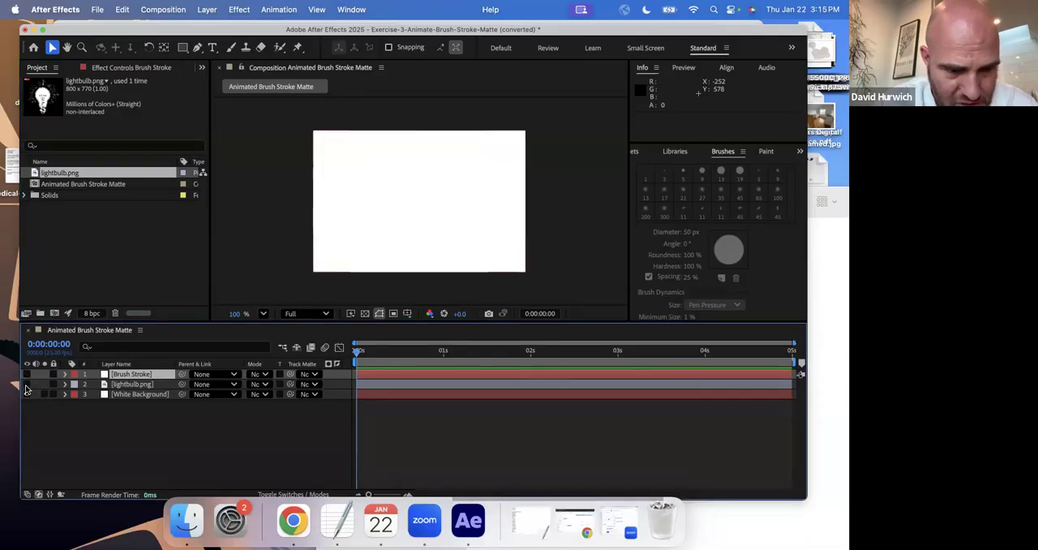
left_click(27, 383)
left_click(27, 373)
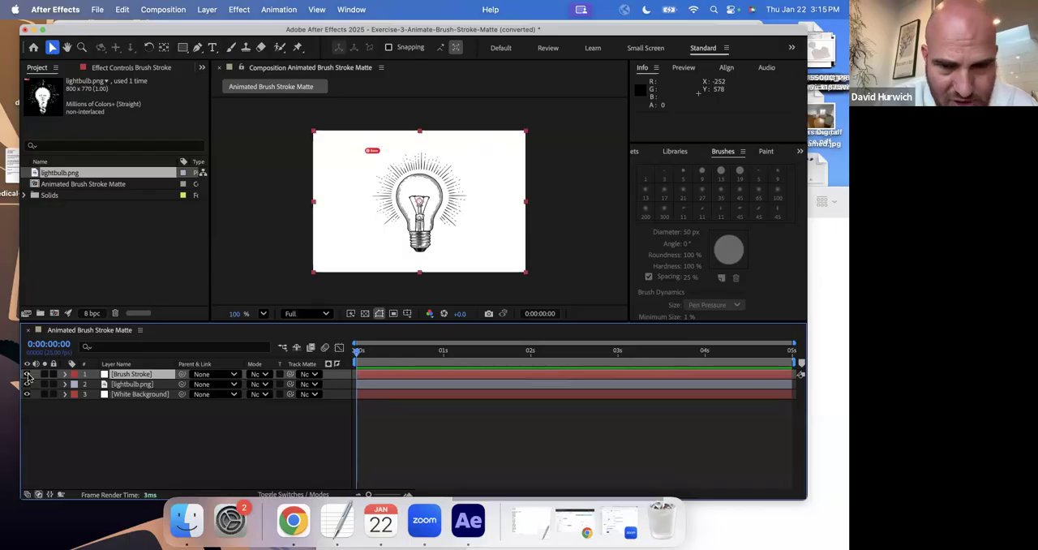
Preview the Brush Stroke layer's draw-on animation over the lightbulb and delete that layer.
key("space")
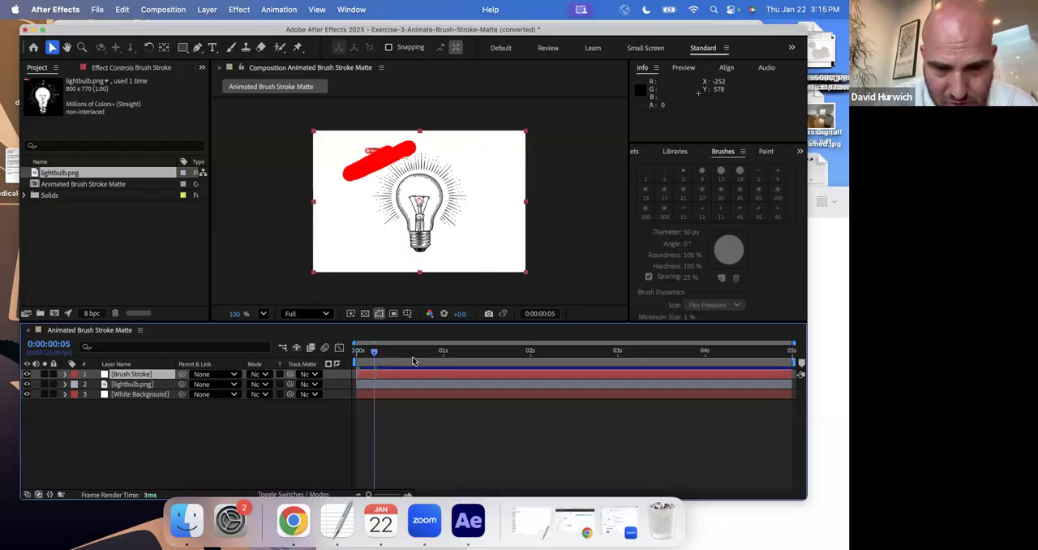
left_click_drag(490, 362, 360, 365)
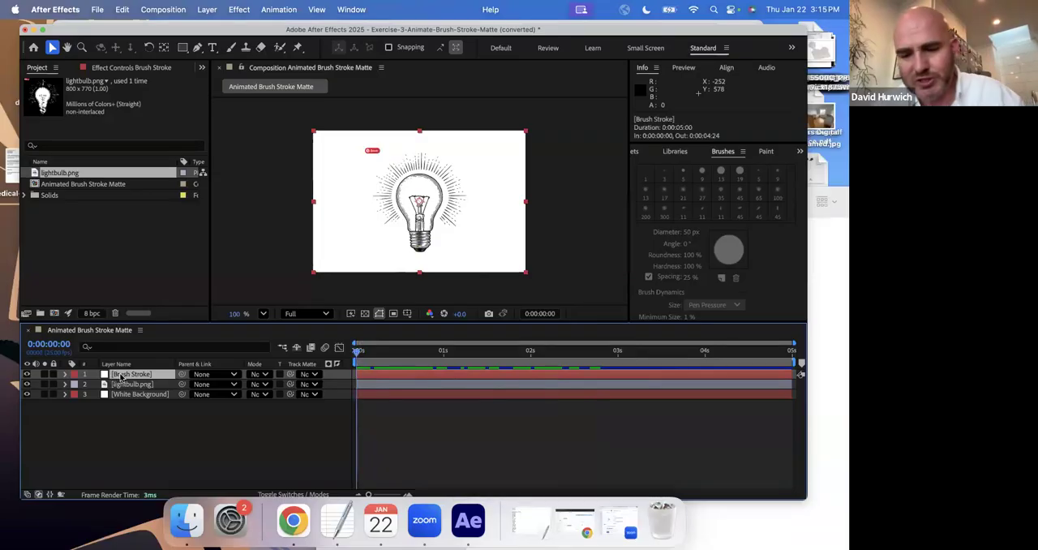
key("Delete")
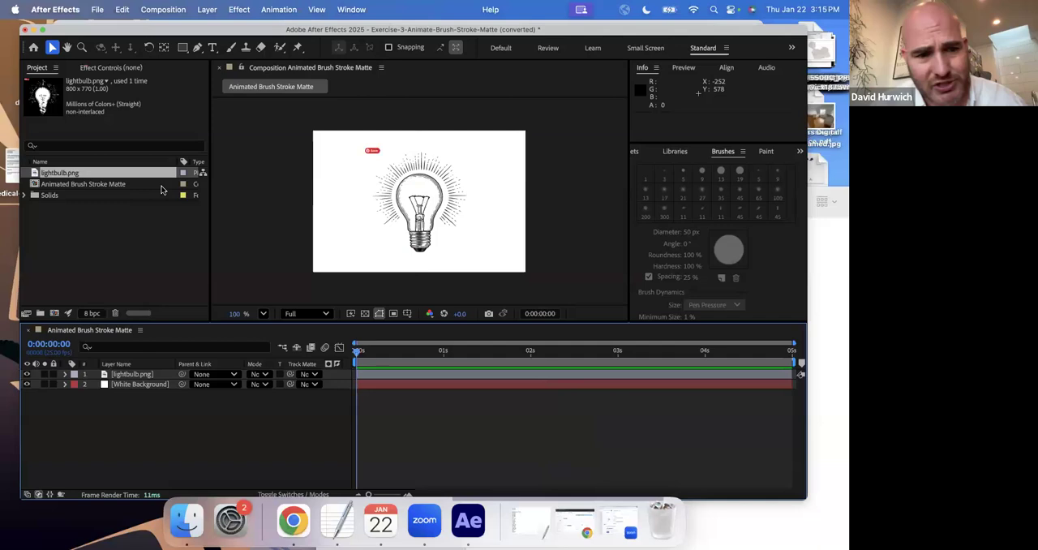
Create a new grey solid layer named Brush Stroke Matte at 720 x 480 px in the composition.
left_click(207, 9)
mouse_move(208, 29)
left_click(379, 42)
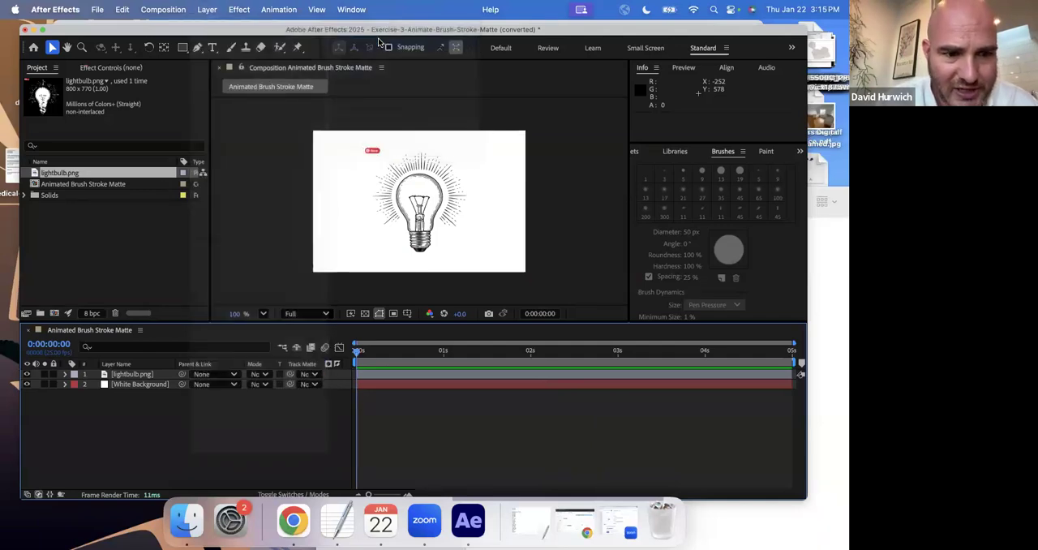
type("B")
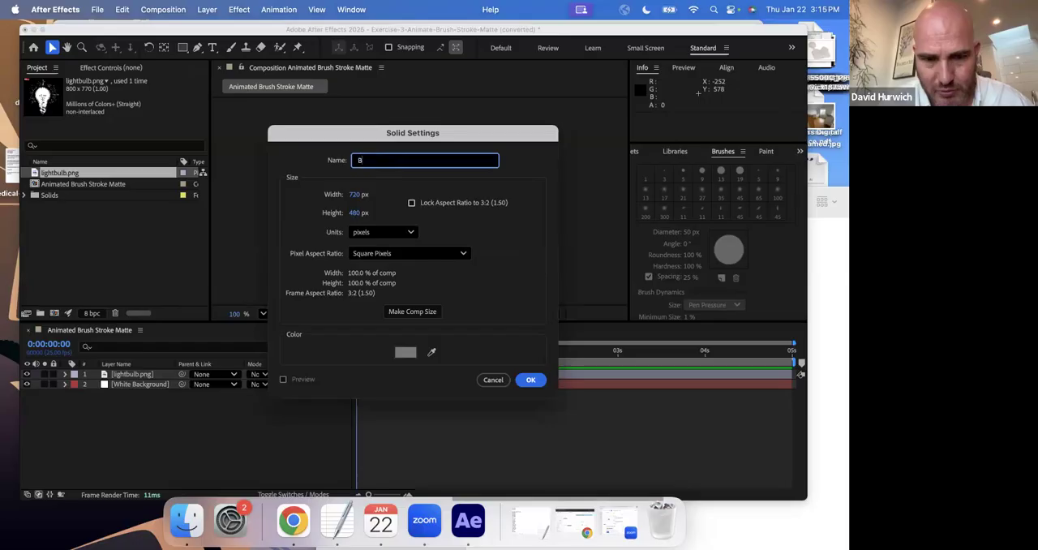
type("rush Stroke Matte")
key("Return")
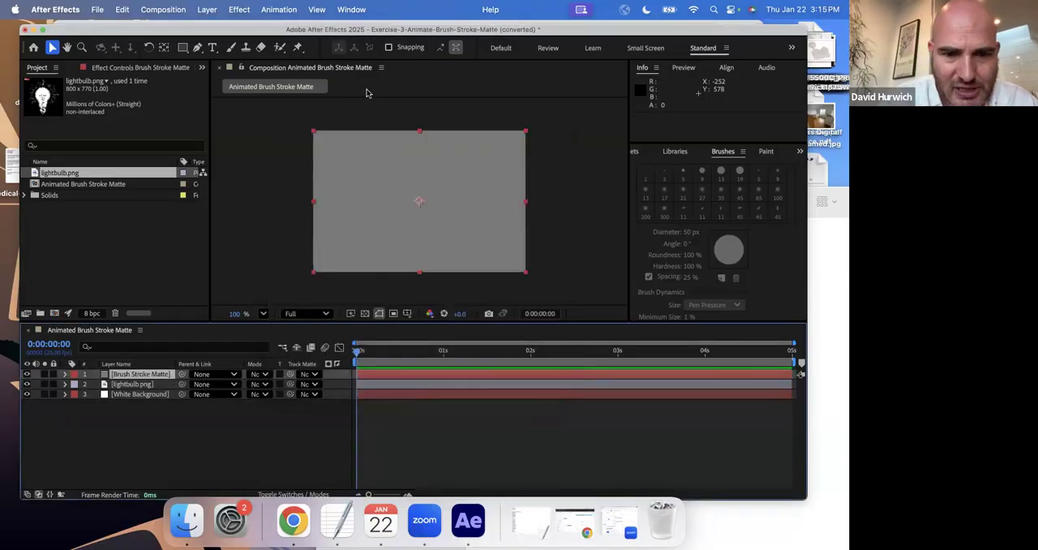
Paint one continuous zigzag stroke with an 80 px brush across most of the Brush Stroke Matte layer and return to the composition view.
double_click(104, 373)
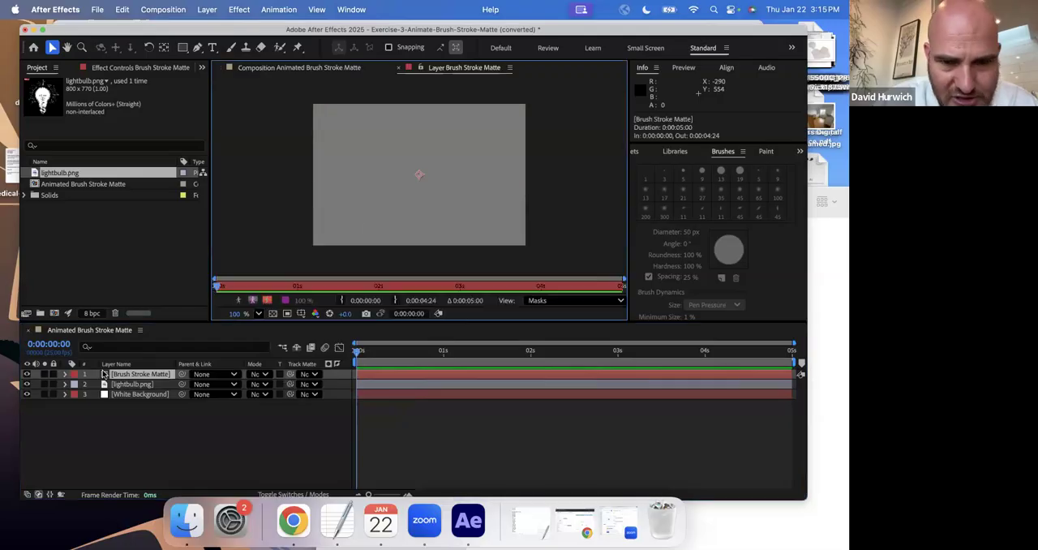
left_click(231, 47)
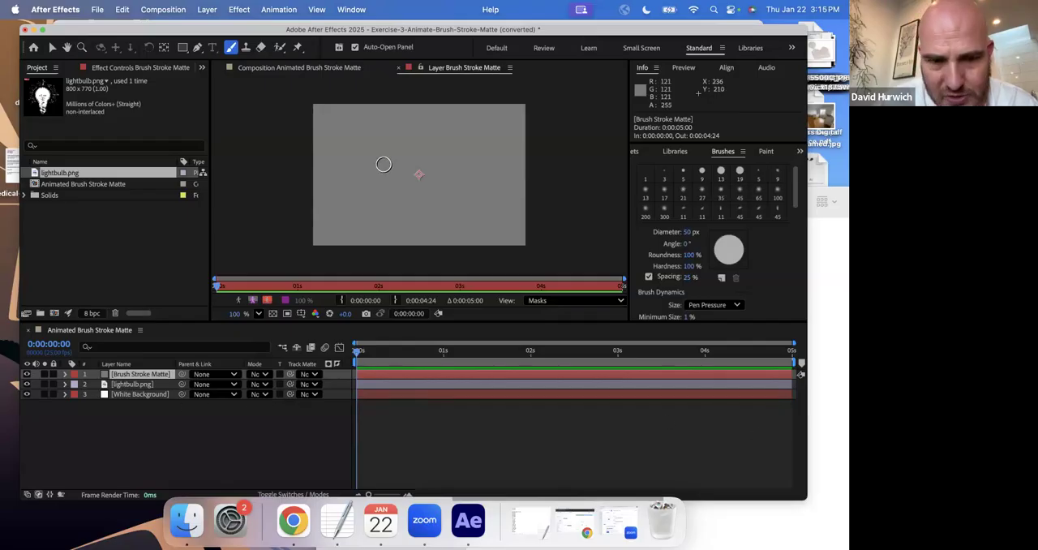
mouse_move(688, 232)
left_mouse_down()
mouse_move(719, 230)
mouse_move(674, 232)
left_mouse_up()
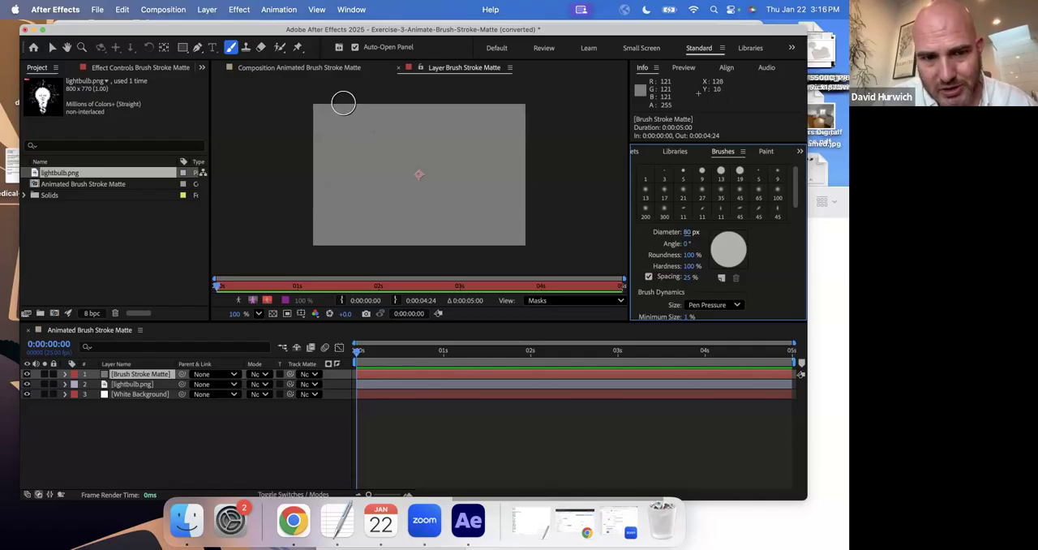
mouse_move(336, 94)
left_mouse_down()
mouse_move(309, 164)
mouse_move(374, 119)
mouse_move(323, 180)
mouse_move(347, 201)
mouse_move(442, 139)
mouse_move(404, 197)
mouse_move(480, 162)
mouse_move(386, 261)
mouse_move(474, 208)
mouse_move(462, 242)
mouse_move(524, 237)
left_mouse_up()
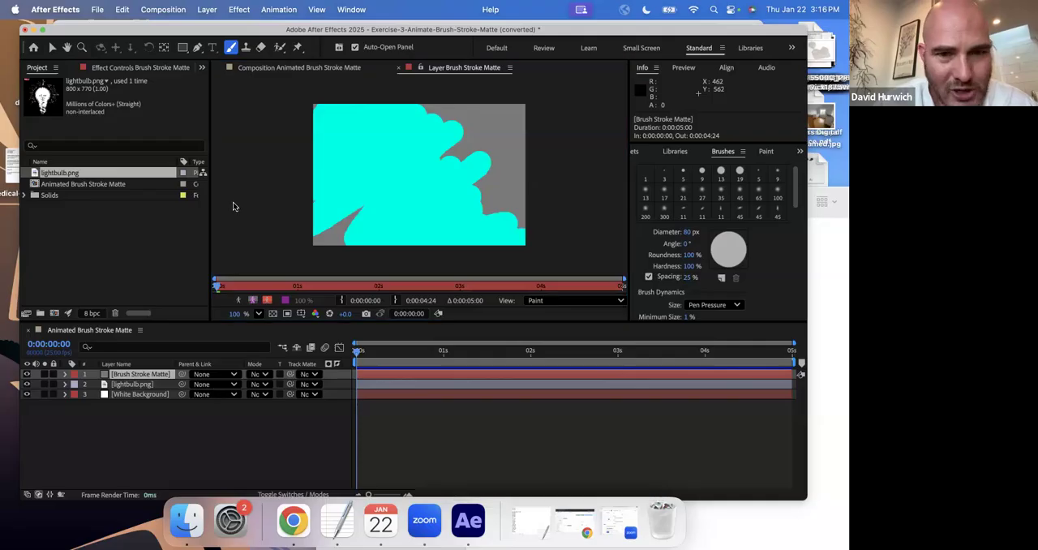
left_click(325, 68)
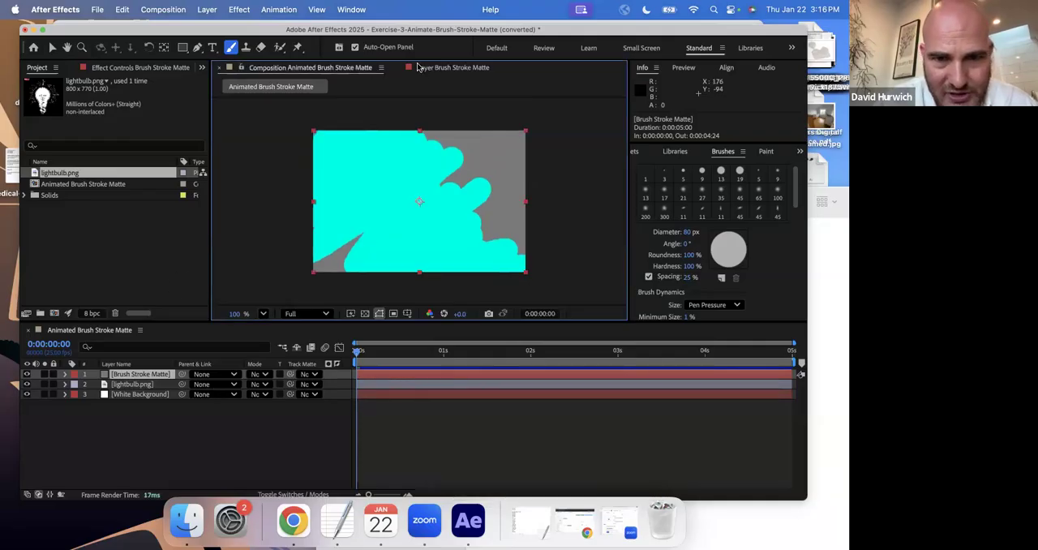
left_click(399, 68)
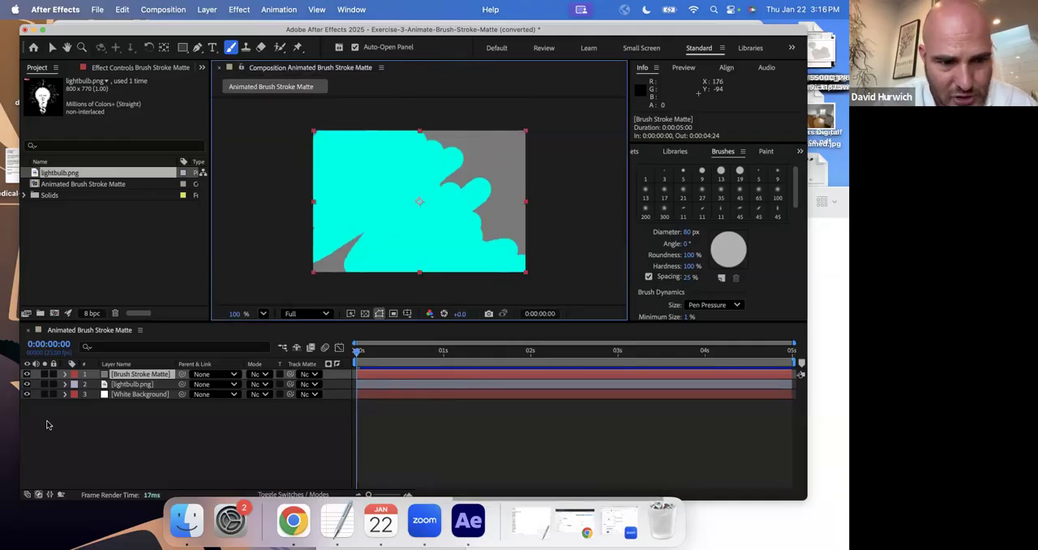
Turn on Paint on Transparent for the Brush Stroke Matte layer's Paint effect.
left_click(65, 375)
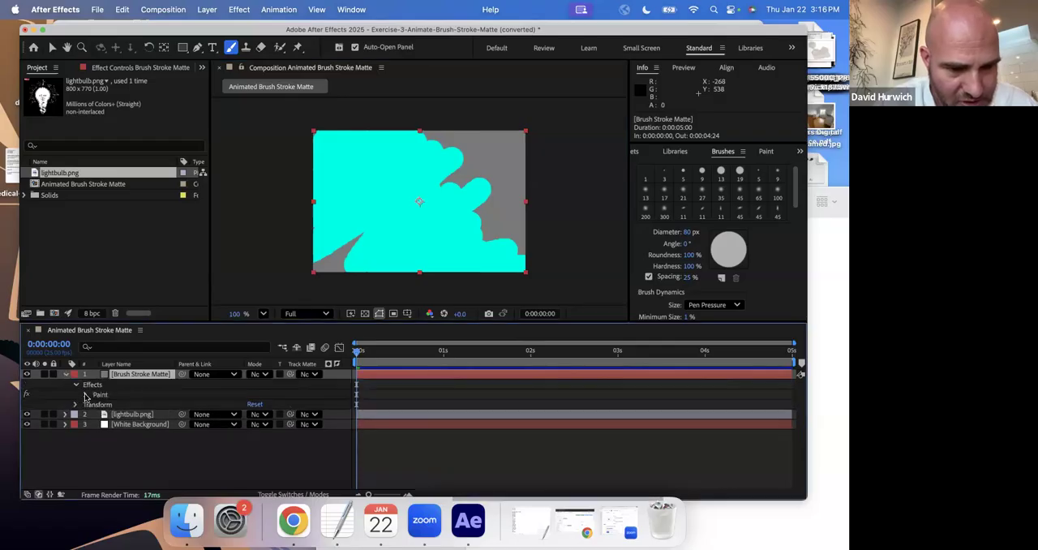
left_click(86, 395)
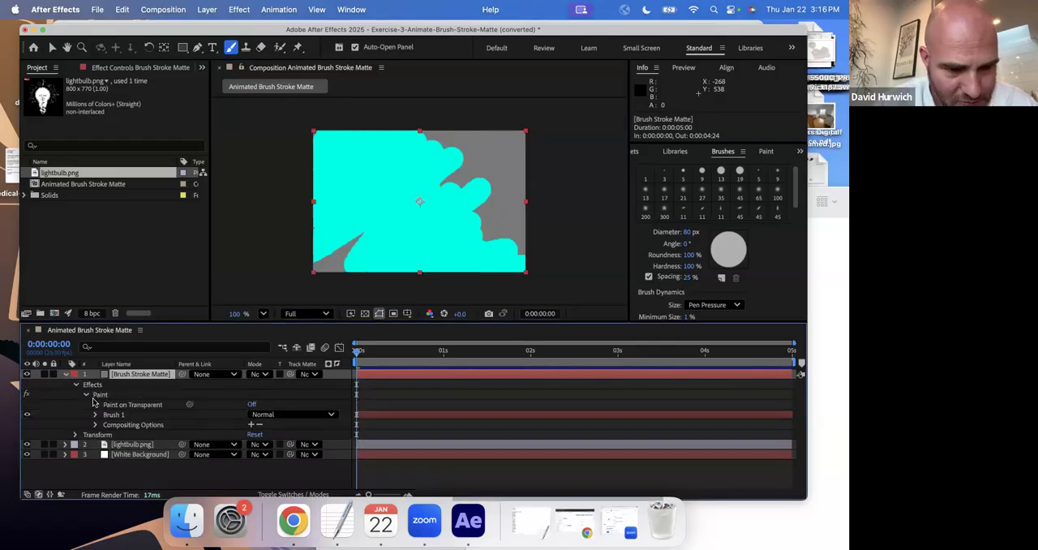
left_click(253, 403)
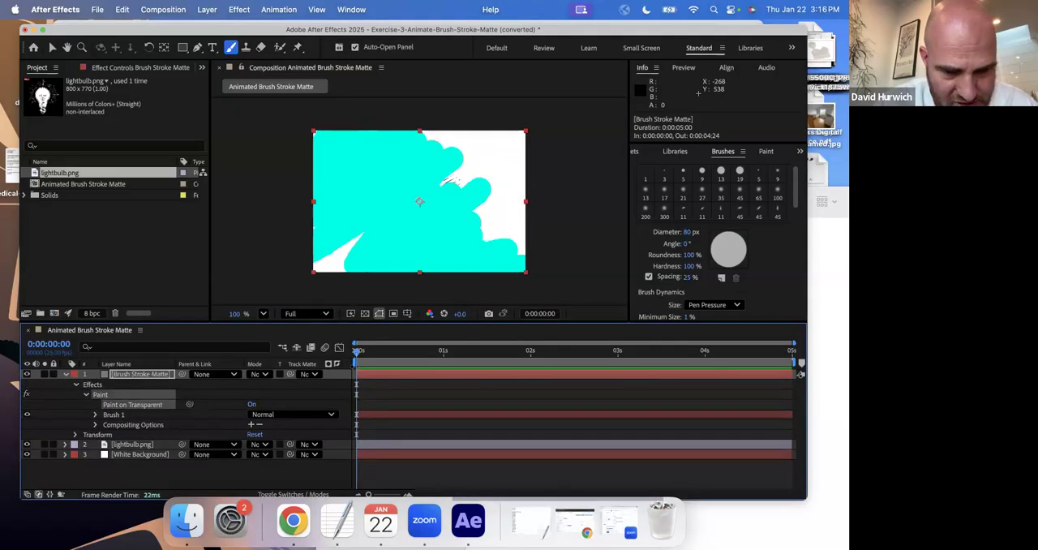
Keyframe Brush 1's stroke End from 0% at 0:00 to 100% at 1 second, and move the second keyframe to 0:00:00:14.
left_click(95, 414)
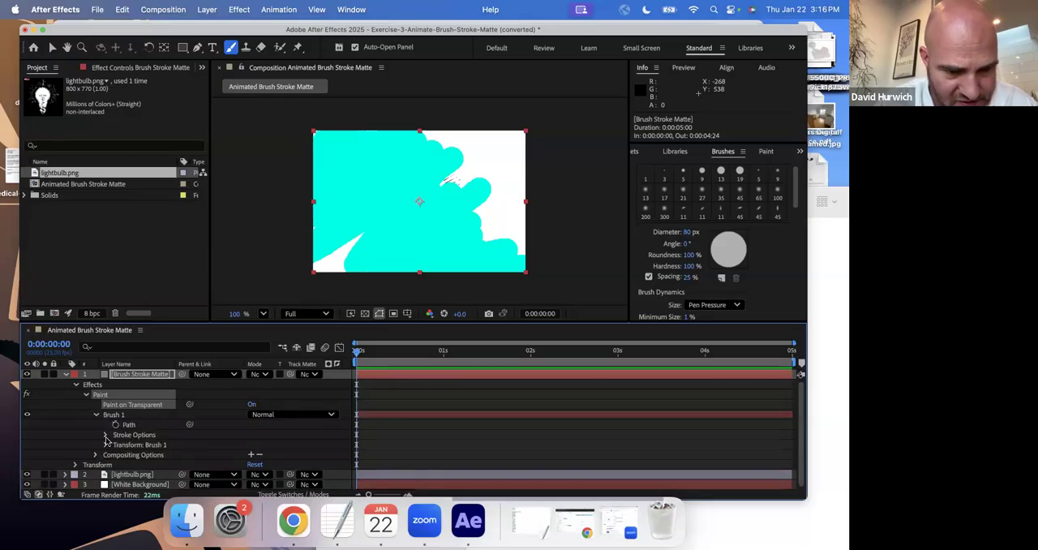
left_click(105, 435)
left_click_drag(239, 394, 191, 394)
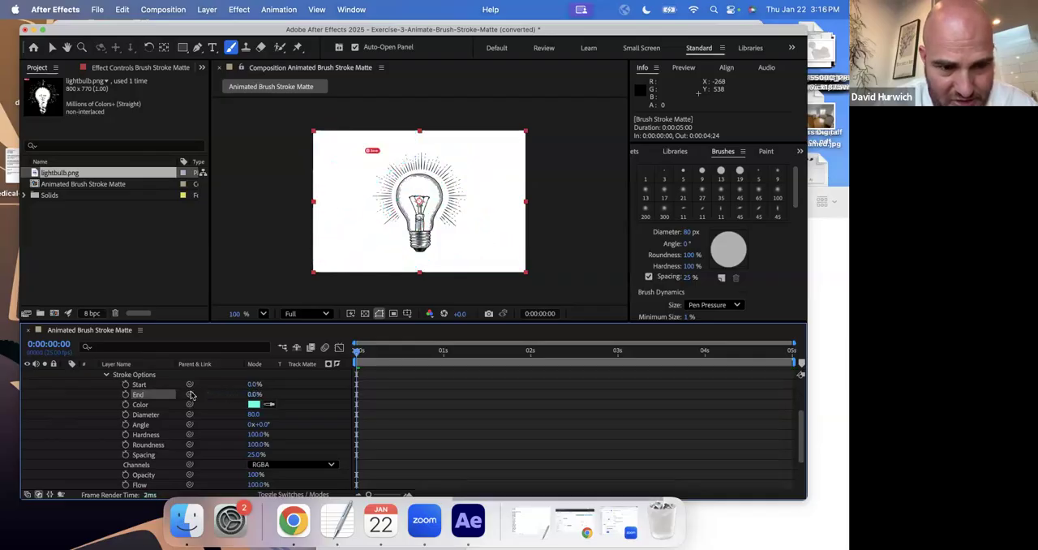
left_click(127, 396)
left_click_drag(357, 357, 443, 351)
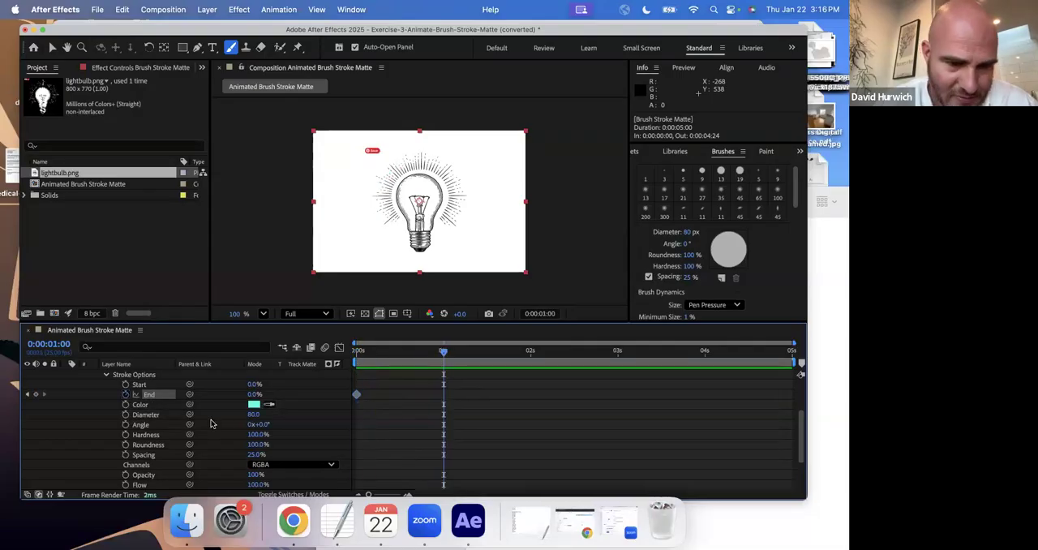
left_click_drag(278, 395, 356, 395)
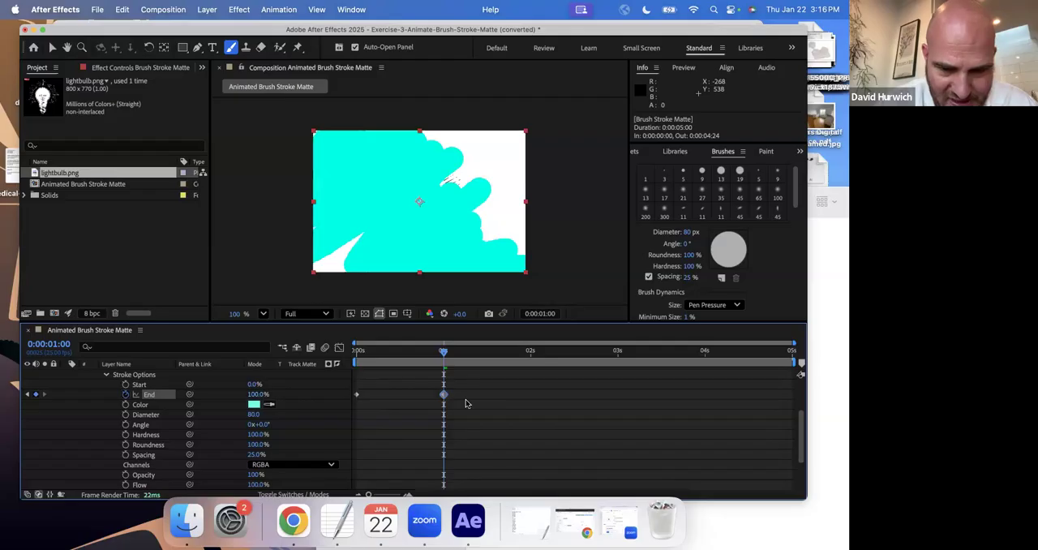
left_click_drag(442, 394, 404, 394)
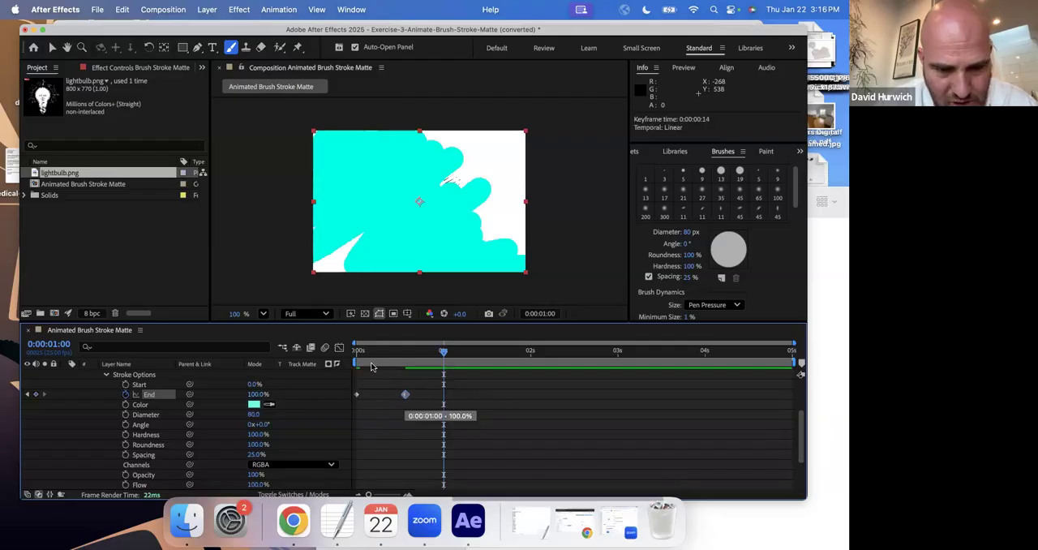
Preview the Brush Stroke Matte layer's draw-on animation from the beginning.
key("Home")
key("space")
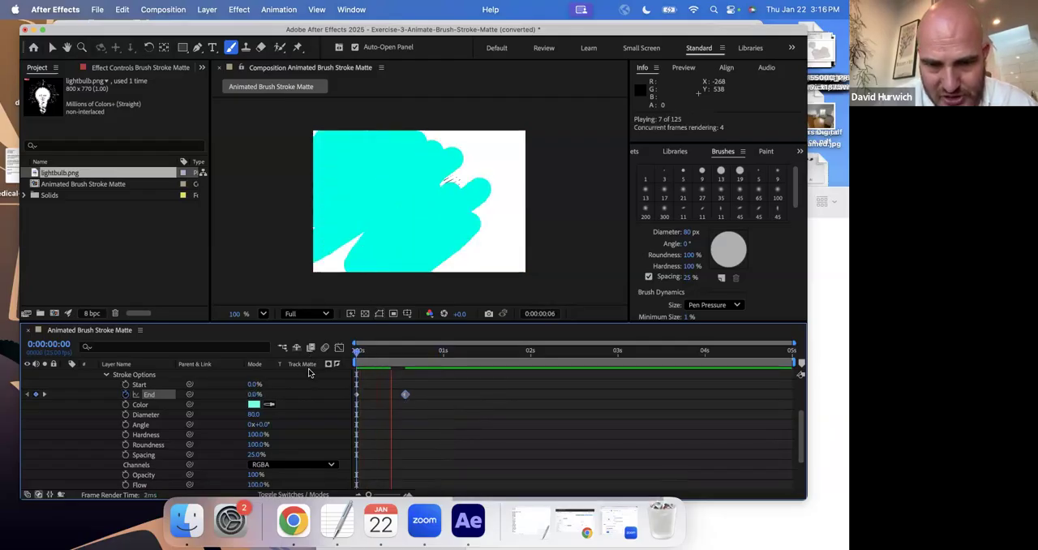
key("space")
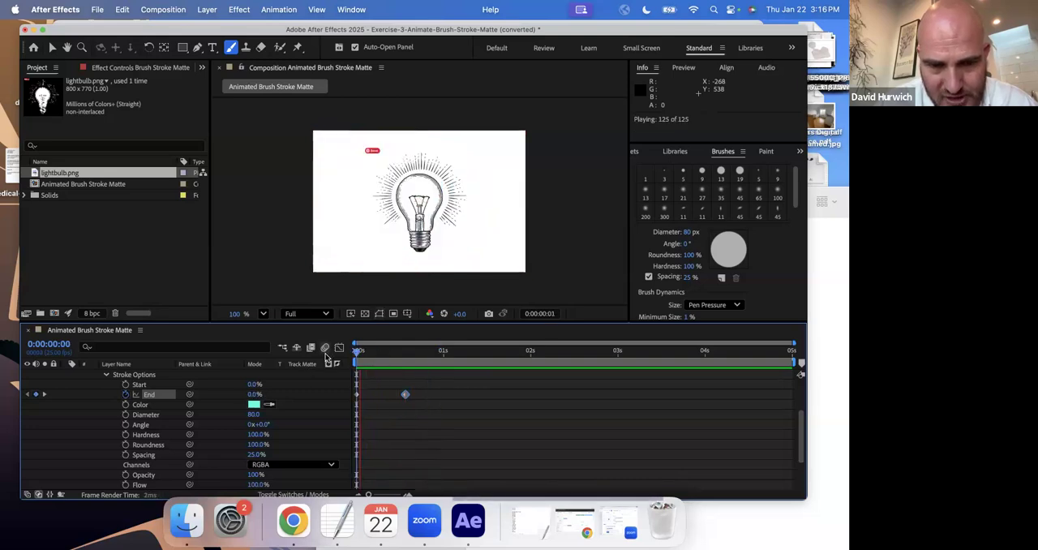
key("space")
key("space")
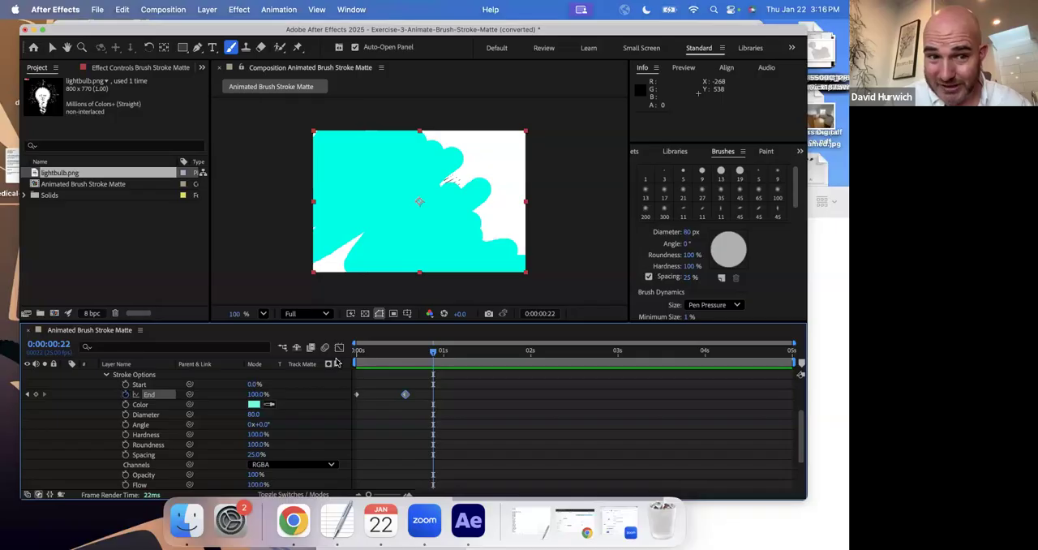
Collapse the Brush Stroke Matte layer's properties and set Brush Stroke Matte as the track matte of the lightbulb.png layer.
scroll(57, 375, "up", 3)
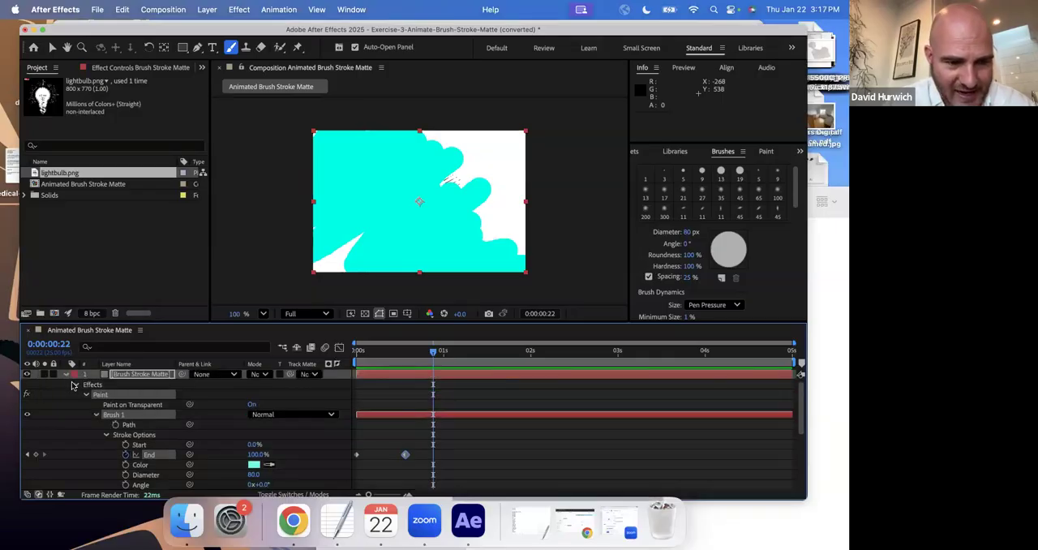
left_click(73, 386)
left_click(67, 374)
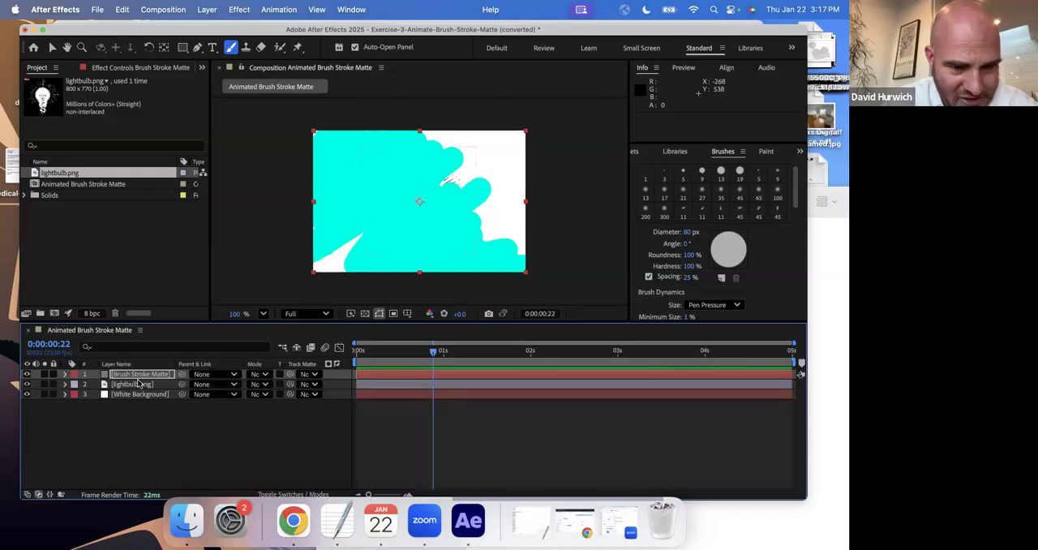
mouse_move(340, 361)
left_mouse_down()
mouse_move(412, 358)
mouse_move(351, 353)
left_mouse_up()
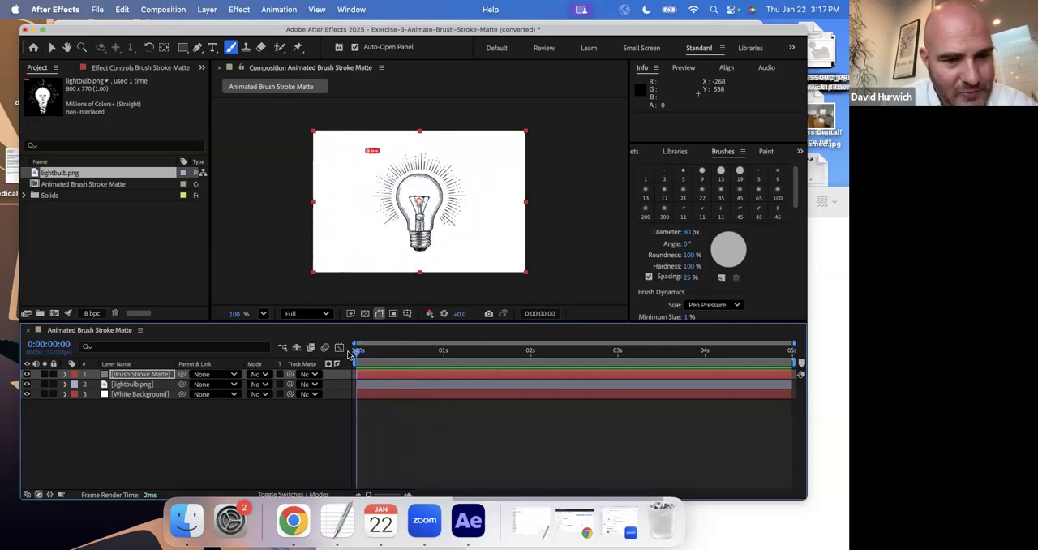
left_click(146, 385)
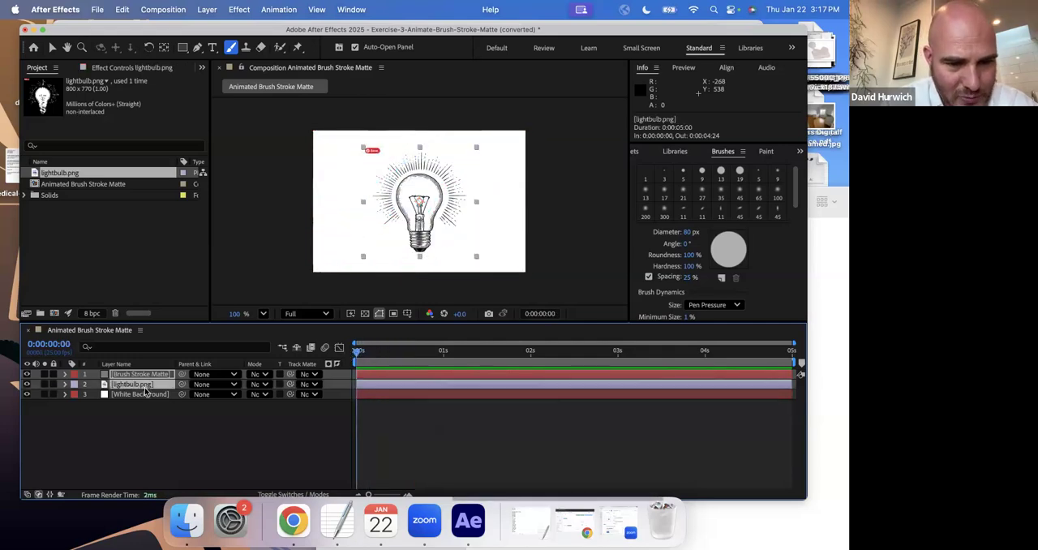
left_click(306, 385)
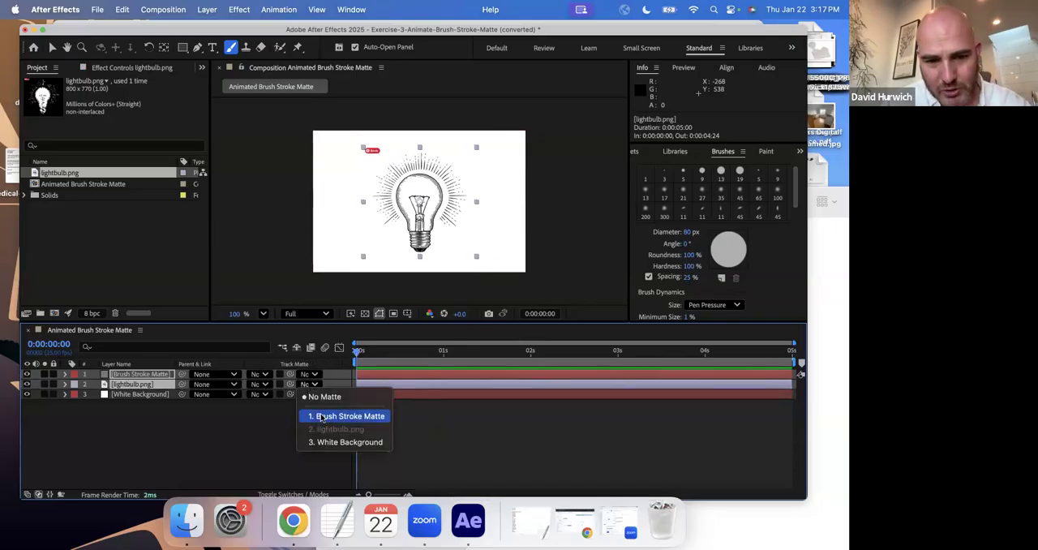
left_click(321, 417)
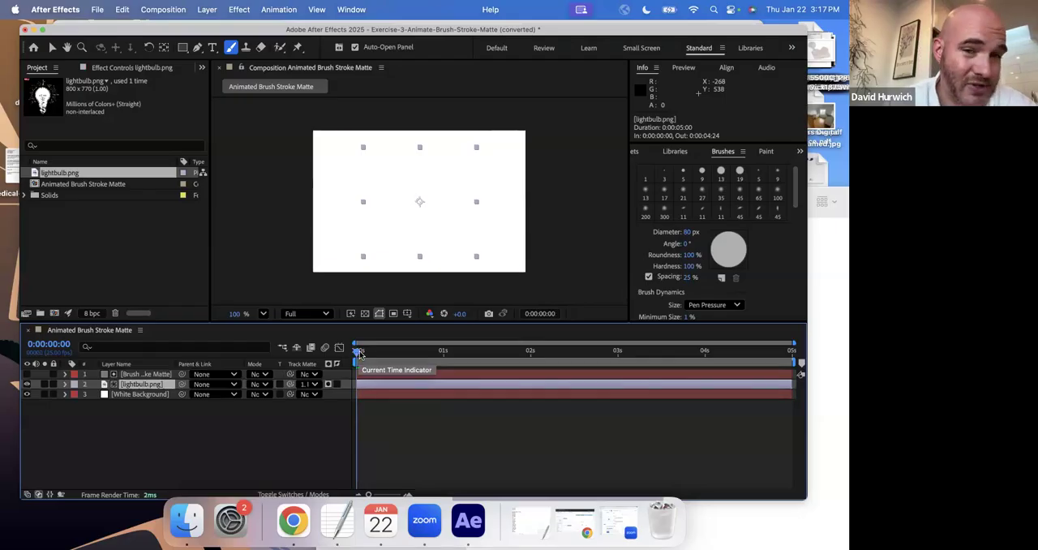
Preview the lightbulb reveal through the brush stroke matte several times from the beginning.
key("space")
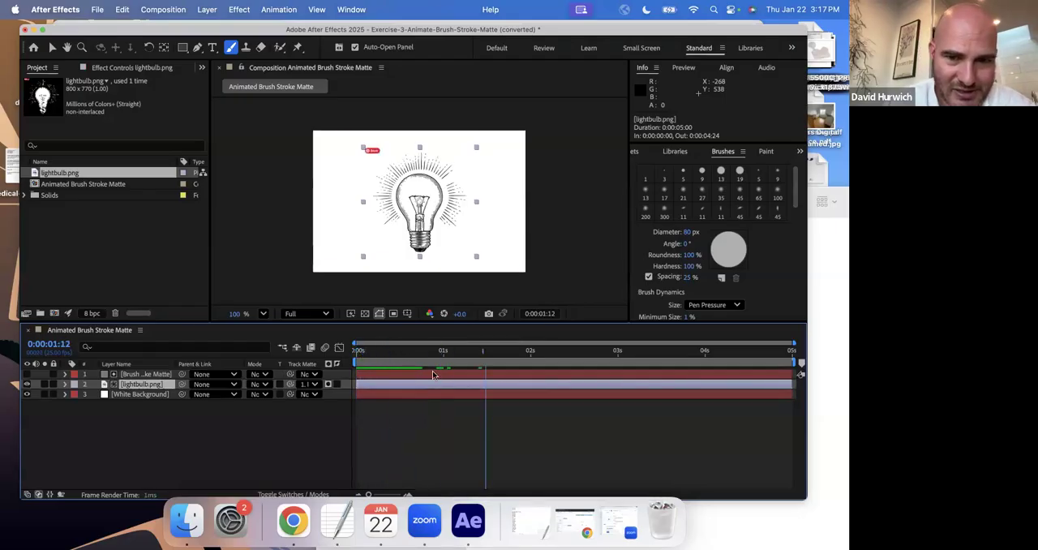
key("space")
key("space")
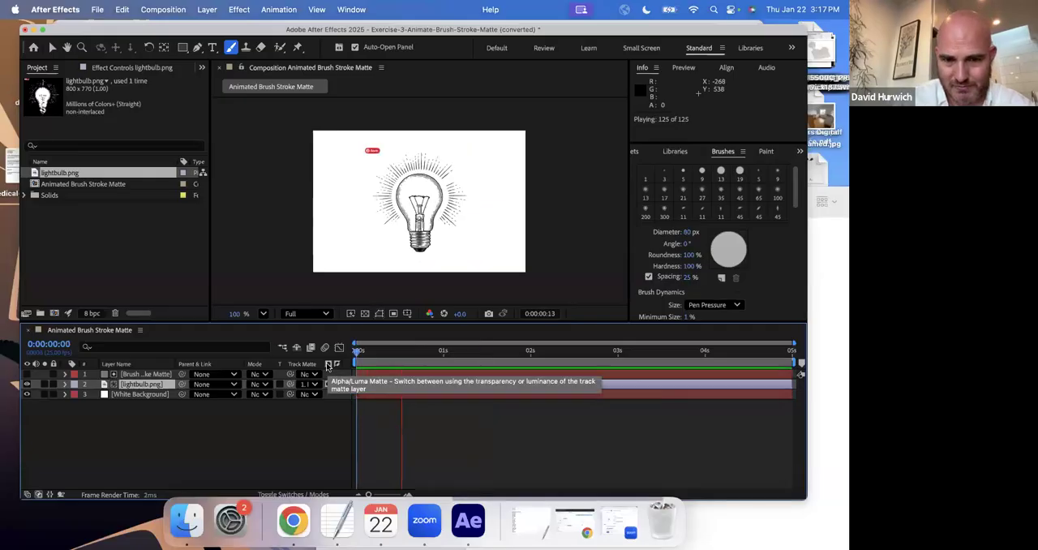
key("space")
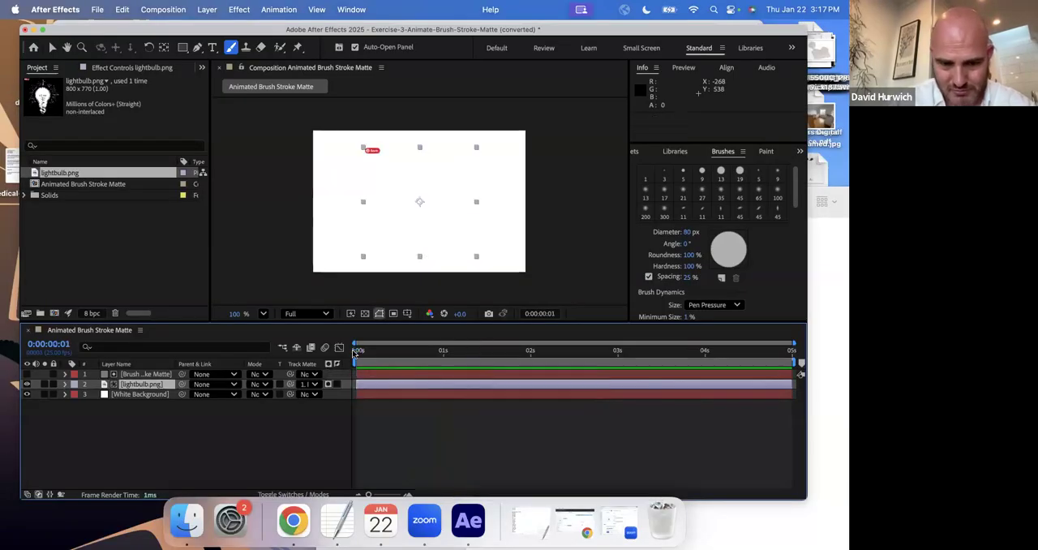
key("space")
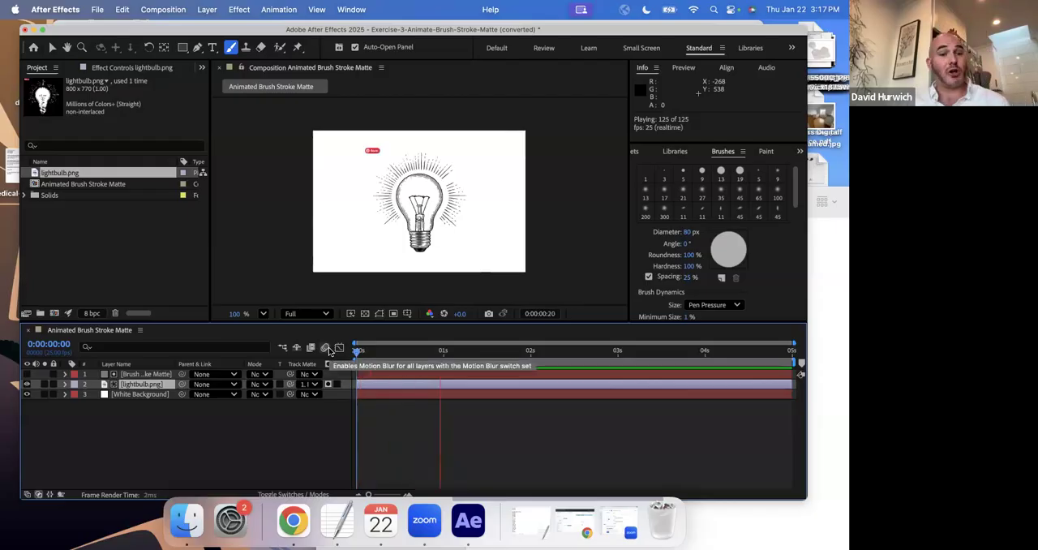